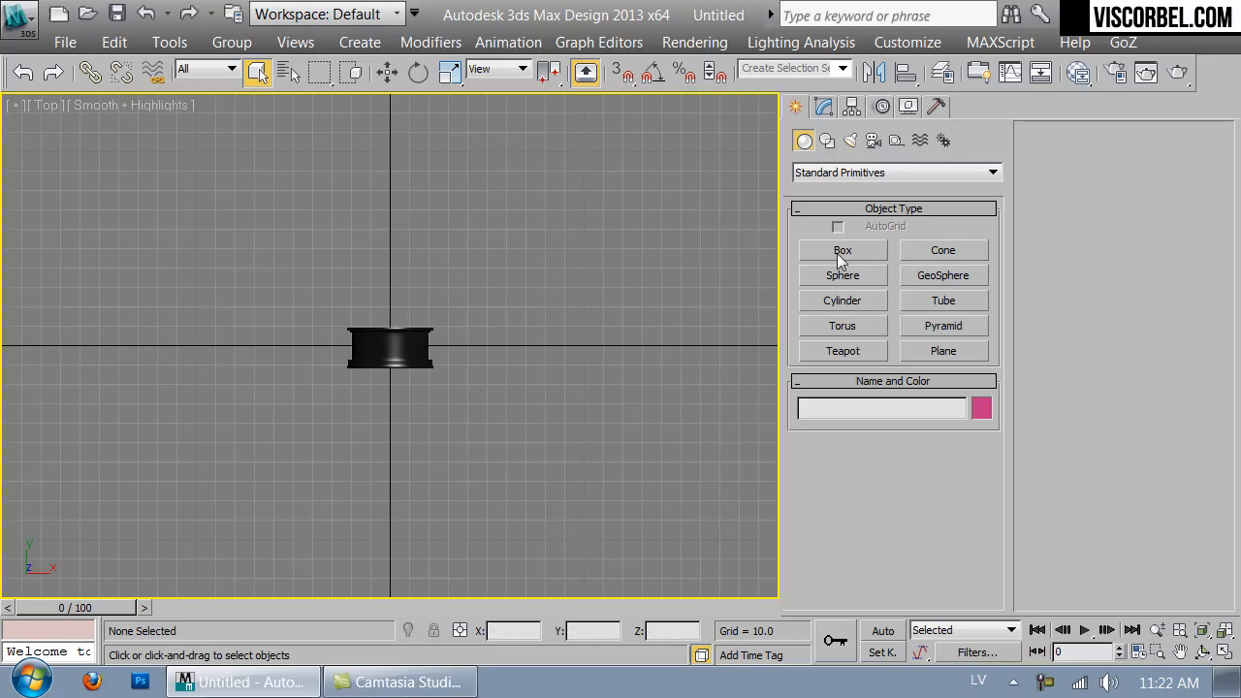
# - Create a VRayPhysicalCamera in the Top view, placed in front of the wheel rim and aimed at it
pyautogui.click(873, 141)
pyautogui.click(853, 174)
pyautogui.click(839, 200)
pyautogui.click(940, 250)
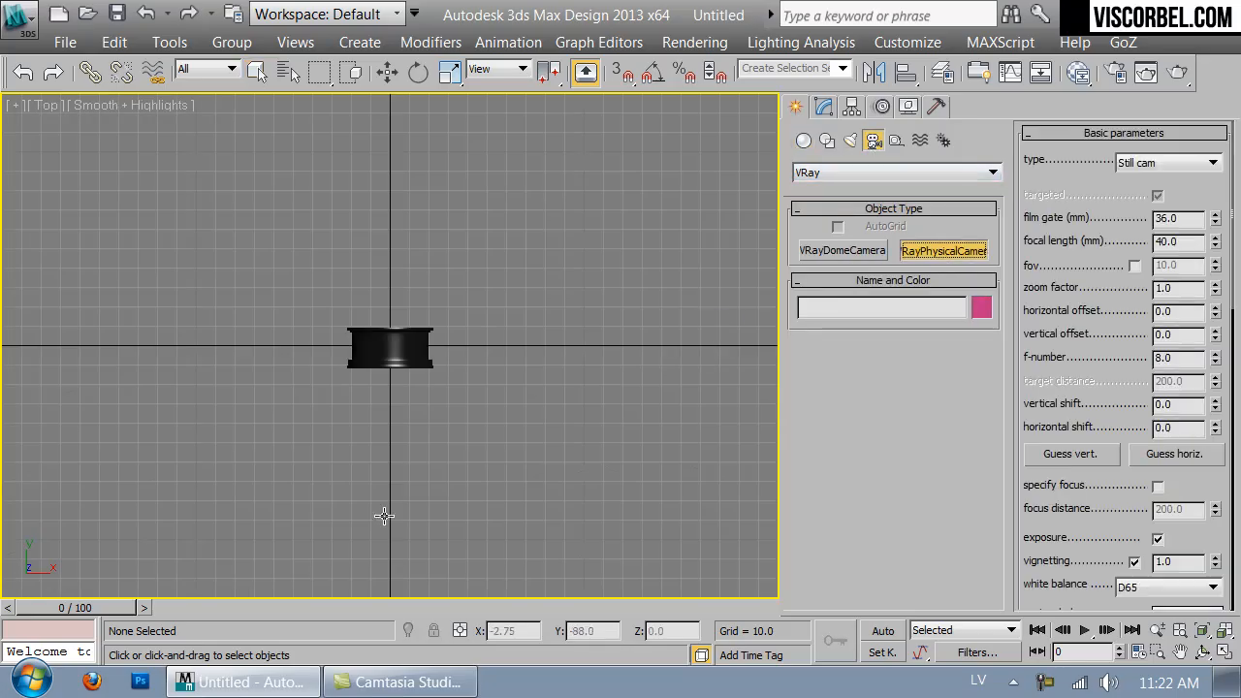
pyautogui.moveTo(390, 578); pyautogui.dragTo(389, 394)
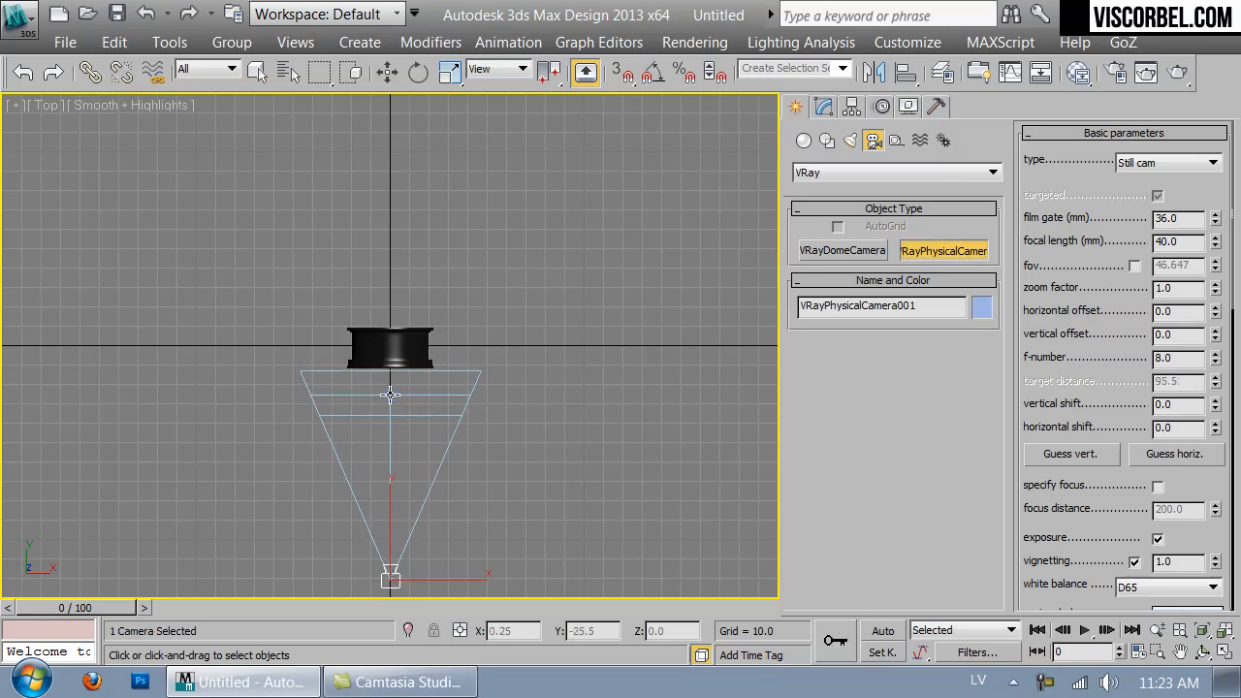
# - Switch the viewport to the camera view and walk the camera slightly closer to the rim
pyautogui.rightClick(419, 241)
pyautogui.press('c')
pyautogui.moveTo(415, 199); pyautogui.dragTo(409, 374, button='middle')
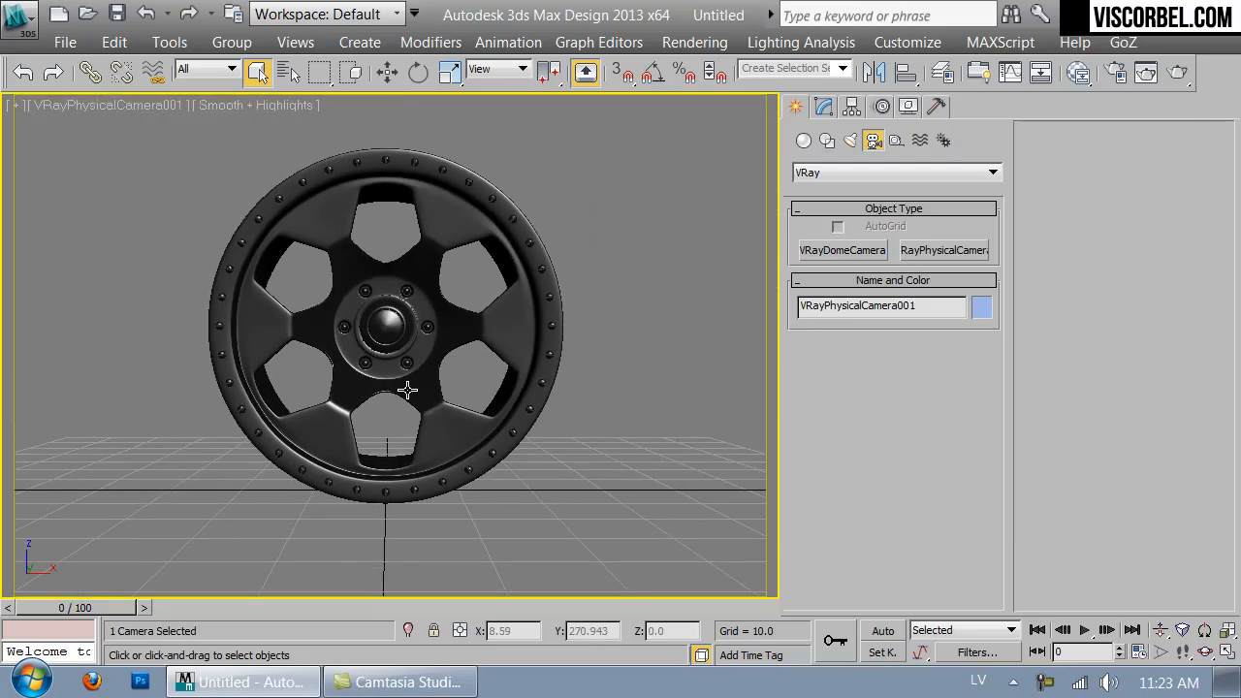
pyautogui.press('Up')
pyautogui.press('Up')
pyautogui.moveTo(404, 414); pyautogui.dragTo(402, 409)
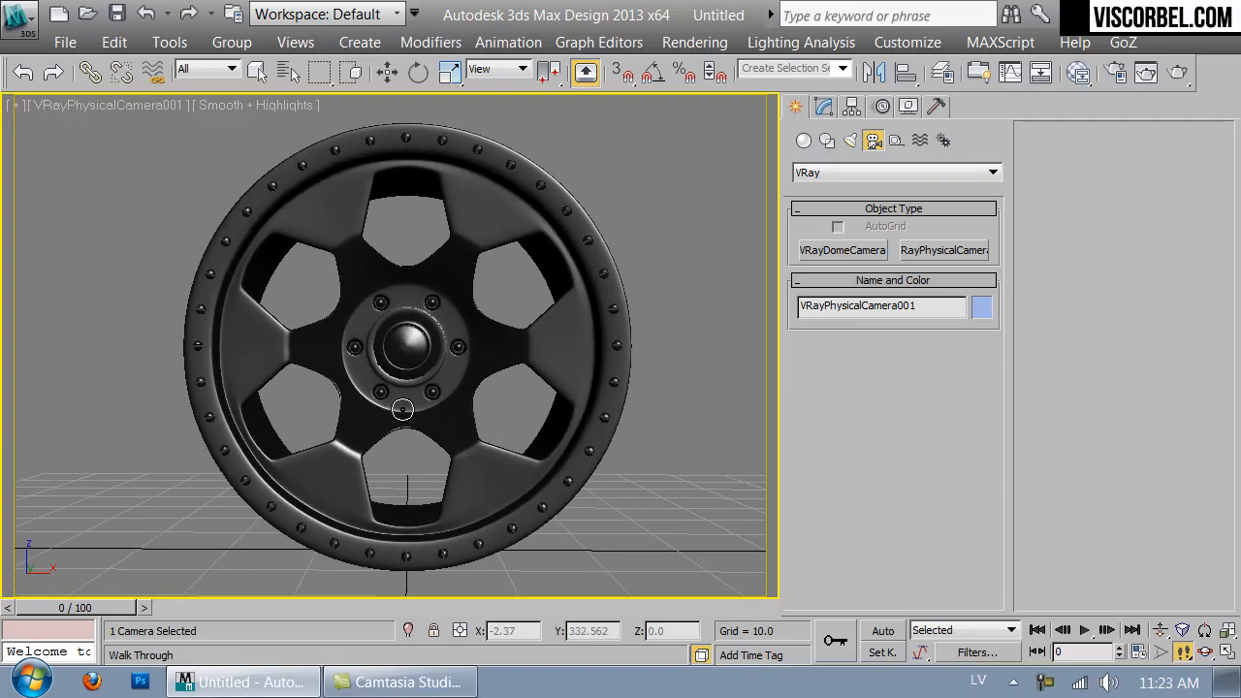
# - Select the wheel group and rotate it so the rim faces the camera at an angle
pyautogui.press('q')
pyautogui.click(412, 337)
pyautogui.press('w')
pyautogui.press('e')
pyautogui.moveTo(428, 350); pyautogui.dragTo(506, 343)
pyautogui.rightClick(570, 306)
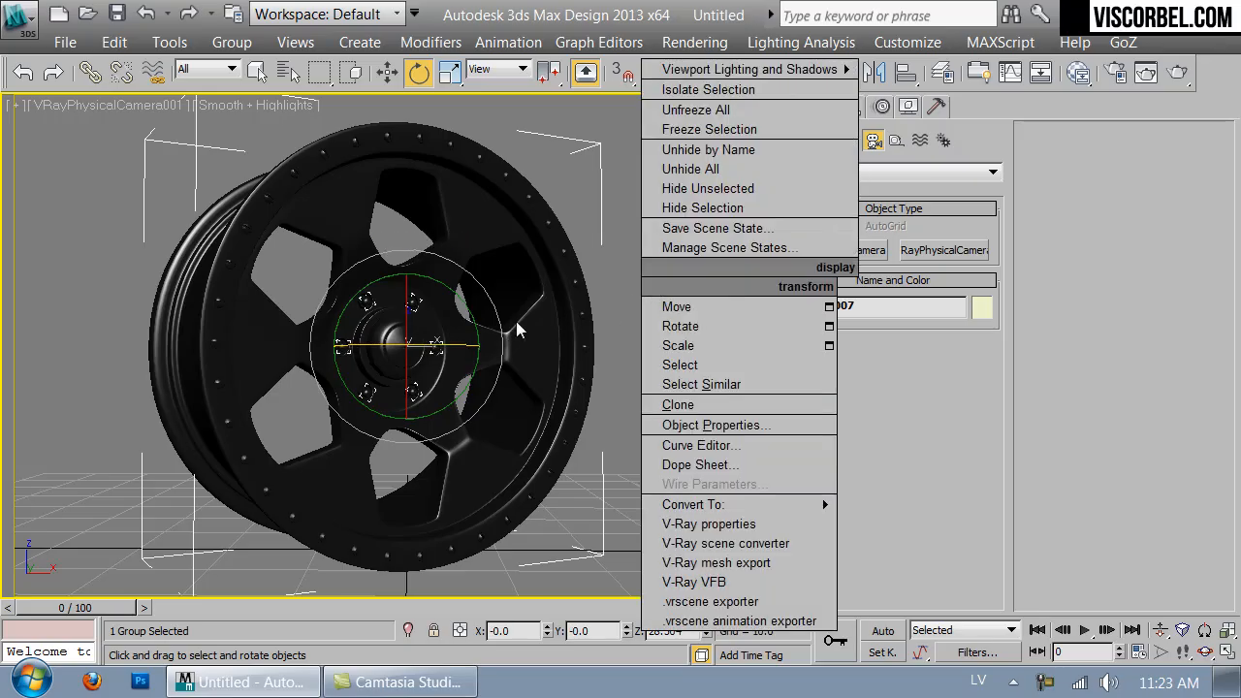
# - Move the wheel group slightly along X and clear the selection
pyautogui.press('w')
pyautogui.moveTo(469, 349); pyautogui.dragTo(484, 349)
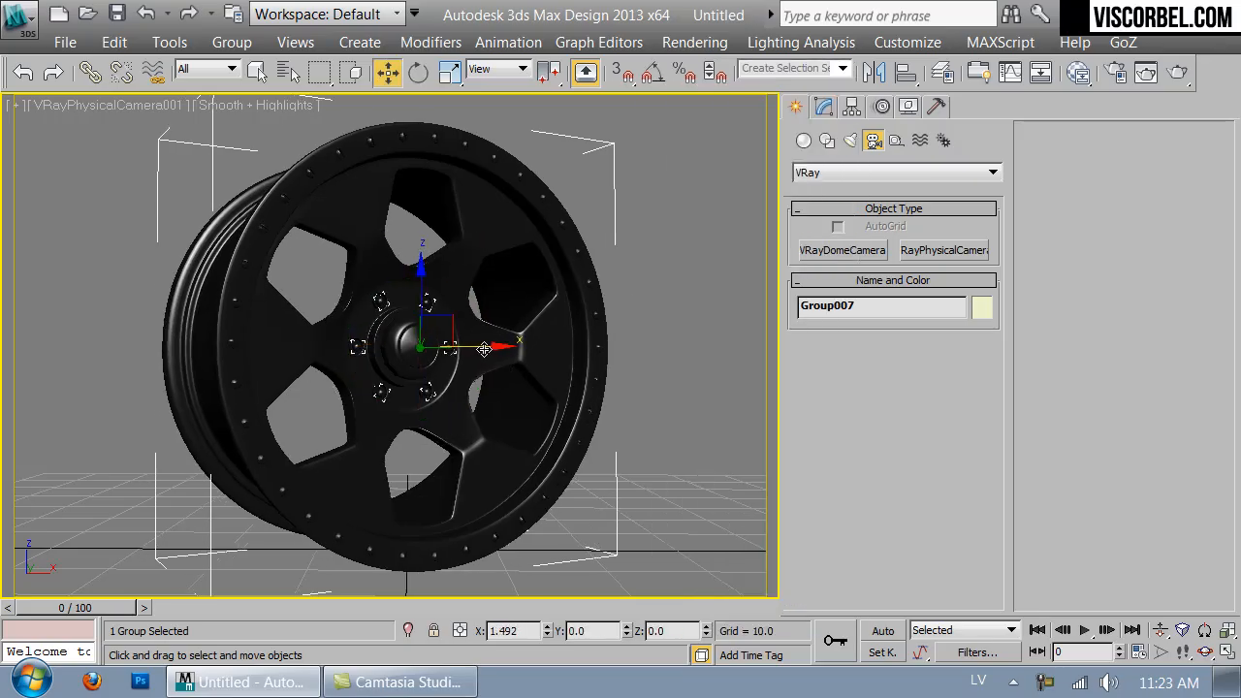
pyautogui.click(670, 215)
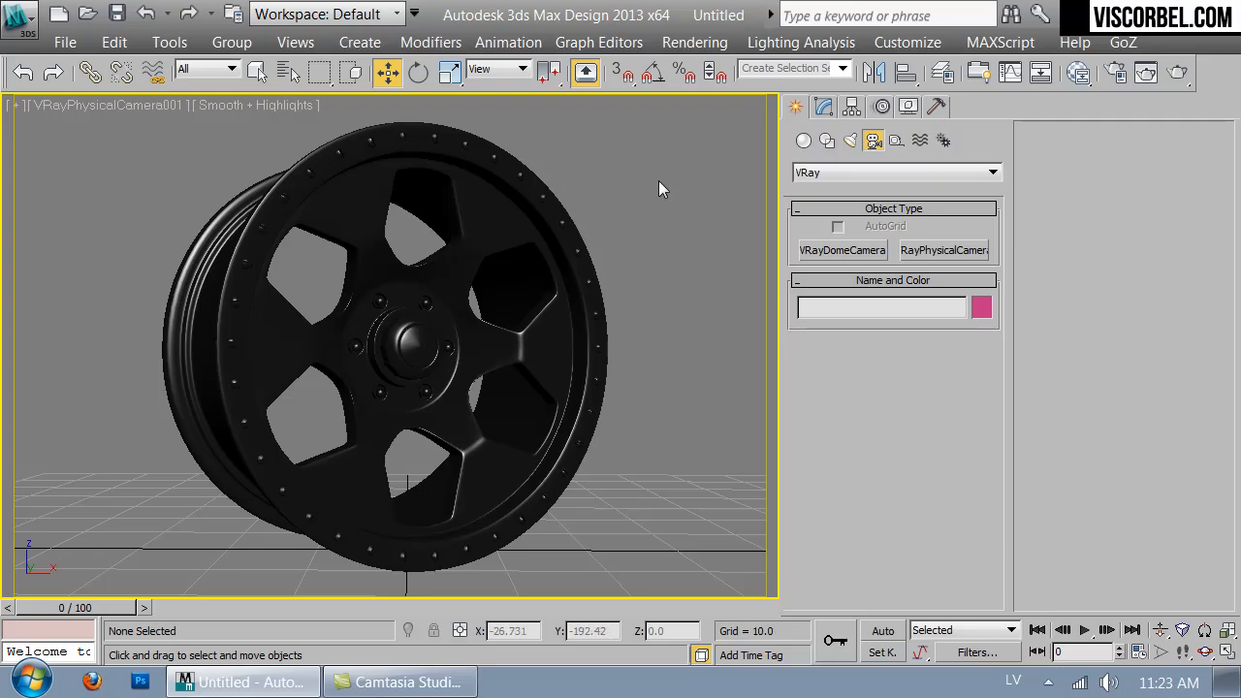
# - Open Render Setup and switch the render mode to ActiveShade Mode
pyautogui.click(1114, 72)
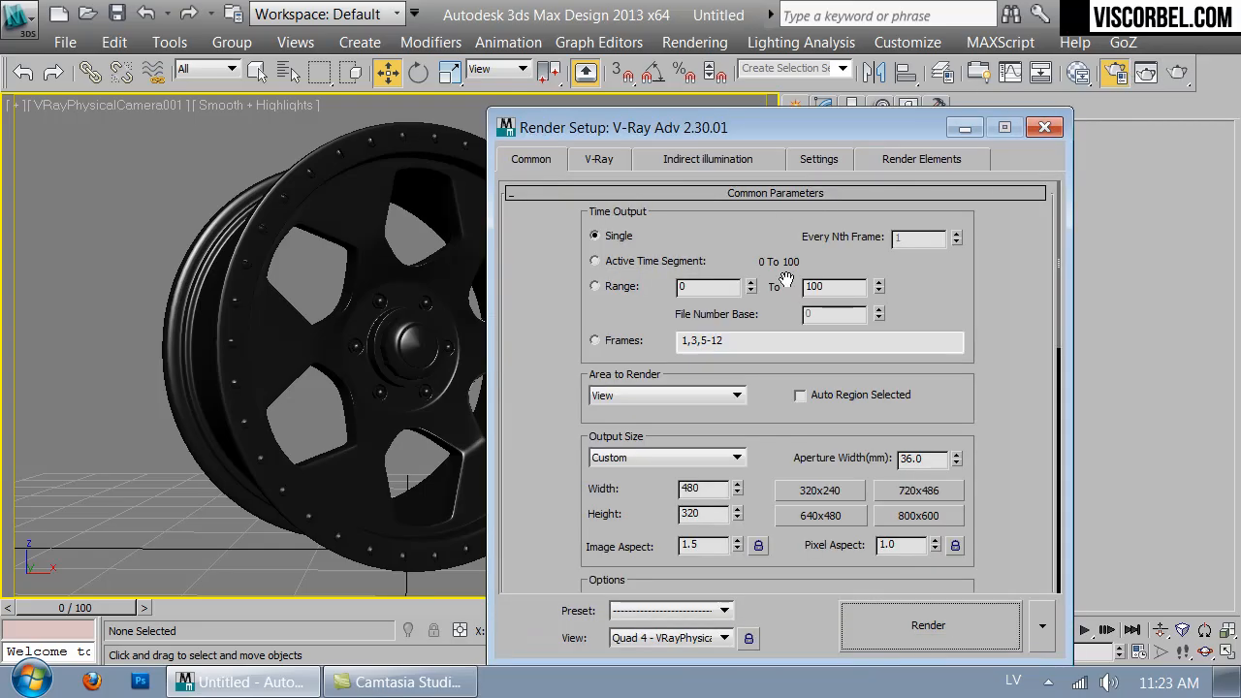
pyautogui.click(1042, 625)
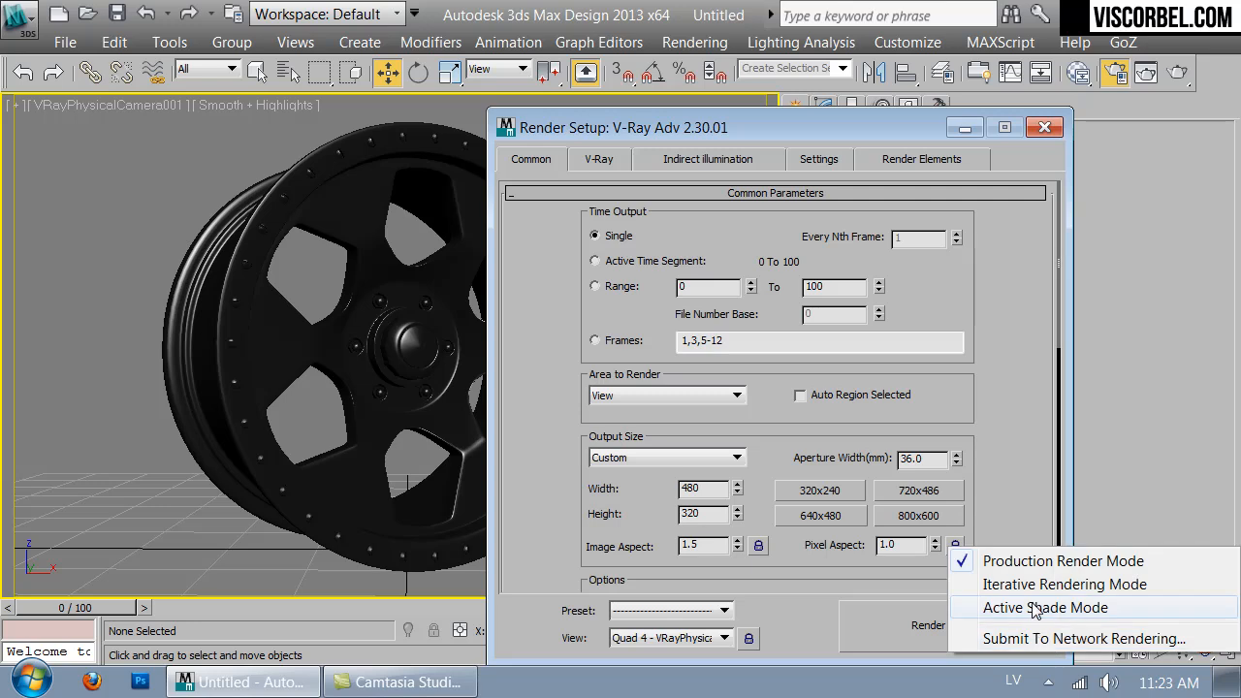
pyautogui.click(1034, 611)
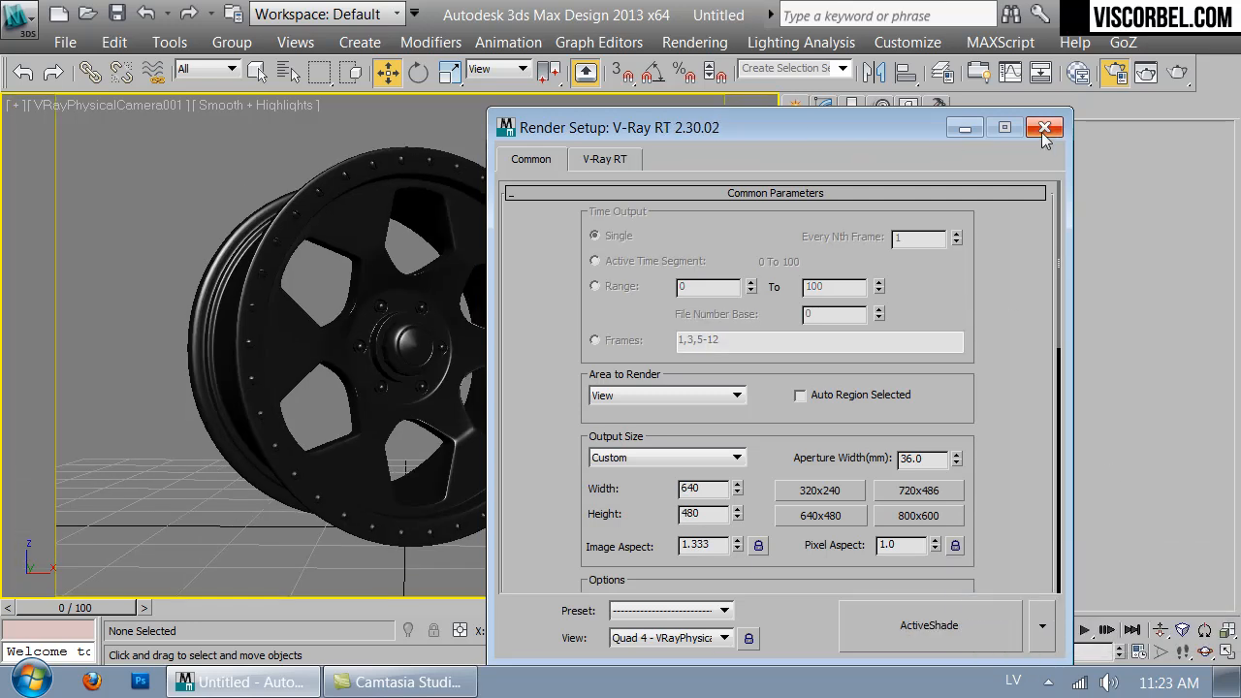
# - Set the ActiveShade output size to 480 by 320 and close Render Setup
pyautogui.doubleClick(706, 493)
pyautogui.write('2')
pyautogui.moveTo(719, 514); pyautogui.dragTo(617, 506)
pyautogui.write('320')
pyautogui.press('Return')
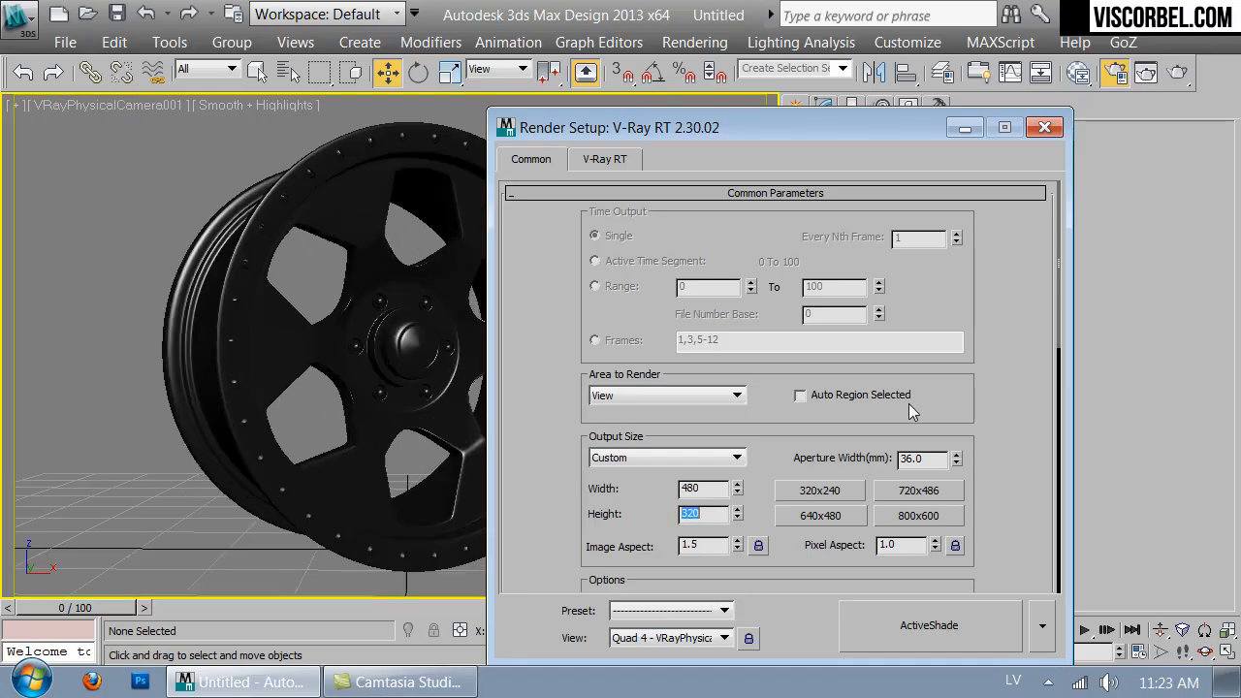
pyautogui.click(1044, 128)
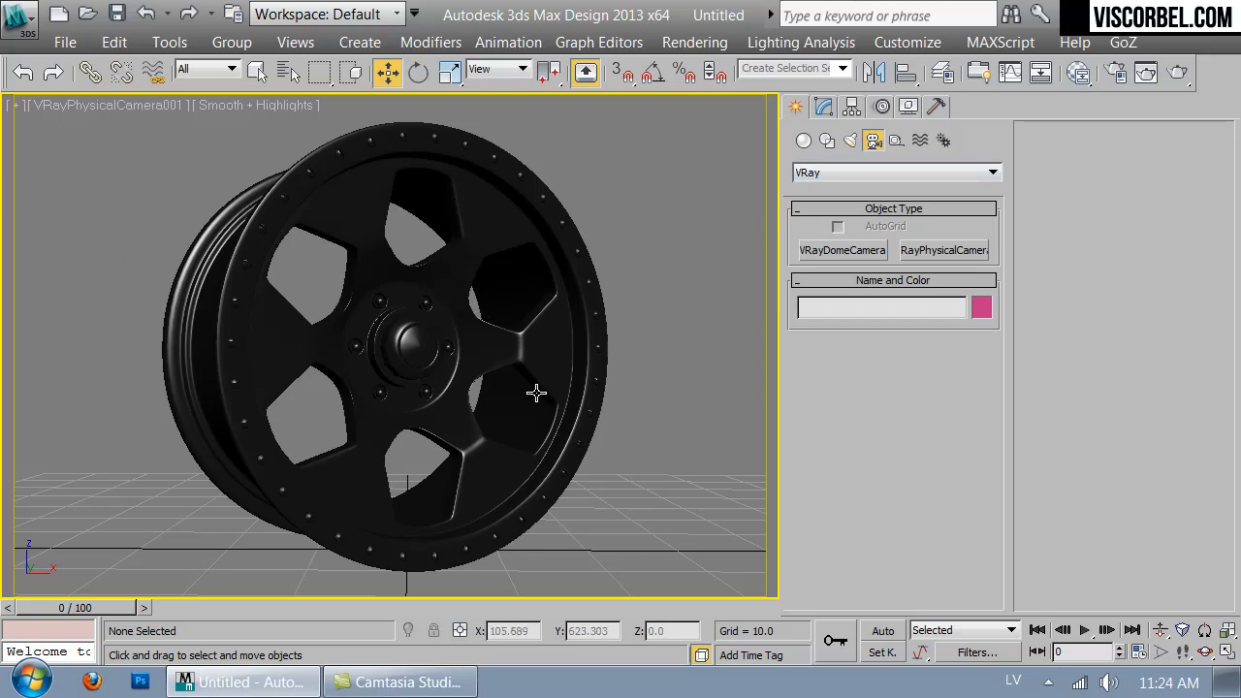
# - In the Top view, create a cylinder of about 105 radius centered around the wheel
pyautogui.press('t')
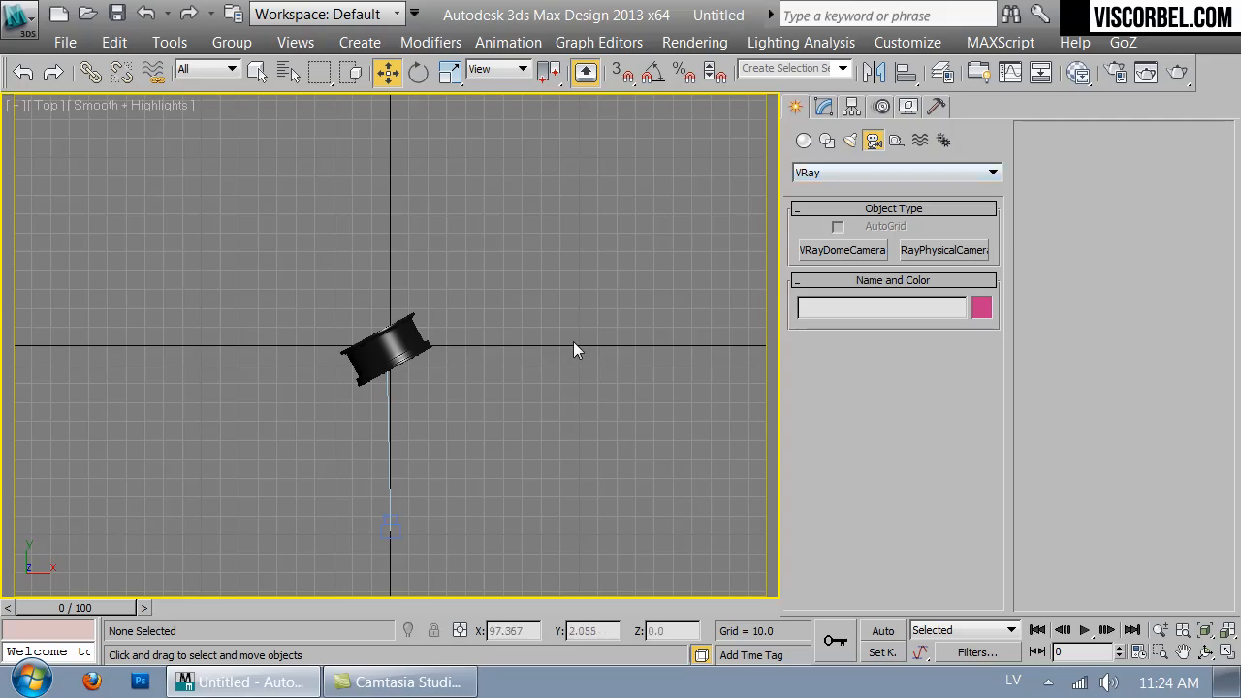
pyautogui.click(804, 141)
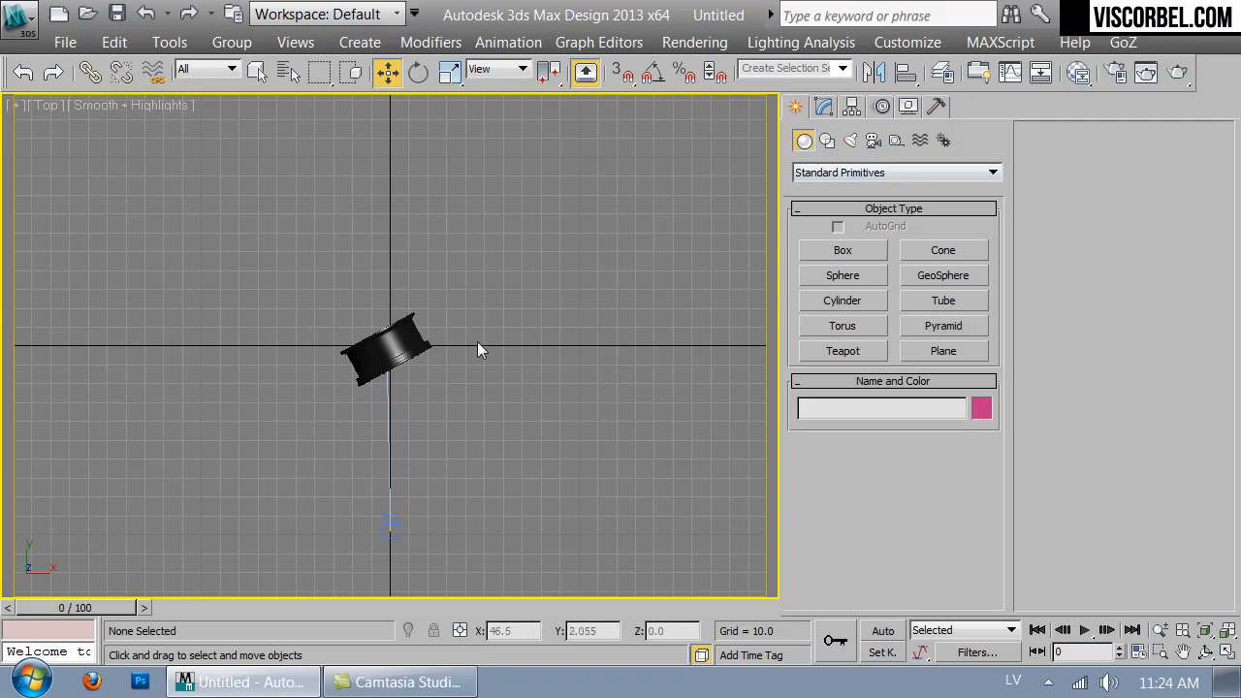
pyautogui.click(836, 174)
pyautogui.click(838, 185)
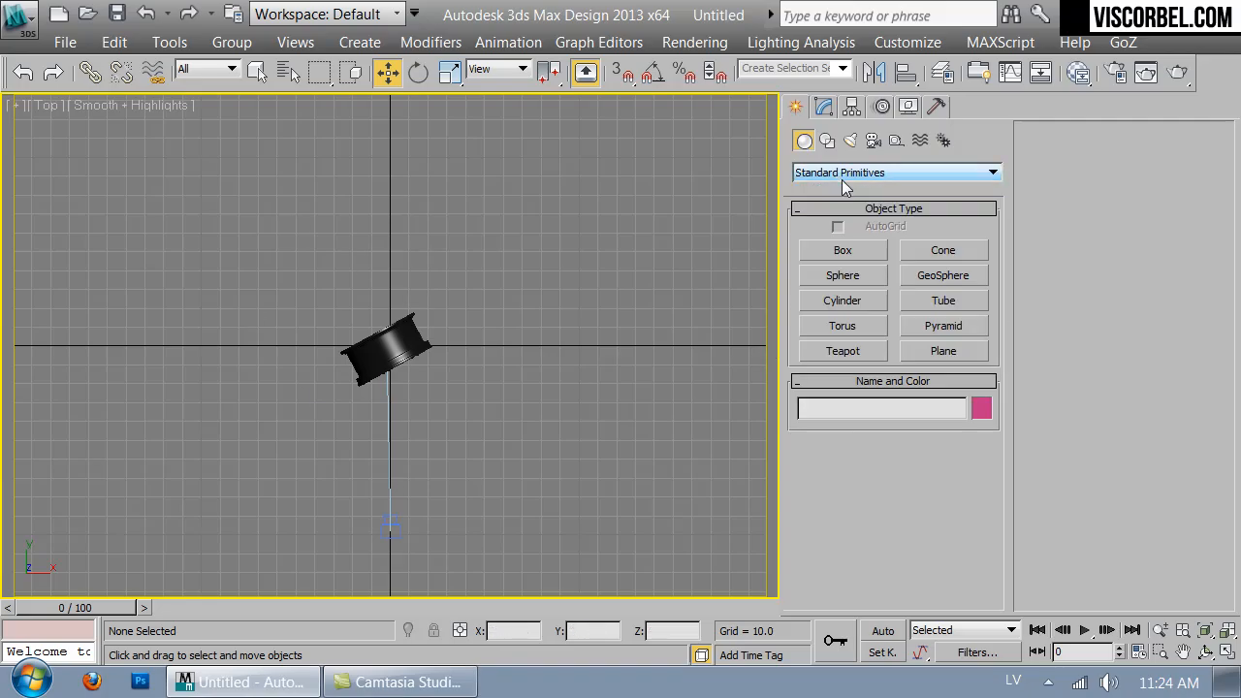
pyautogui.click(842, 301)
pyautogui.moveTo(388, 350); pyautogui.dragTo(476, 528)
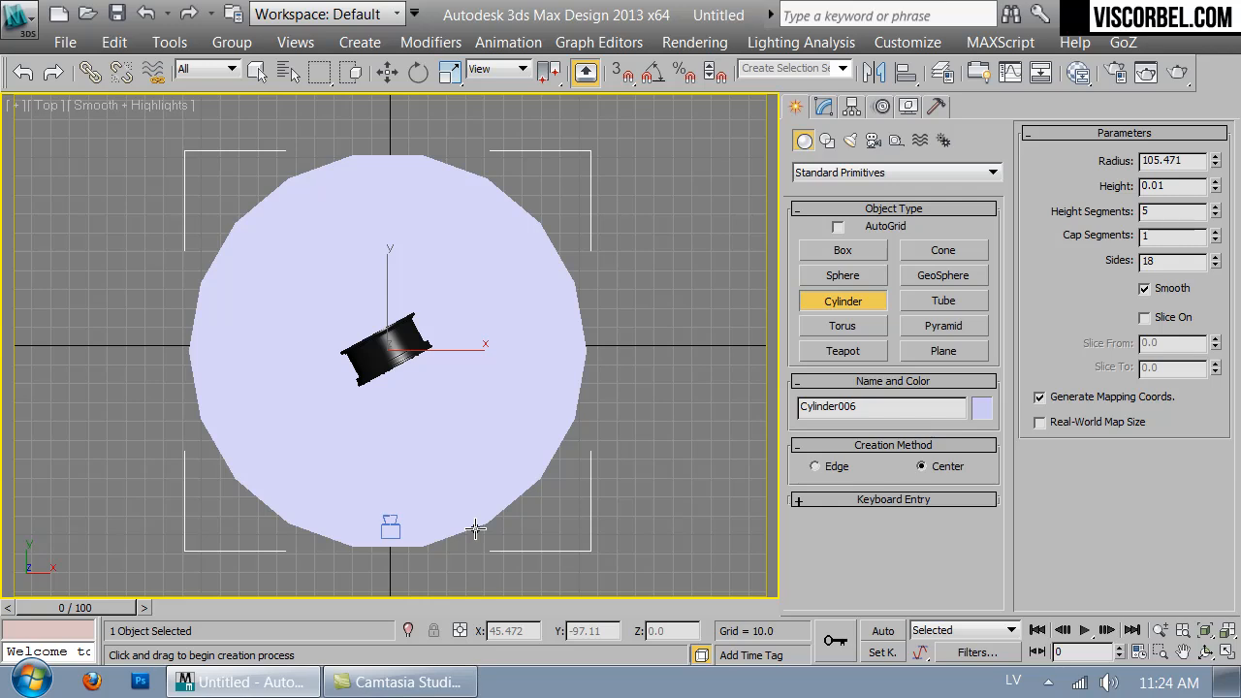
# - In the Front wireframe view, move the cylinder down below the wheel
pyautogui.press('f')
pyautogui.press('F3')
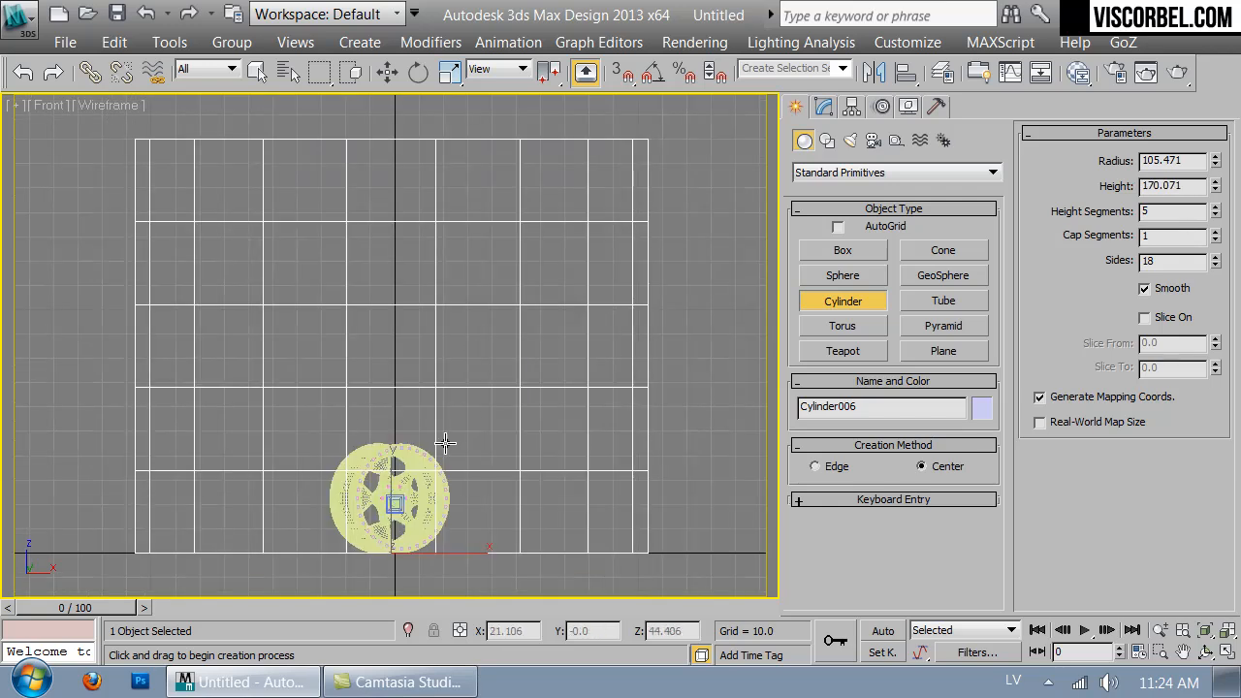
pyautogui.press('w')
pyautogui.moveTo(395, 495); pyautogui.dragTo(408, 617)
pyautogui.moveTo(478, 389); pyautogui.dragTo(512, 217, button='middle')
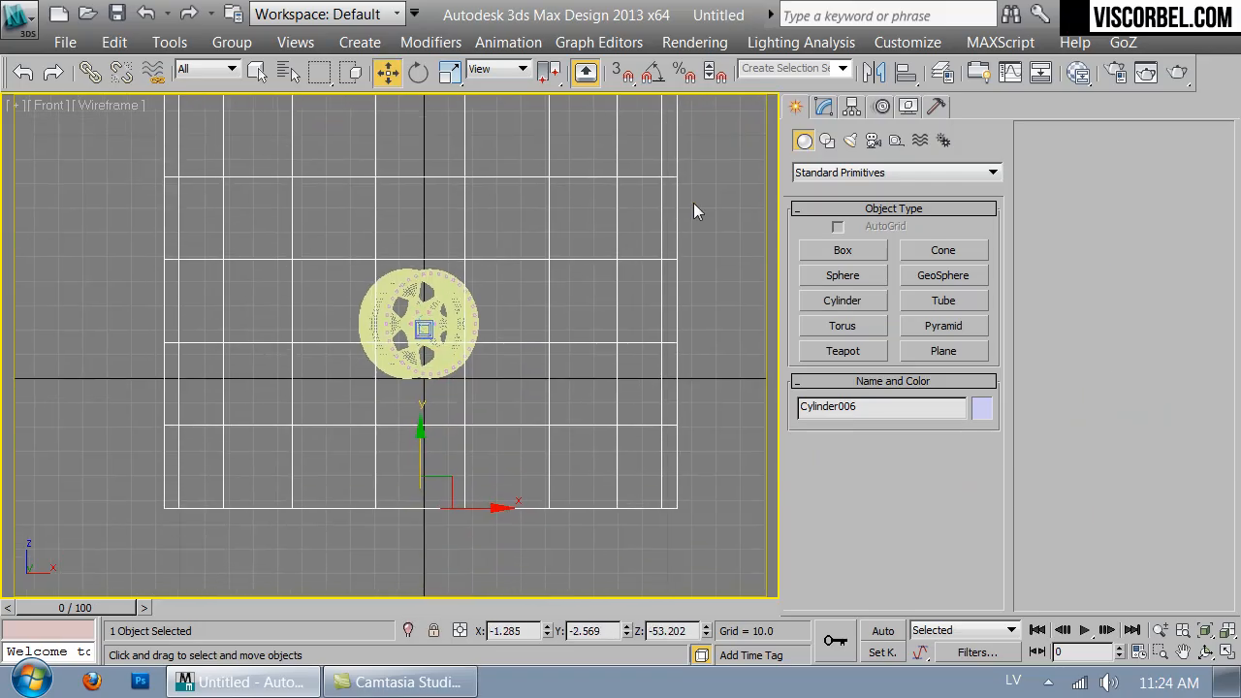
# - Set the cylinder to 51 sides, 1 height segment, and a height of about 119
pyautogui.click(823, 106)
pyautogui.moveTo(982, 501); pyautogui.dragTo(996, 415)
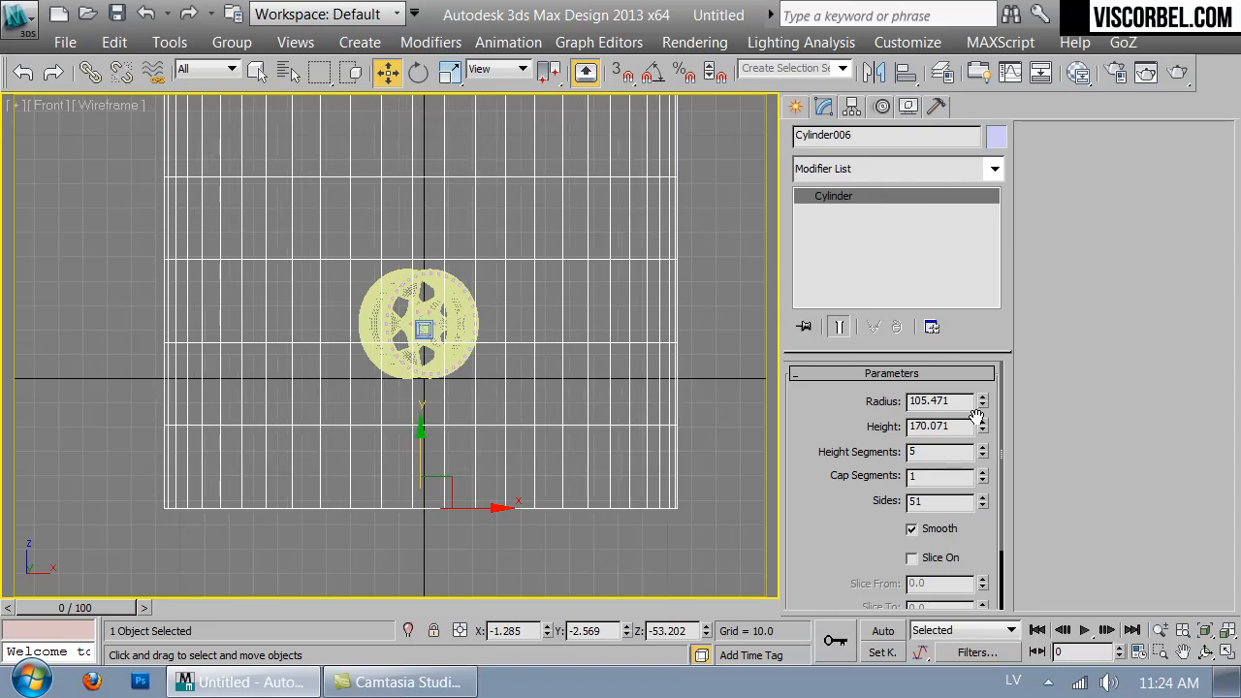
pyautogui.rightClick(980, 461)
pyautogui.rightClick(983, 455)
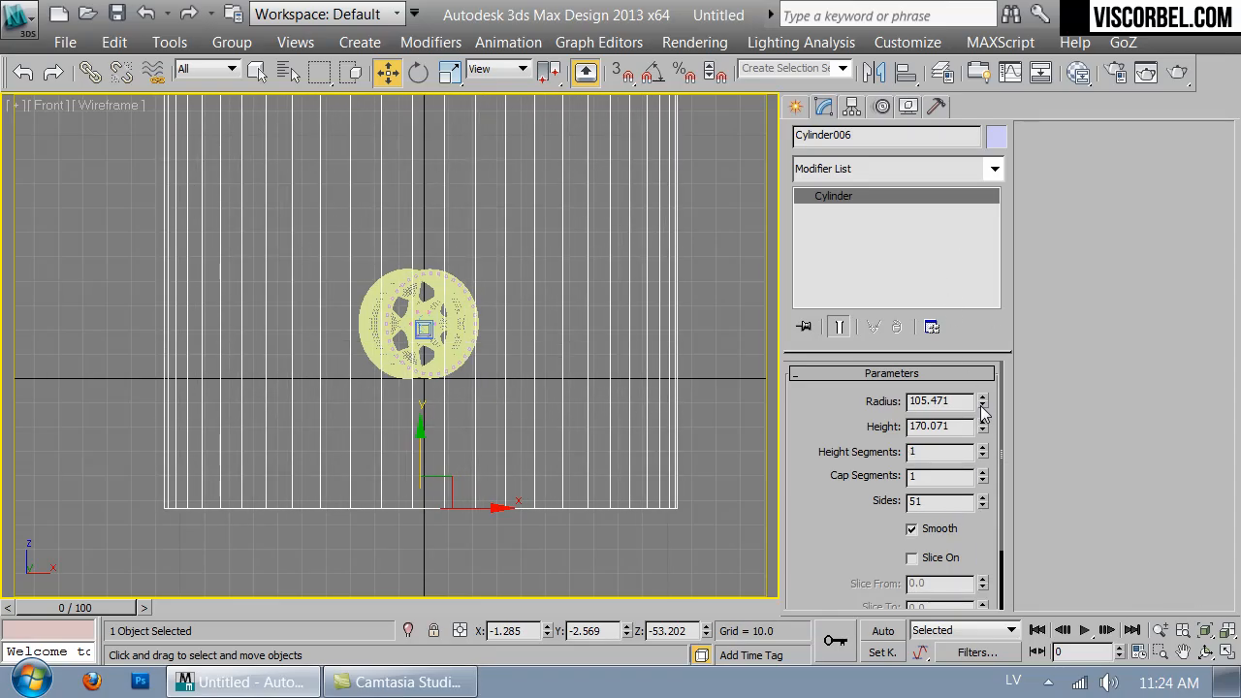
pyautogui.moveTo(983, 425); pyautogui.dragTo(982, 453)
# - Raise the cylinder to about Z -32.7 so it sits just under the wheel
pyautogui.moveTo(418, 442); pyautogui.dragTo(428, 393)
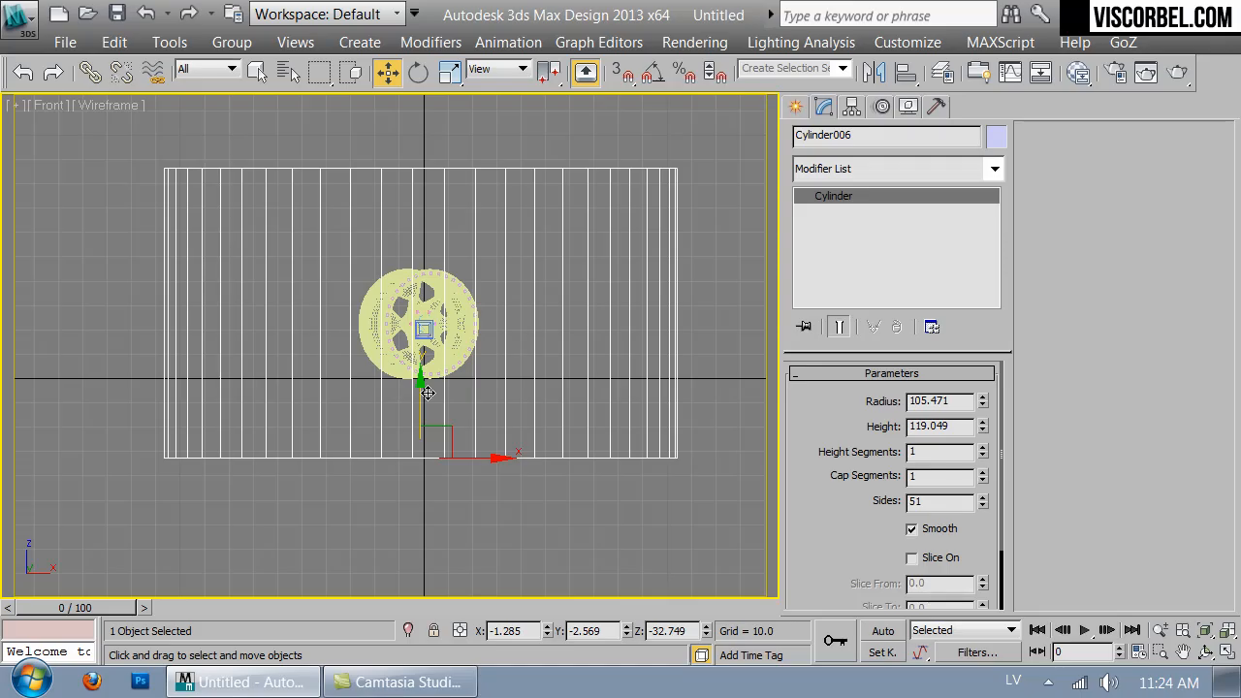
pyautogui.press('c')
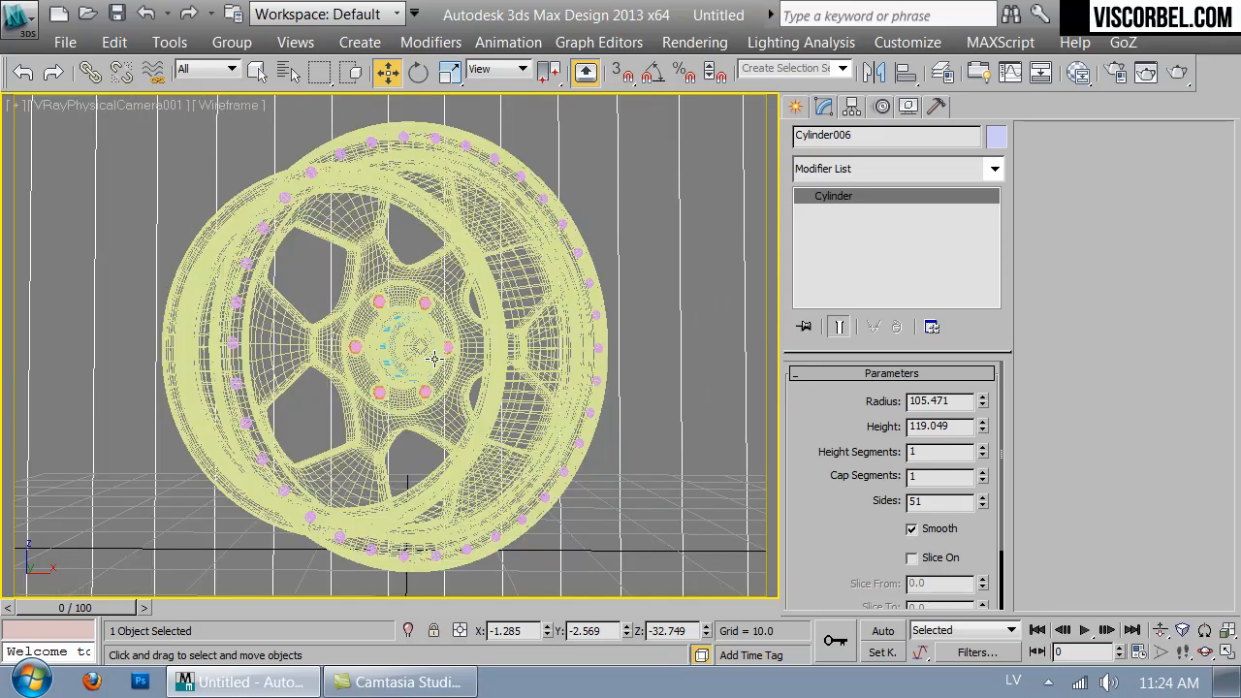
pyautogui.press('t')
pyautogui.press('F3')
# - Convert the cylinder to an Editable Poly
pyautogui.rightClick(469, 308)
pyautogui.moveTo(677, 526)
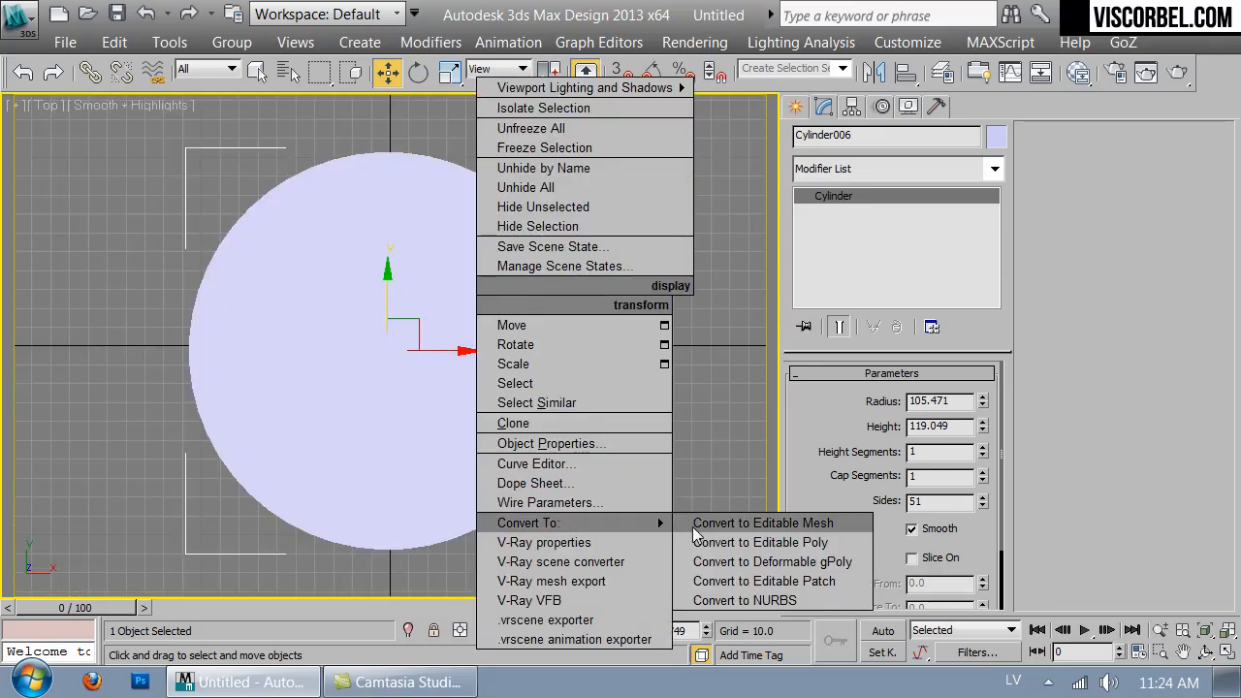
pyautogui.click(721, 540)
# - Delete the cylinder's cap polygons to leave an open tube around the wheel
pyautogui.press('4')
pyautogui.click(439, 463)
pyautogui.press('Delete')
pyautogui.click(445, 398)
pyautogui.press('Delete')
pyautogui.press('p')
pyautogui.scroll(-2, 435, 465)
pyautogui.keyDown('alt'); pyautogui.moveTo(434, 465); pyautogui.dragTo(562, 339, button='middle'); pyautogui.keyUp('alt')
pyautogui.hotkey('ctrl', 'z')
pyautogui.press('Delete')
pyautogui.hotkey('ctrl', 'm')
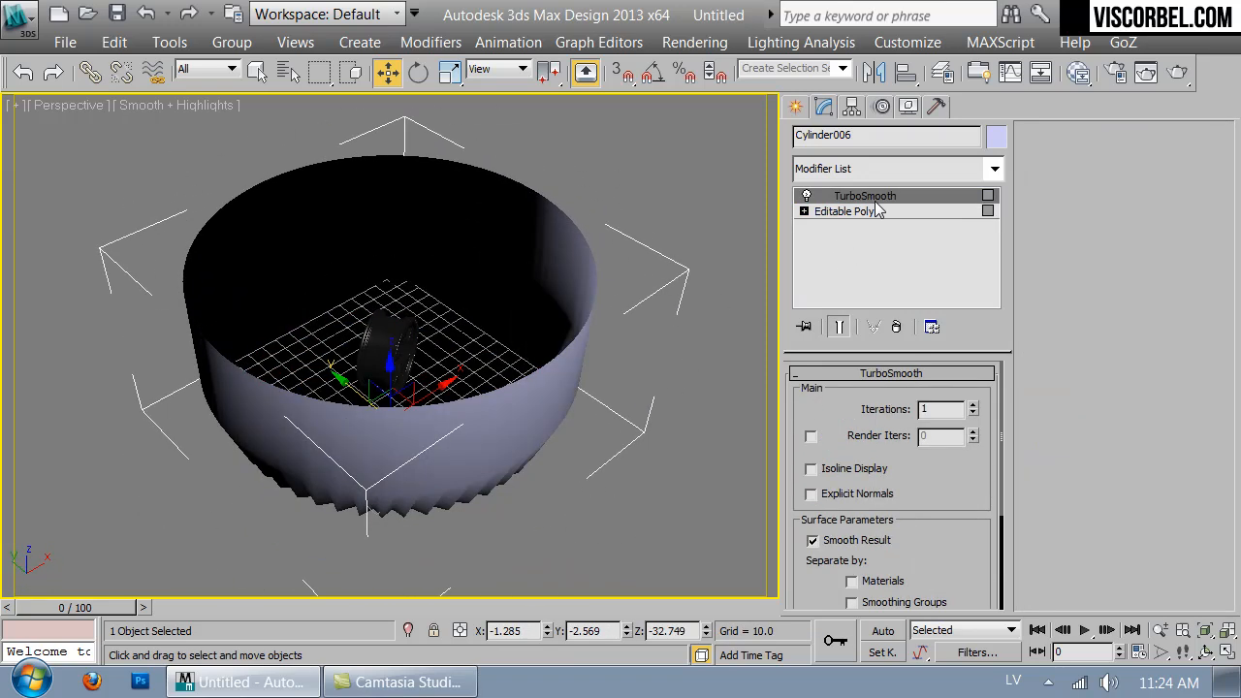
pyautogui.hotkey('ctrl', 'z')
pyautogui.click(441, 371)
pyautogui.click(613, 321)
pyautogui.click(845, 195)
pyautogui.click(856, 160)
pyautogui.click(856, 161)
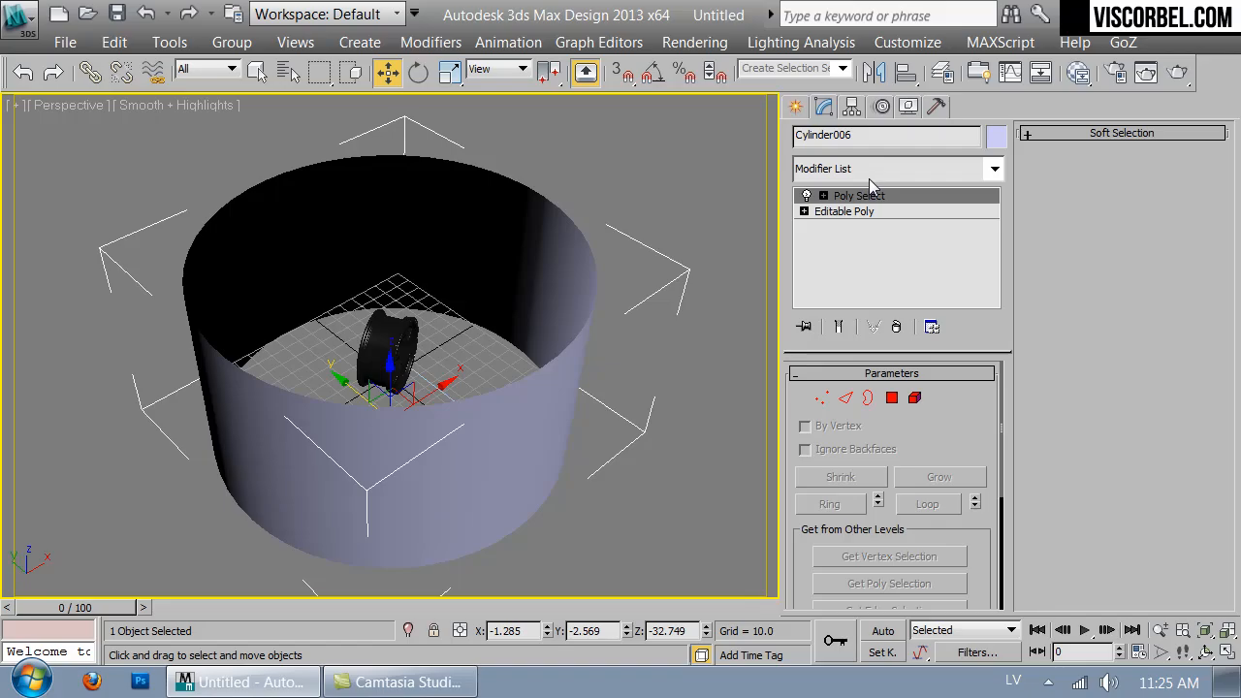
pyautogui.press('Delete')
# - Select the cylinder element and flip its normals so the inner walls face the wheel
pyautogui.press('5')
pyautogui.click(507, 452)
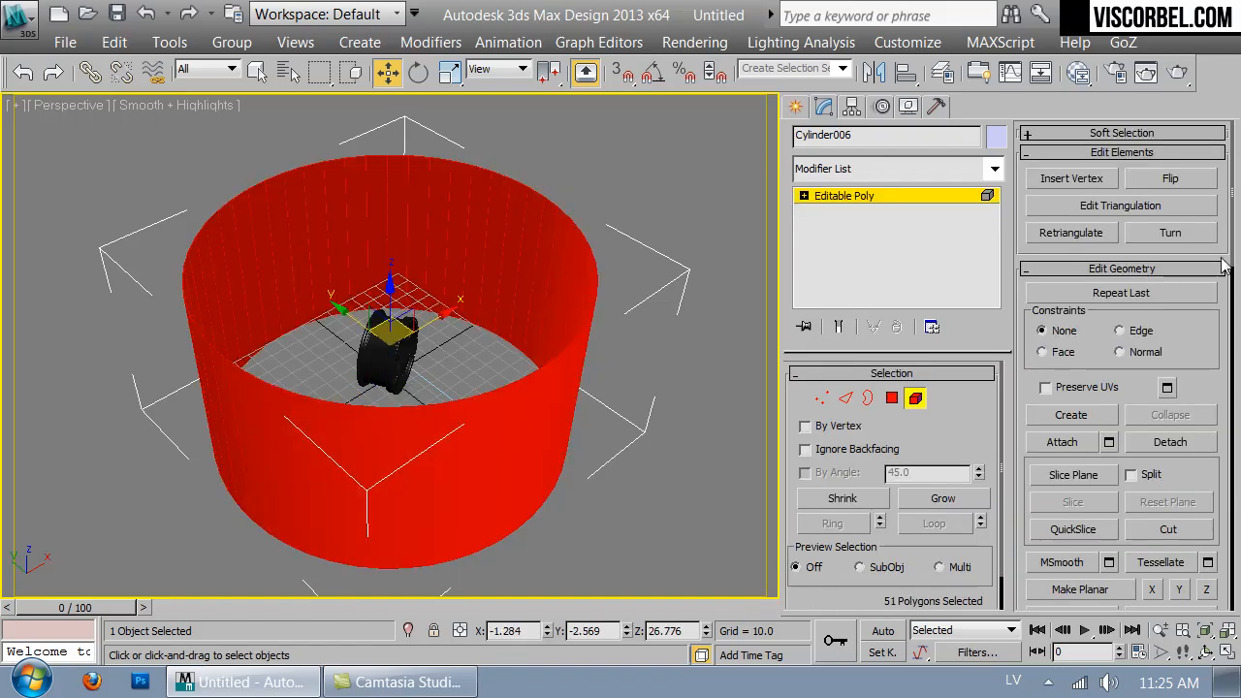
pyautogui.click(1171, 179)
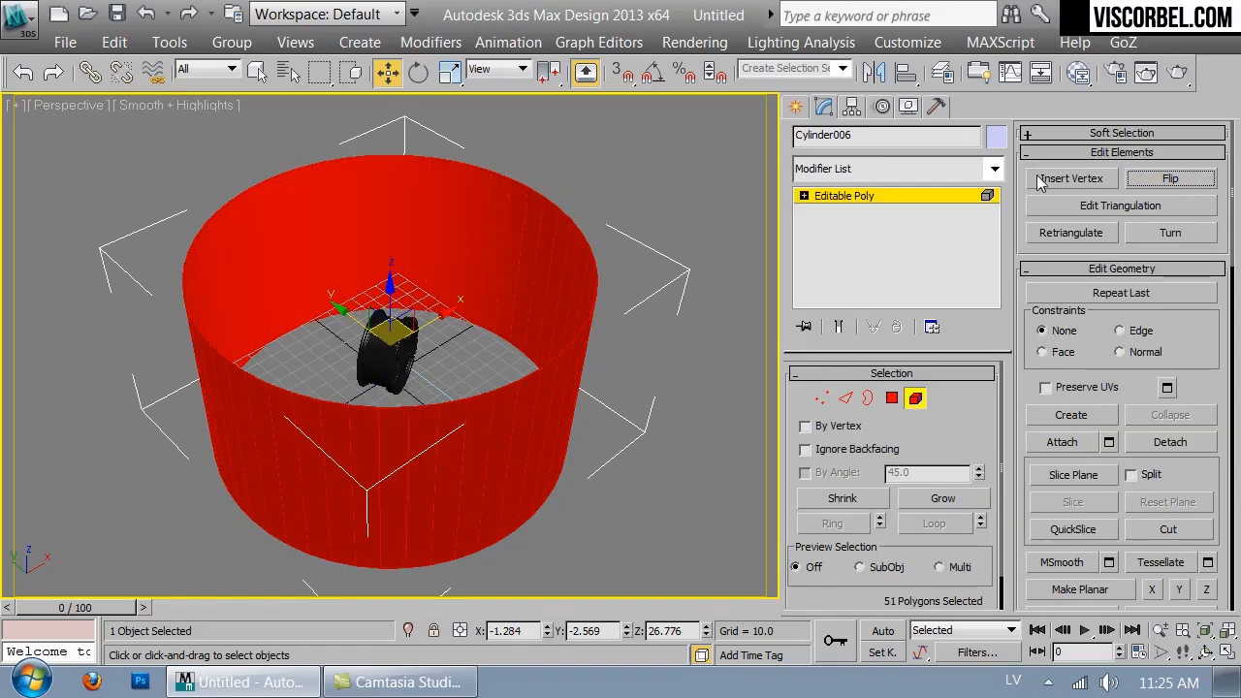
pyautogui.click(877, 195)
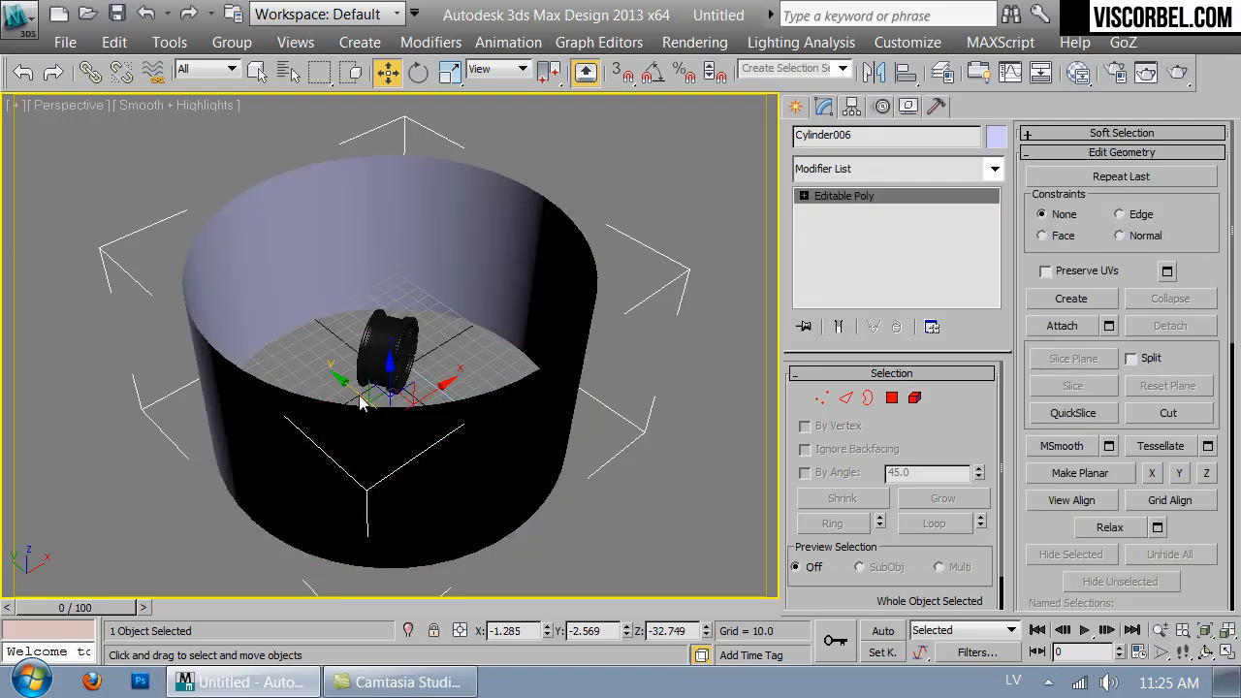
# - Create a VRayLightMtl in the first material slot and assign it to the cylinder backdrop
pyautogui.click(588, 493)
pyautogui.keyDown('alt'); pyautogui.moveTo(436, 263); pyautogui.dragTo(594, 349, button='middle'); pyautogui.keyUp('alt')
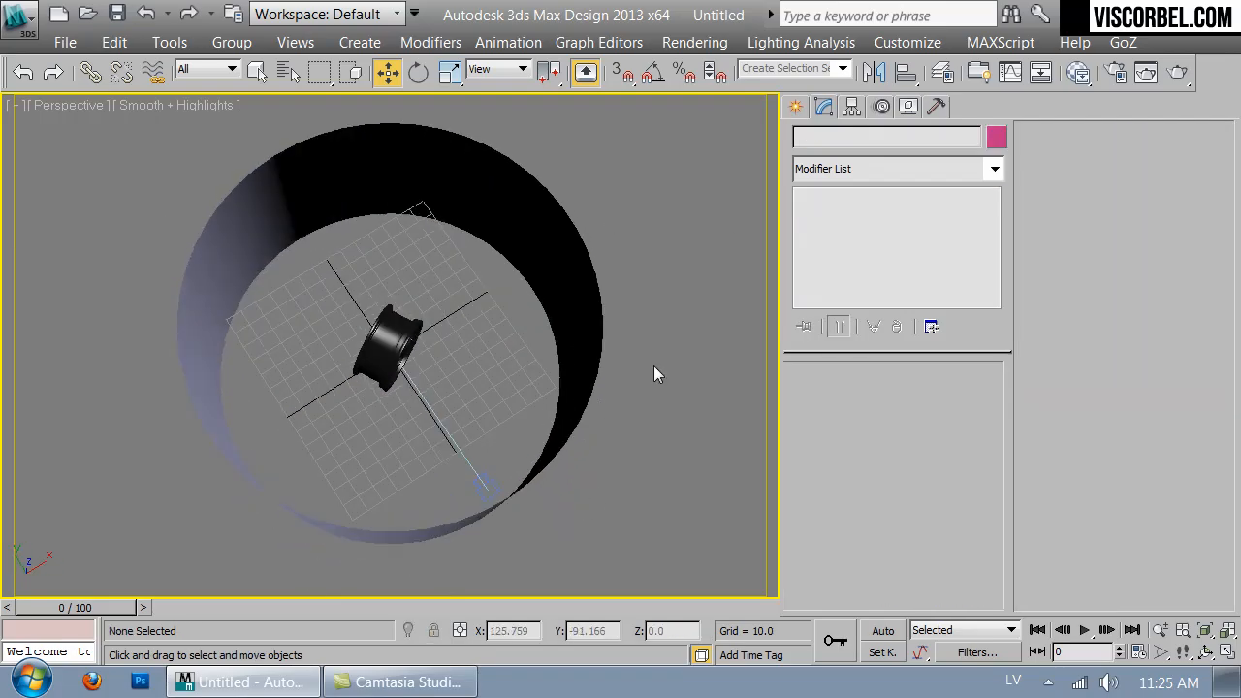
pyautogui.press('c')
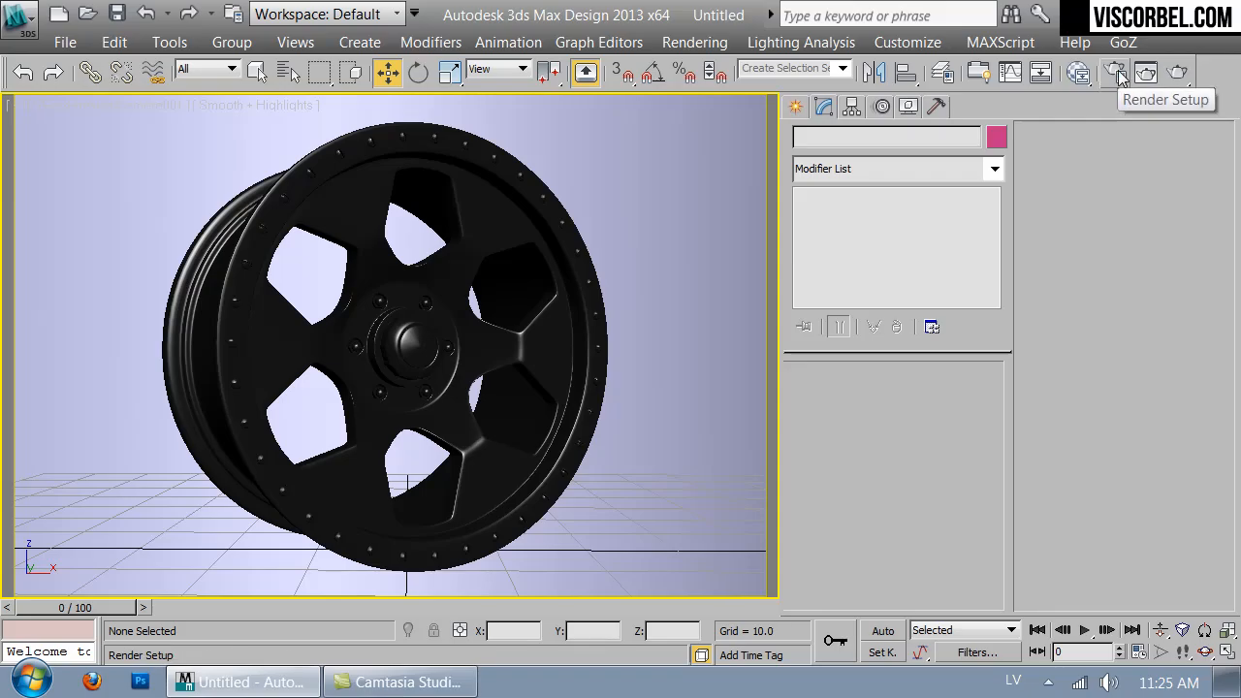
pyautogui.press('m')
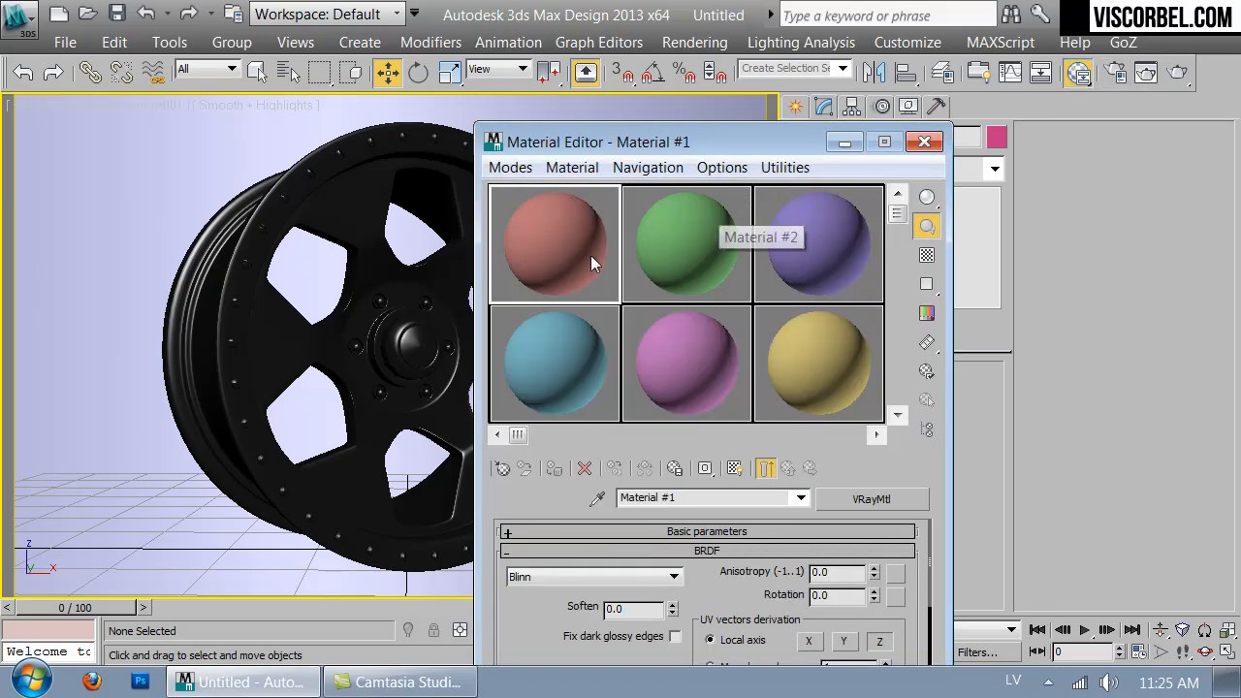
pyautogui.click(502, 470)
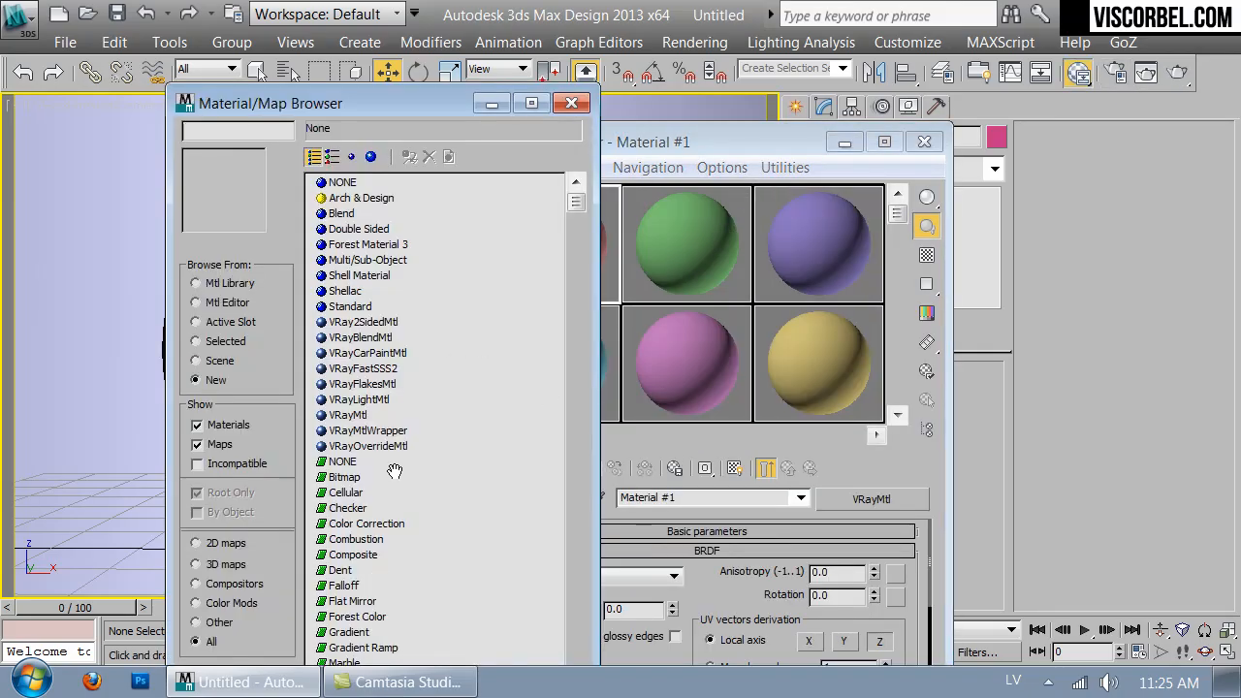
pyautogui.click(344, 399)
pyautogui.doubleClick(344, 401)
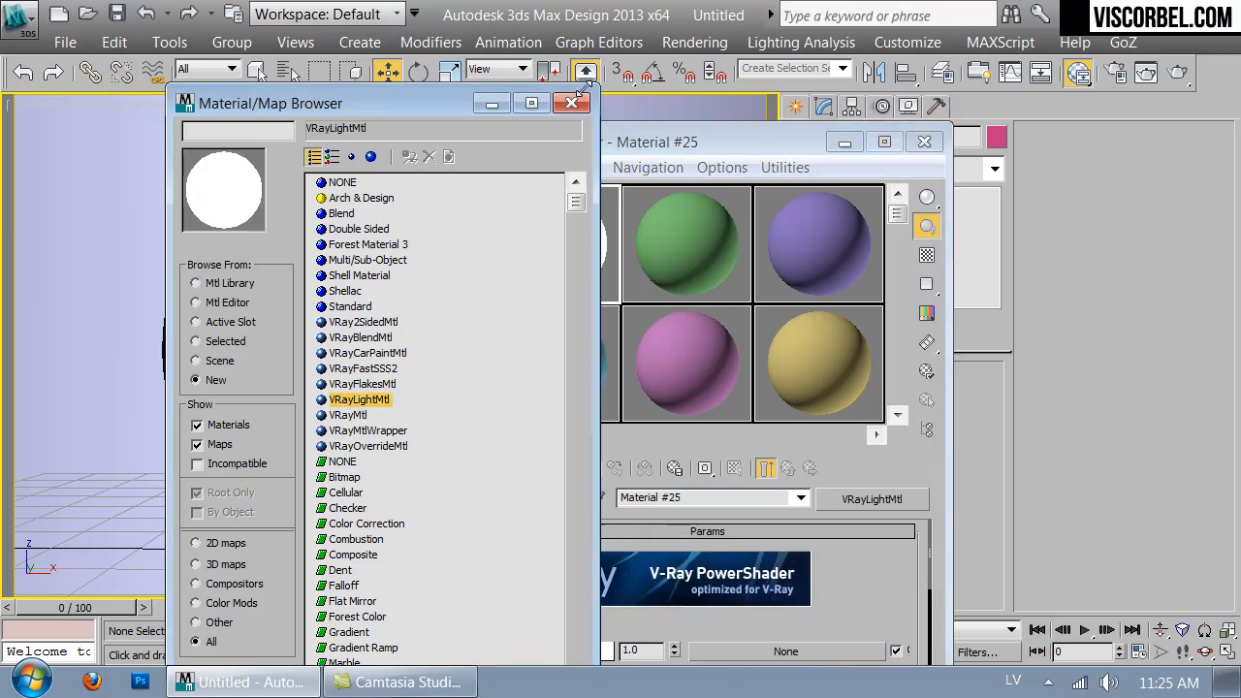
pyautogui.click(572, 103)
pyautogui.click(122, 210)
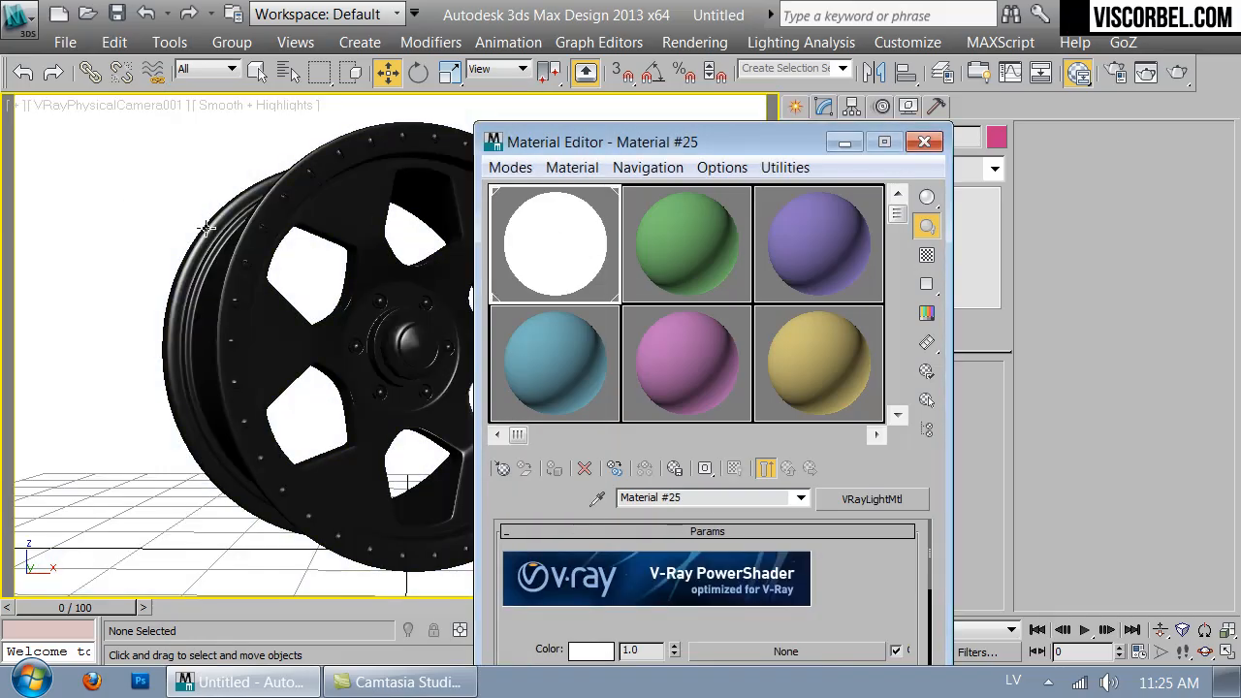
# - Start an ActiveShade render of the camera view
pyautogui.click(1176, 73)
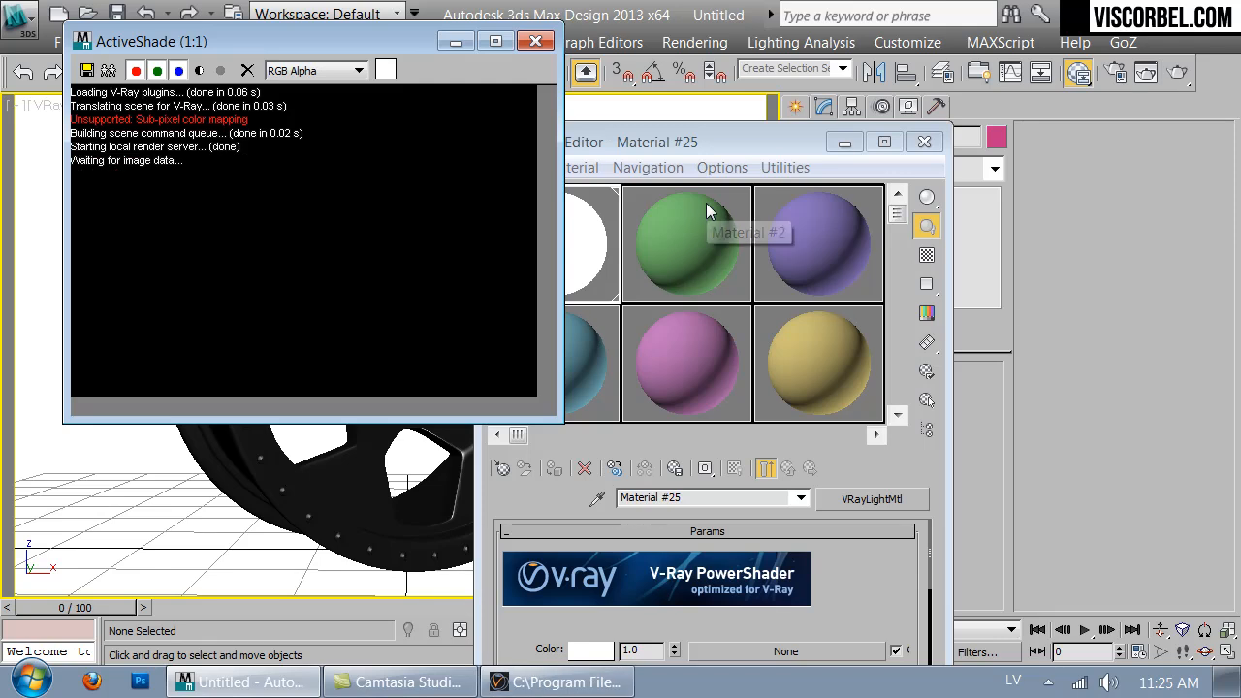
# - Open Render Setup and turn off the V-Ray RT warning for unsupported features
pyautogui.press('F10')
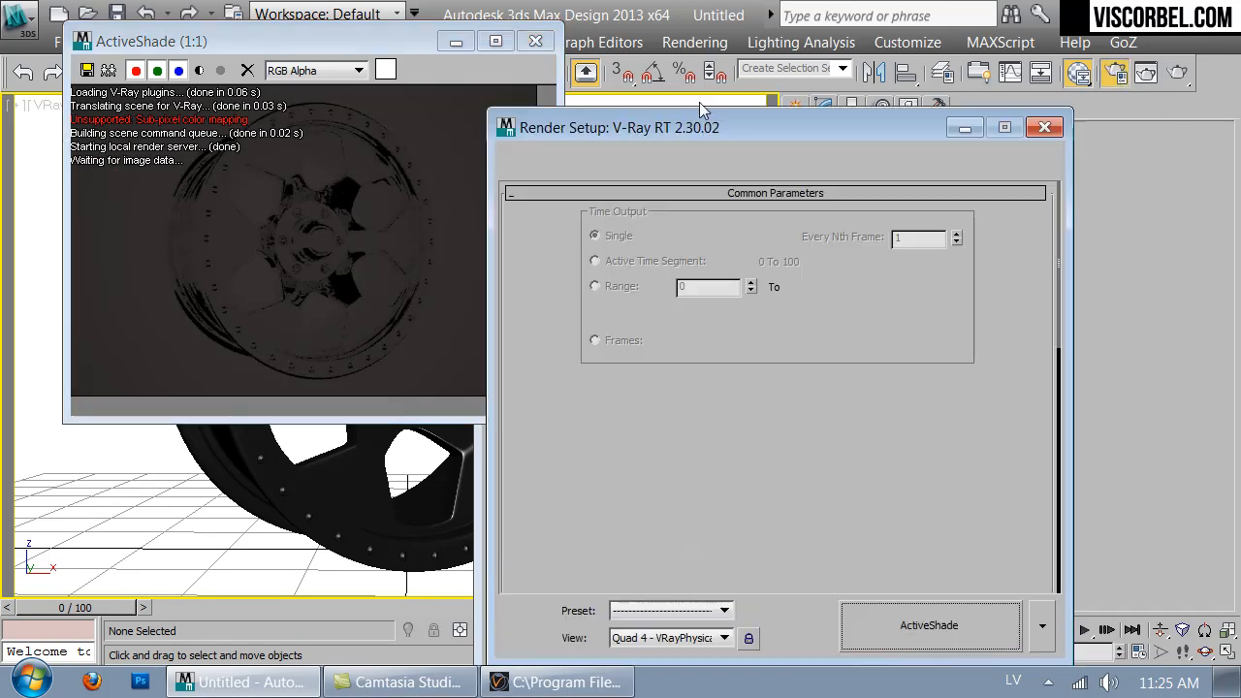
pyautogui.click(611, 161)
pyautogui.scroll(-5, 595, 504)
pyautogui.click(599, 562)
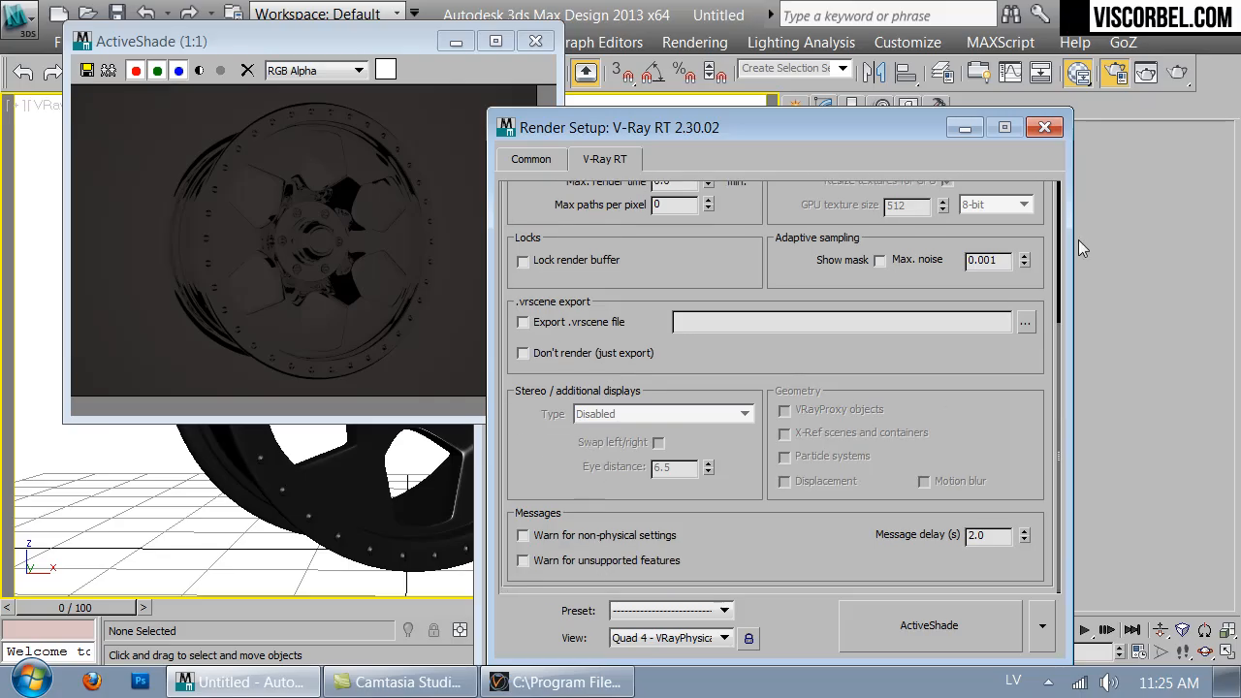
pyautogui.click(1043, 129)
# - Select VRayPhysicalCamera001 by name from the scene list and close the Material Editor
pyautogui.moveTo(359, 50); pyautogui.dragTo(960, 112)
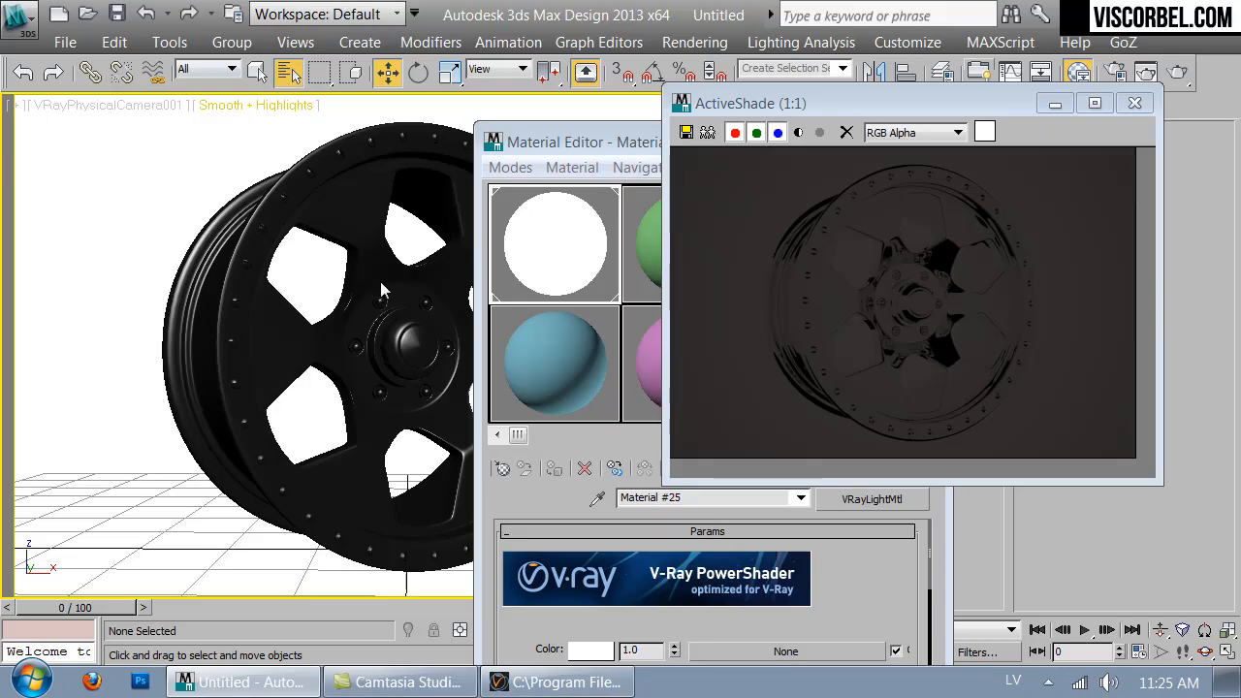
pyautogui.press('h')
pyautogui.doubleClick(137, 173)
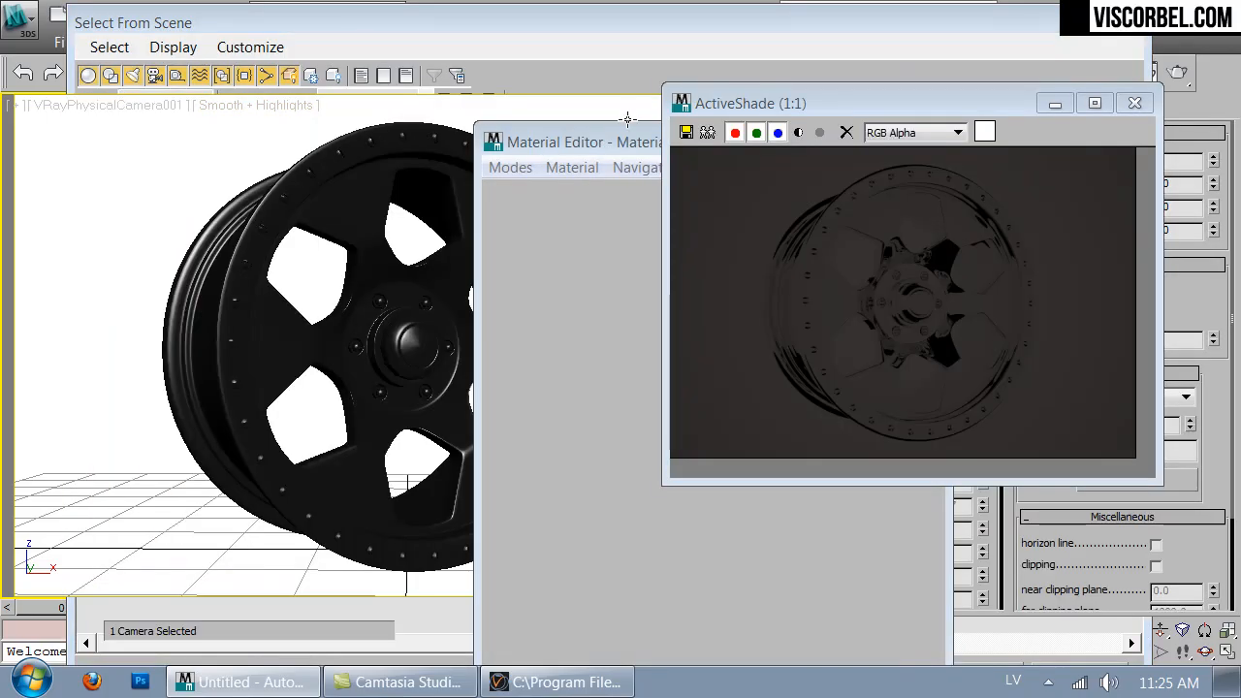
pyautogui.moveTo(583, 149); pyautogui.dragTo(314, 168)
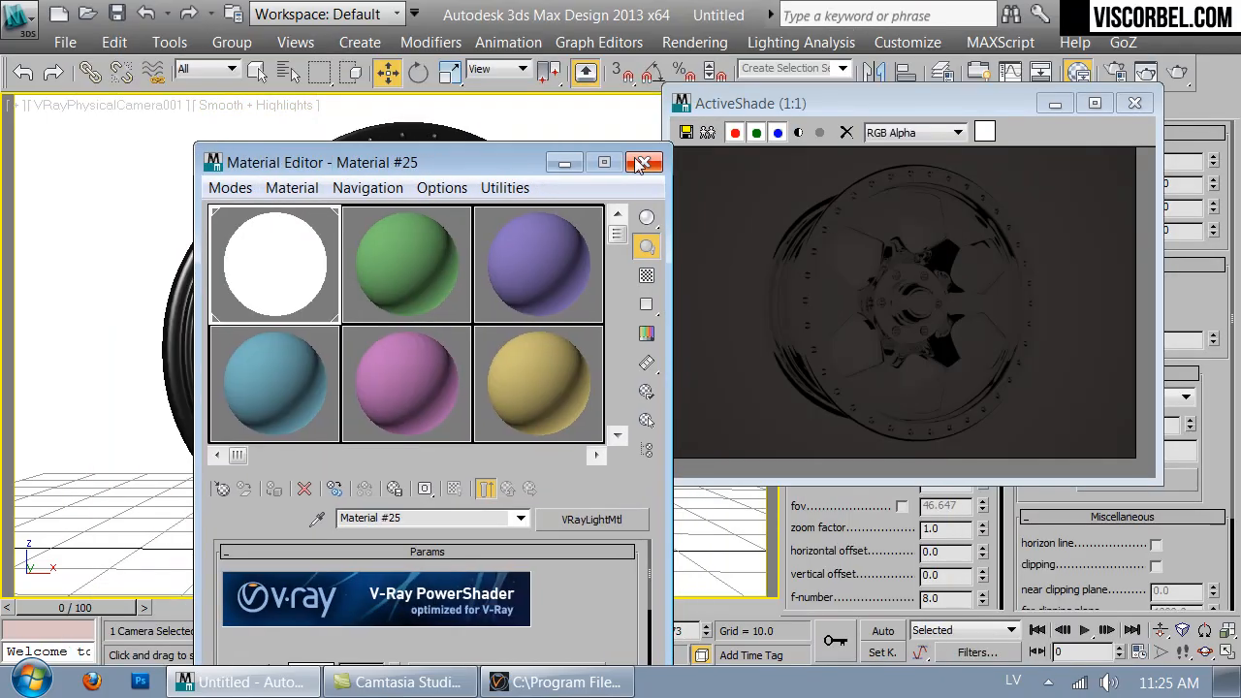
pyautogui.click(642, 163)
# - Turn off the physical camera's vignetting and set its white balance to Neutral
pyautogui.moveTo(944, 114); pyautogui.dragTo(479, 112)
pyautogui.scroll(-5, 844, 527)
pyautogui.scroll(-3, 888, 468)
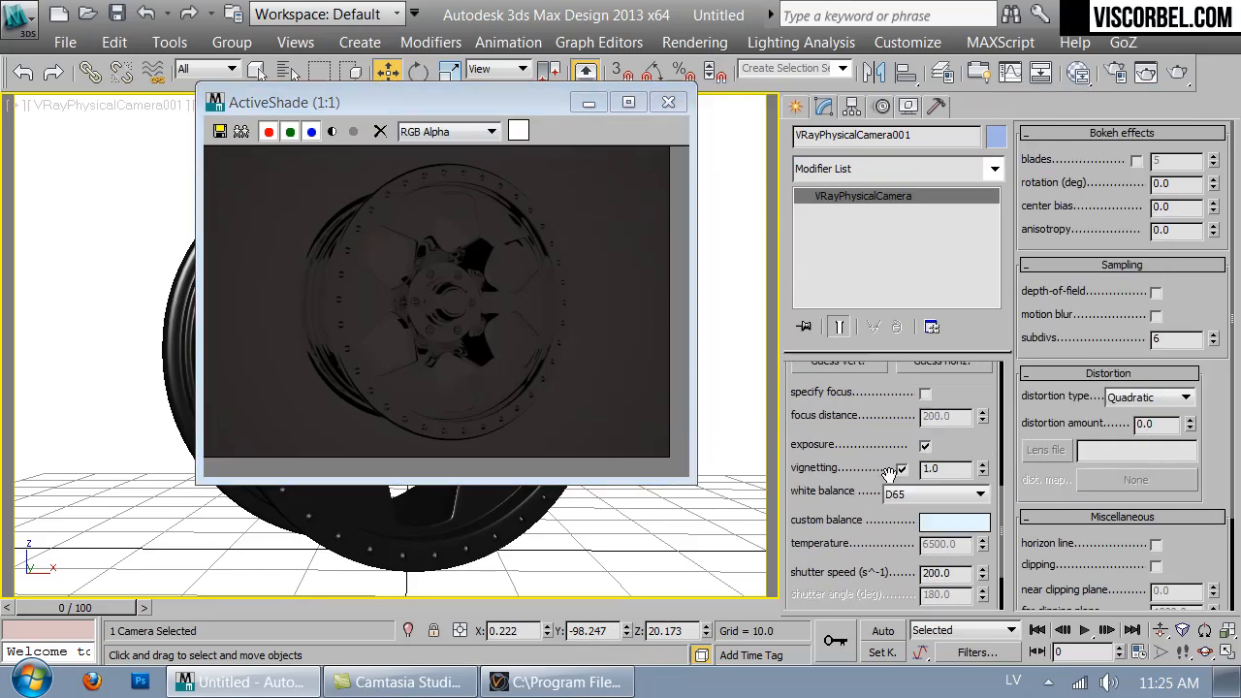
pyautogui.click(901, 469)
pyautogui.click(931, 494)
pyautogui.click(911, 511)
# - Set the camera's shutter speed to 20
pyautogui.scroll(-2, 857, 547)
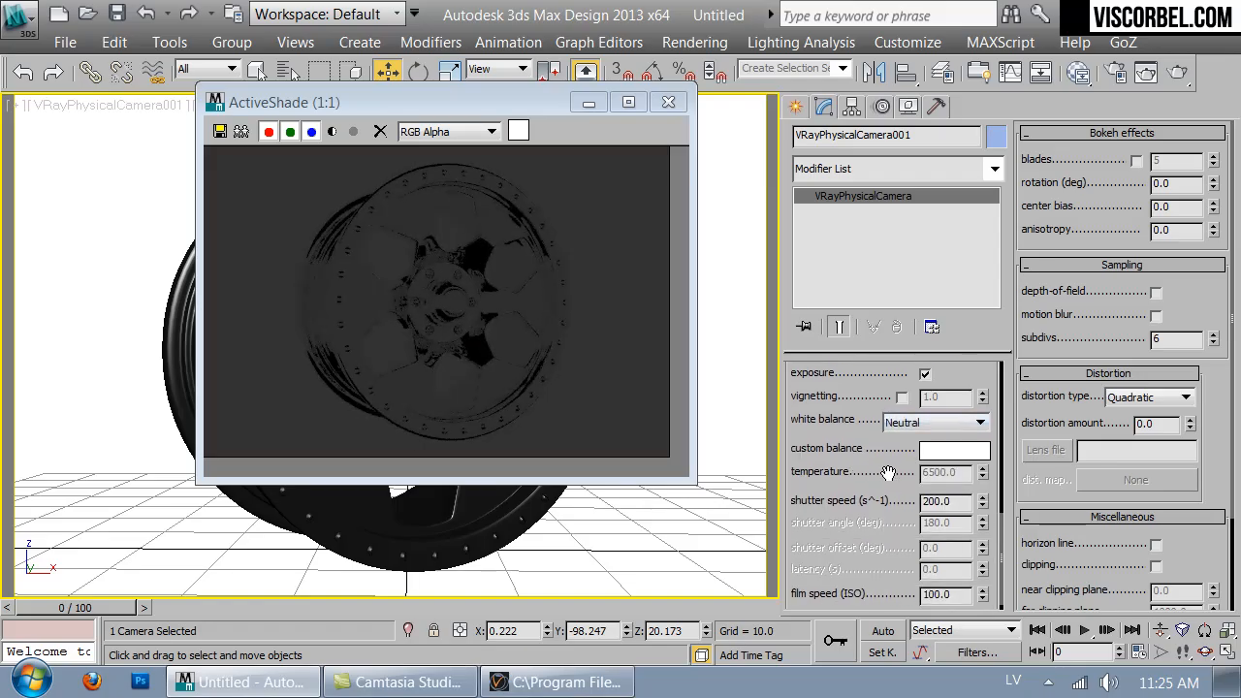
pyautogui.doubleClick(964, 493)
pyautogui.write('20')
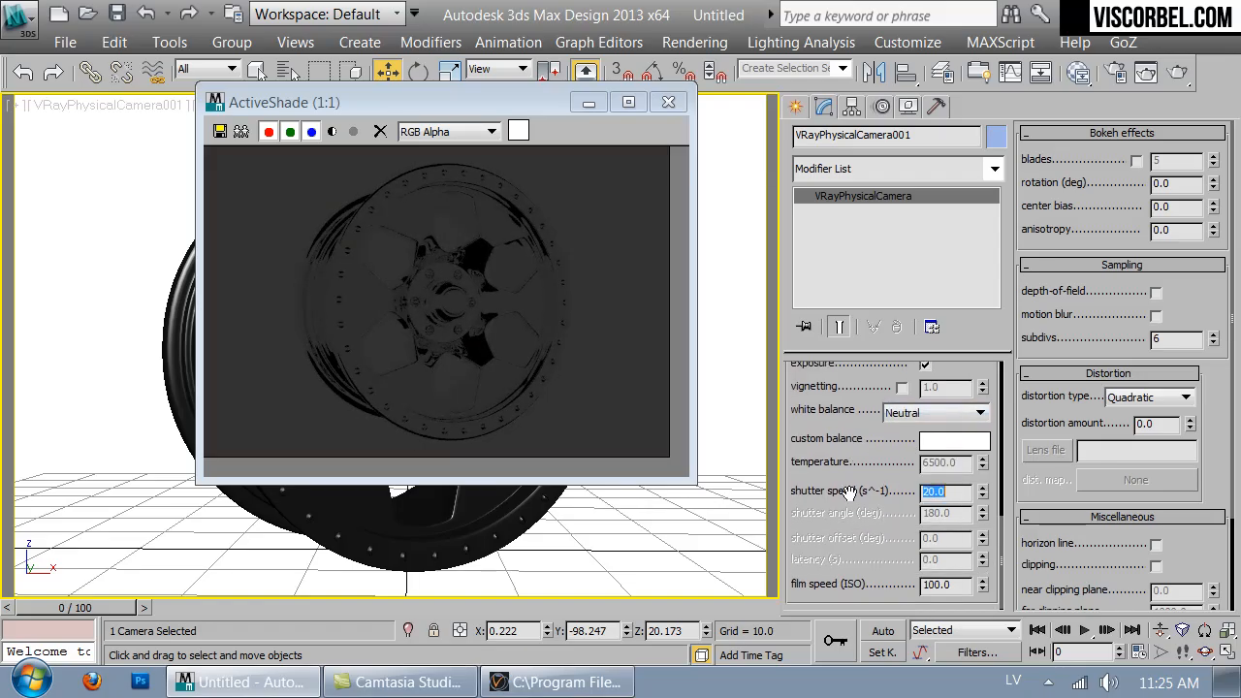
pyautogui.press('Return')
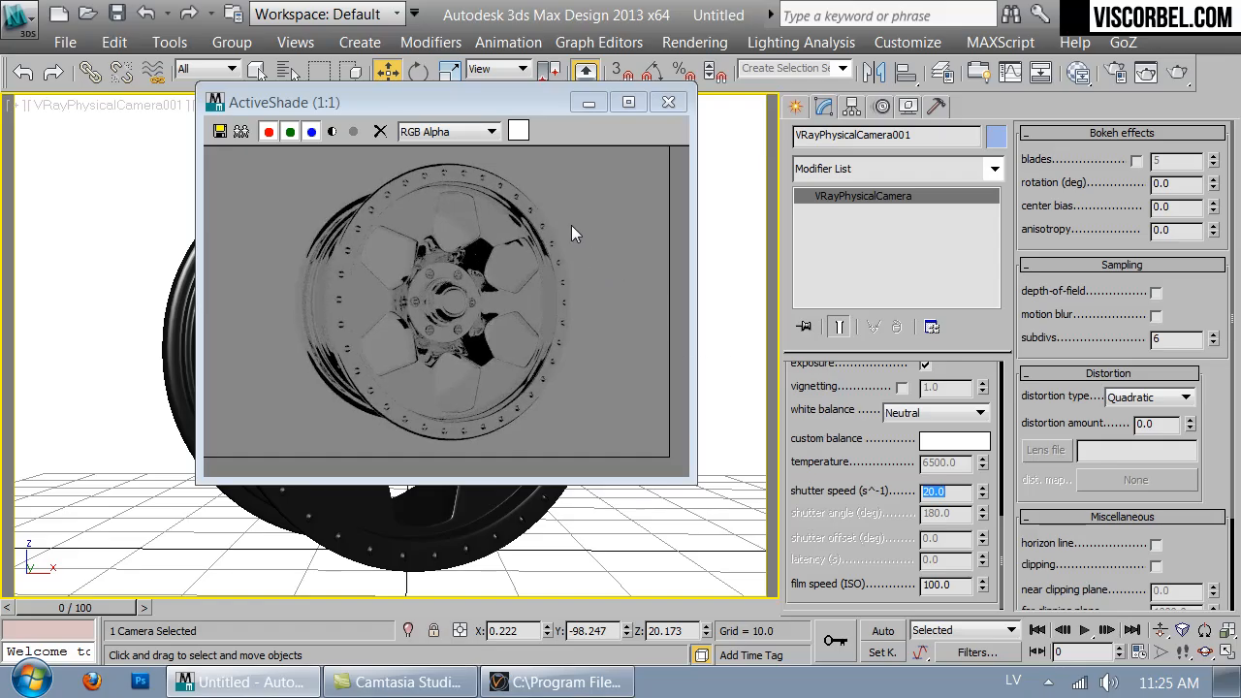
# - Close the ActiveShade window and review the VRayLightMtl parameters in the Material Editor
pyautogui.click(667, 103)
pyautogui.press('m')
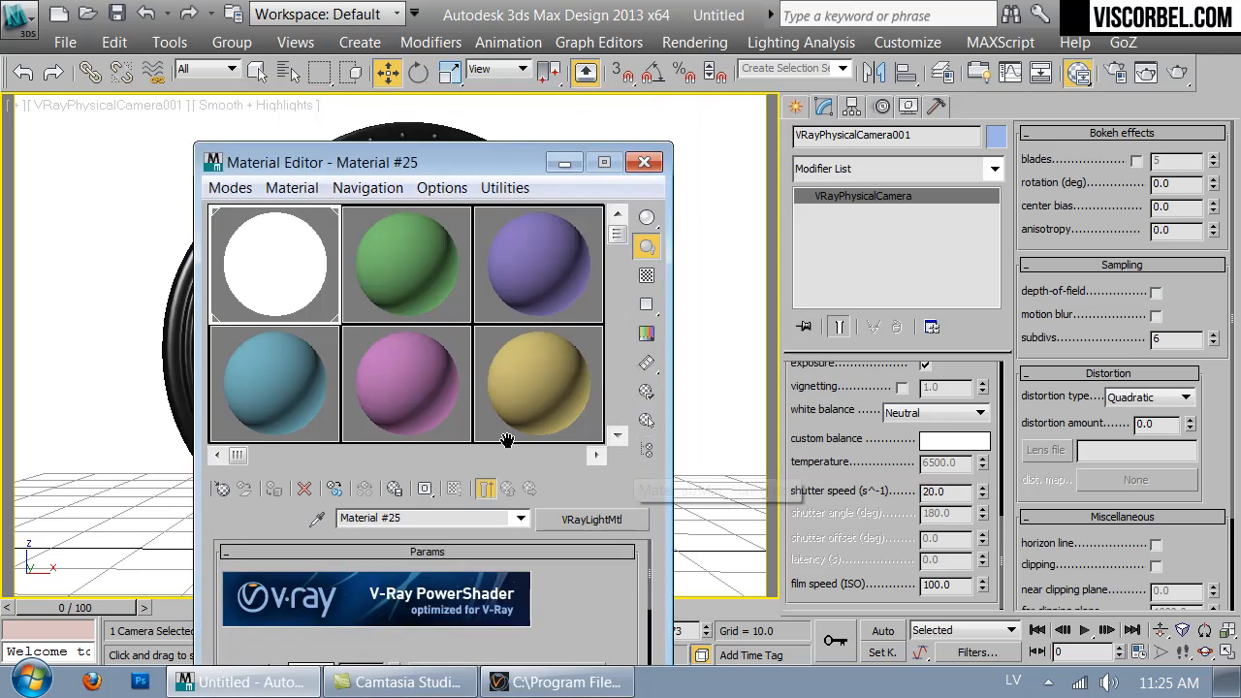
pyautogui.moveTo(480, 158); pyautogui.dragTo(683, 48)
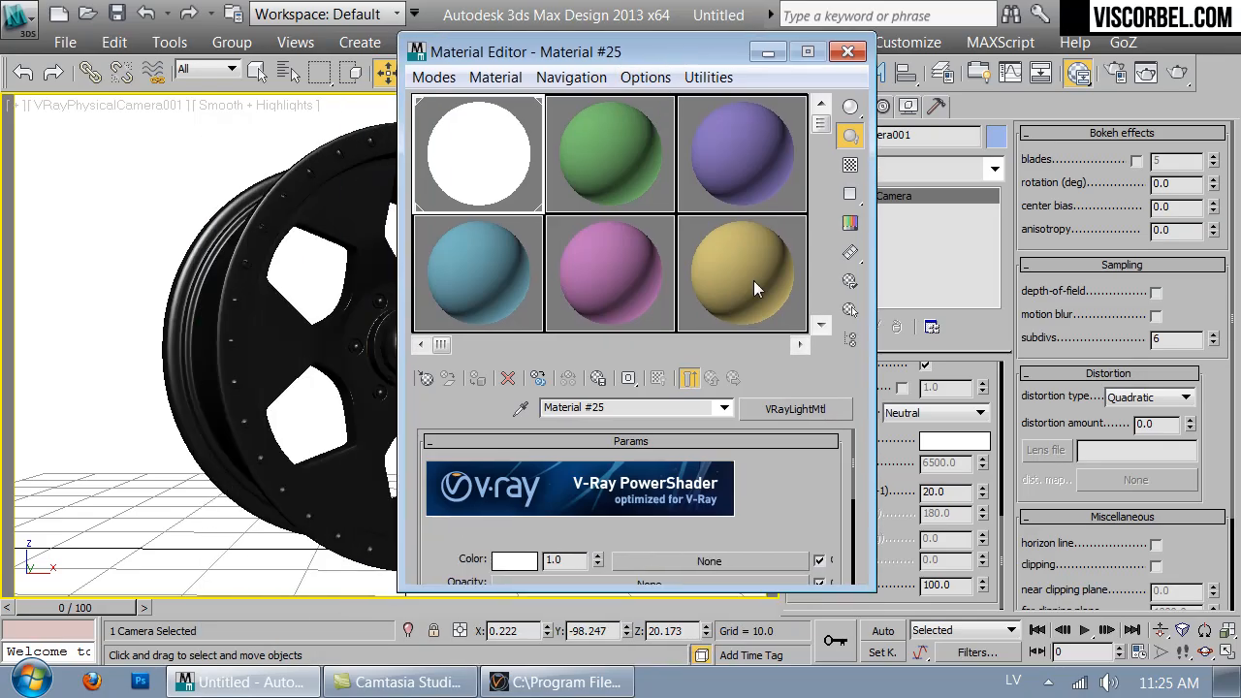
pyautogui.moveTo(795, 479); pyautogui.dragTo(732, 408)
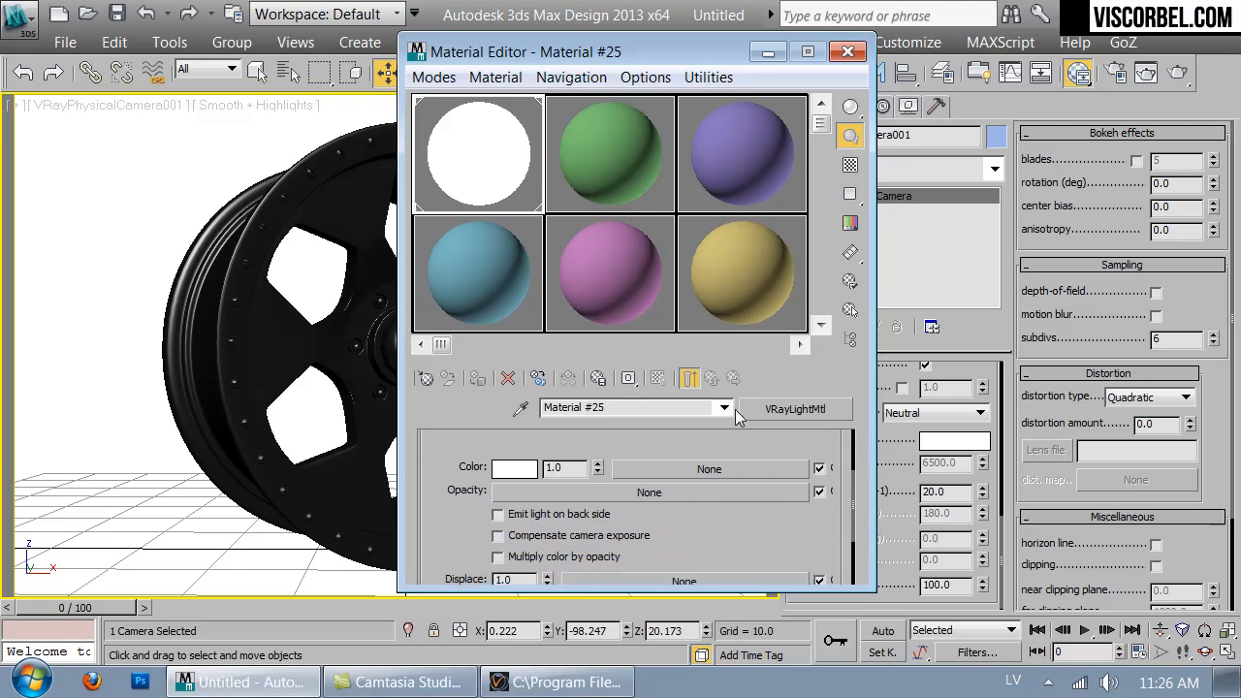
# - Switch to Photoshop and create a new 2048 x 1024 pixel, RGB Color, 32 bit document
pyautogui.click(140, 682)
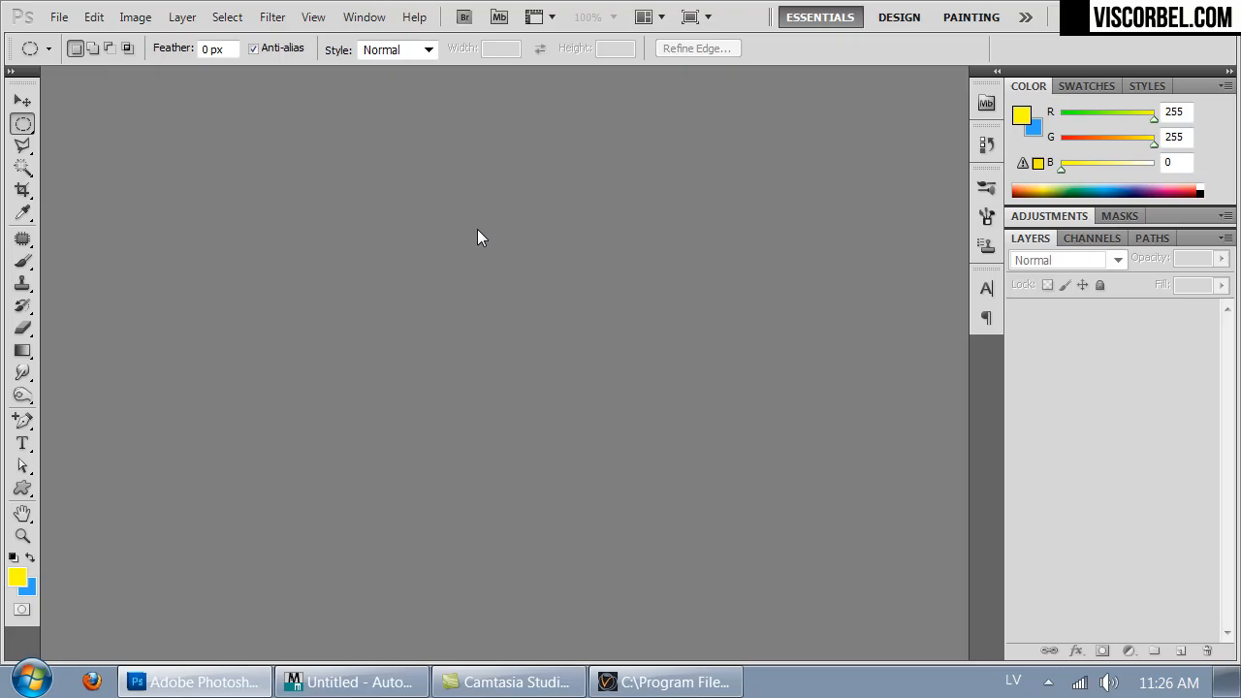
pyautogui.hotkey('ctrl', 'n')
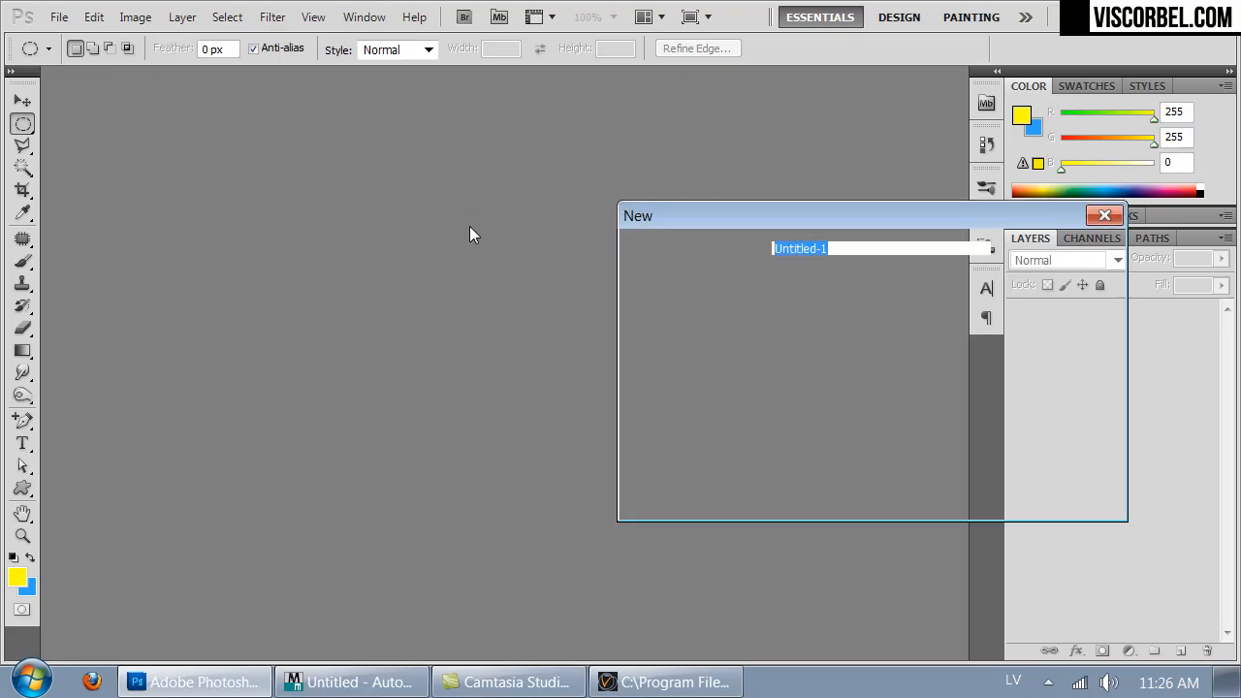
pyautogui.click(822, 328)
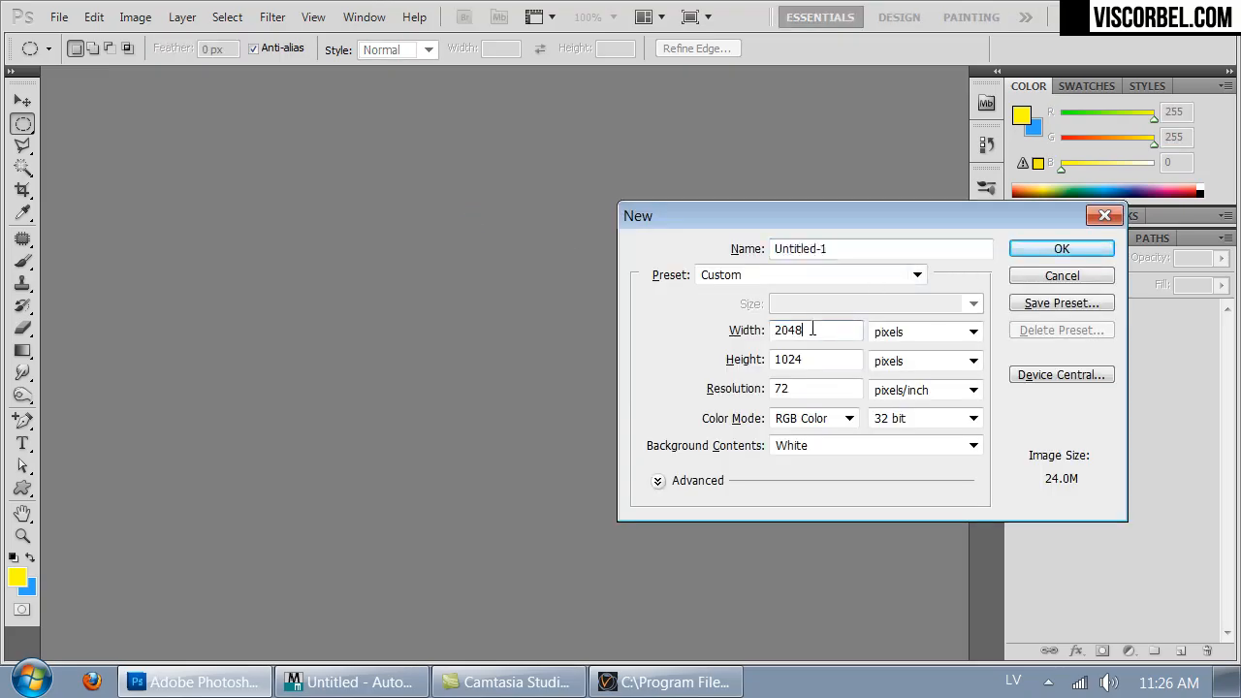
pyautogui.doubleClick(824, 361)
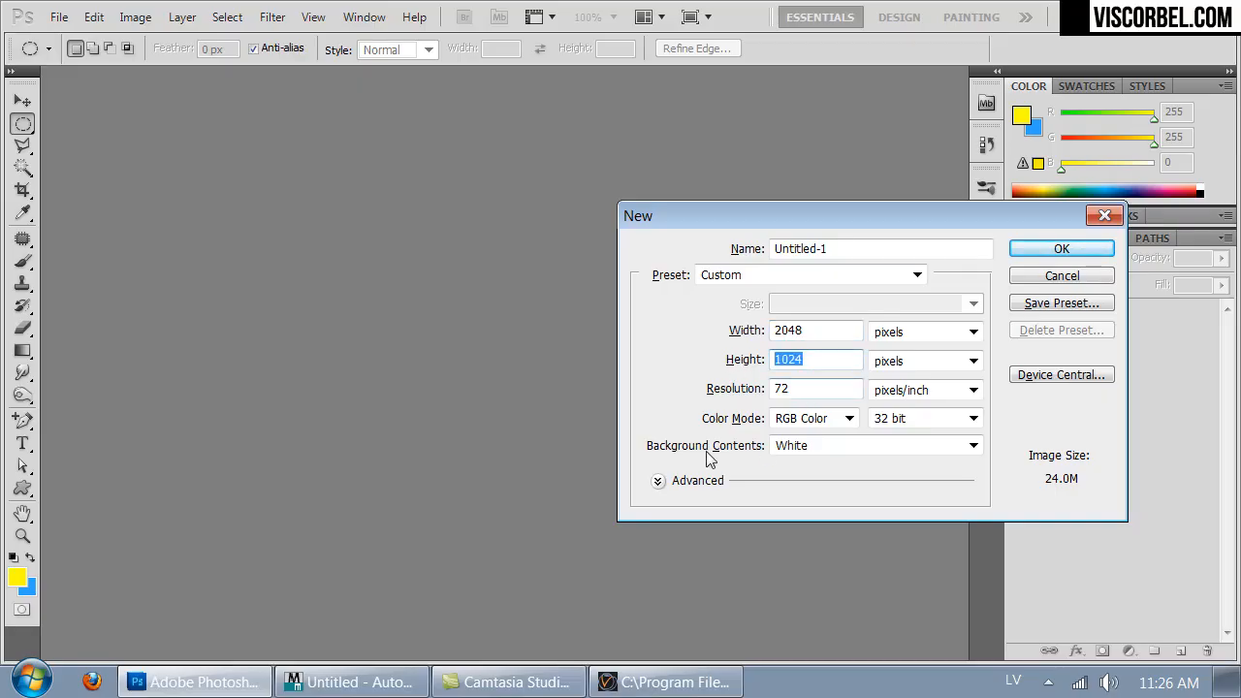
pyautogui.click(785, 421)
pyautogui.click(785, 424)
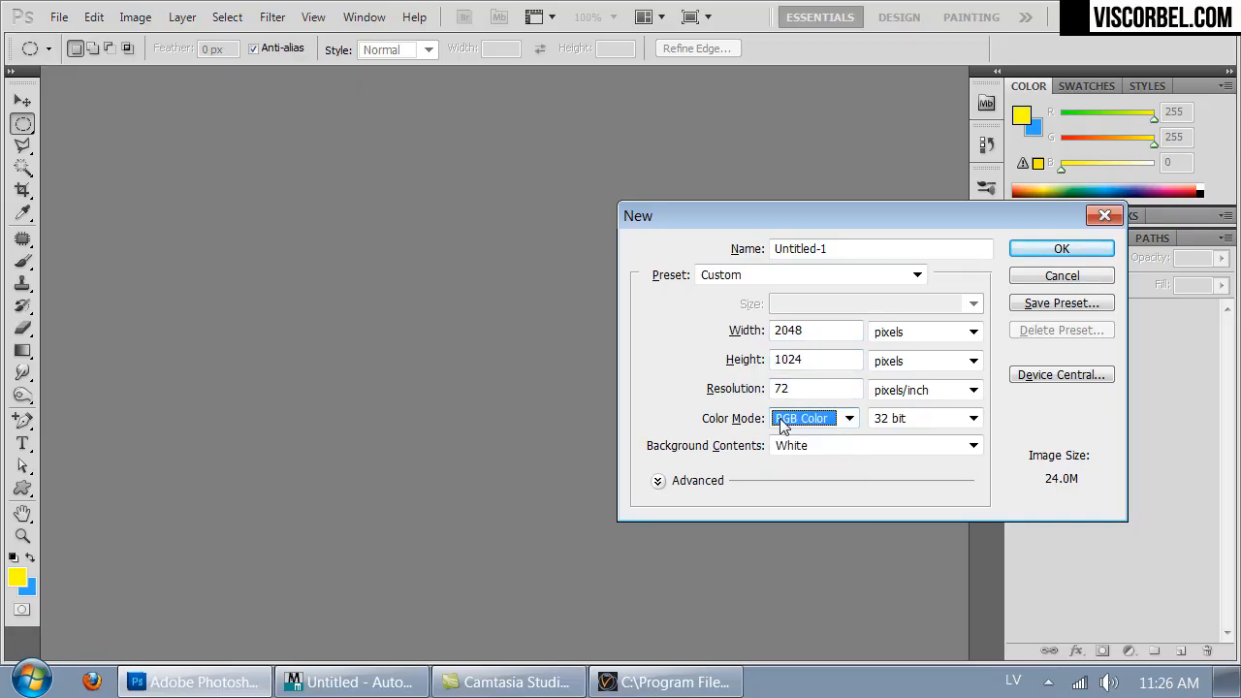
pyautogui.click(930, 432)
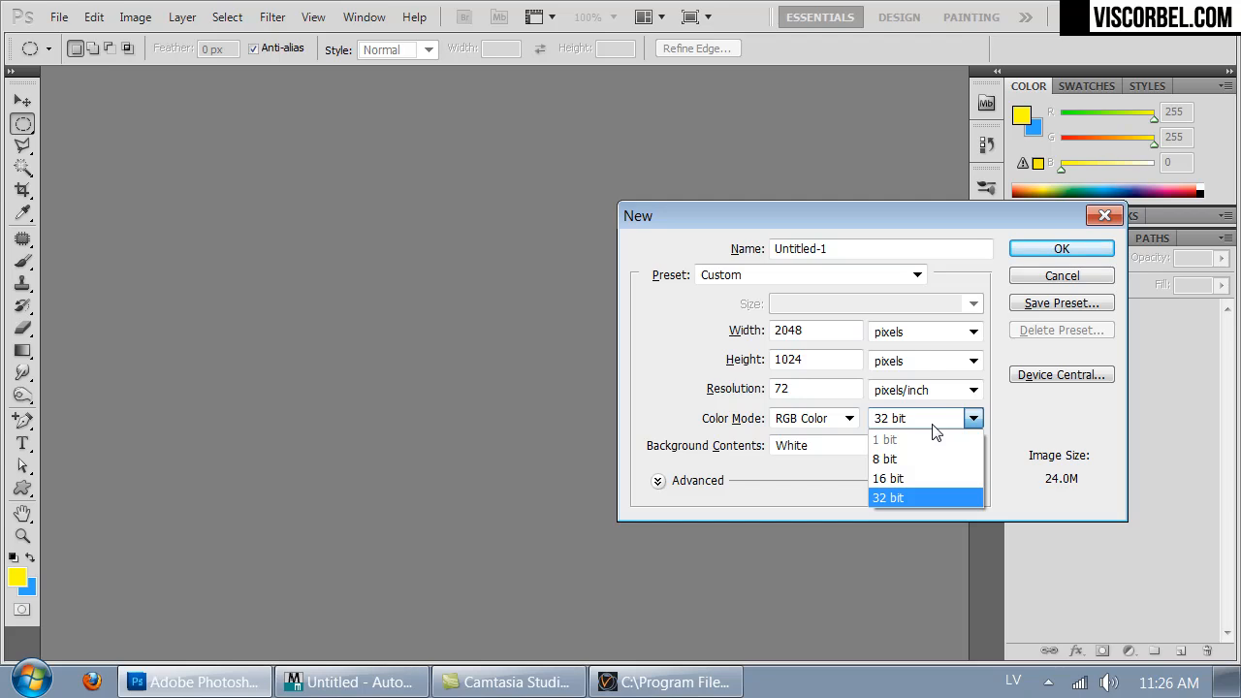
pyautogui.click(932, 426)
pyautogui.click(1049, 246)
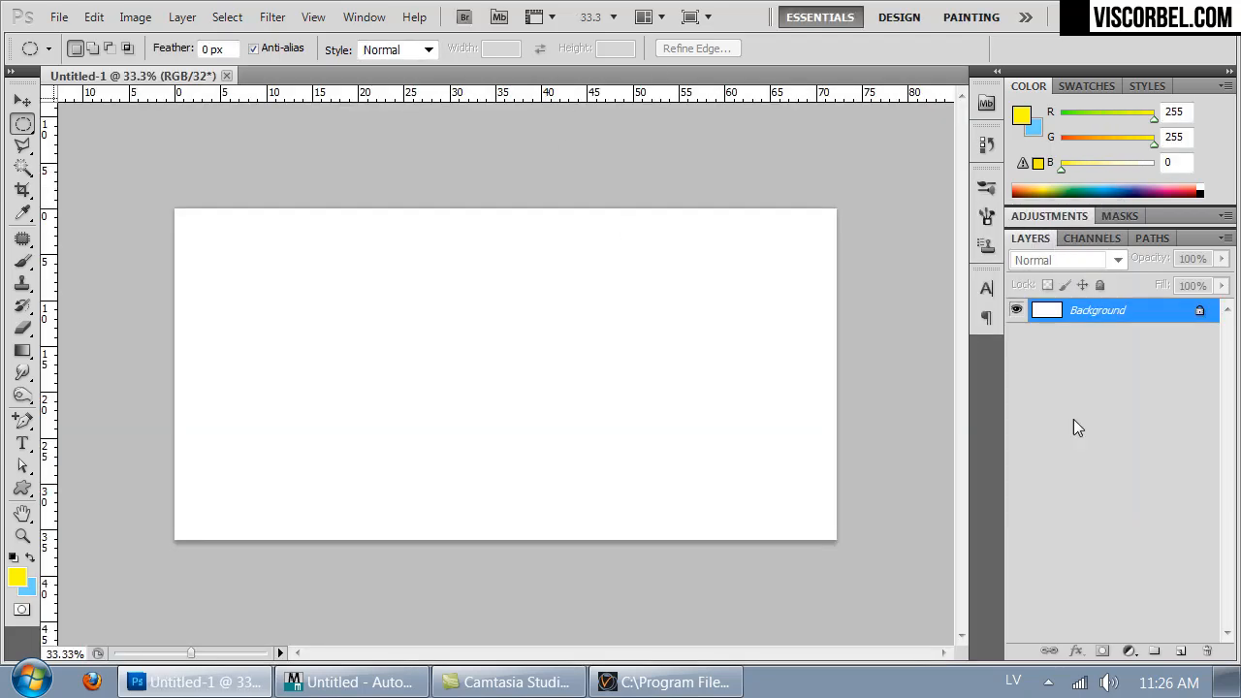
# - Add a new layer and draw a rectangular selection across the bottom quarter of the canvas
pyautogui.click(1179, 651)
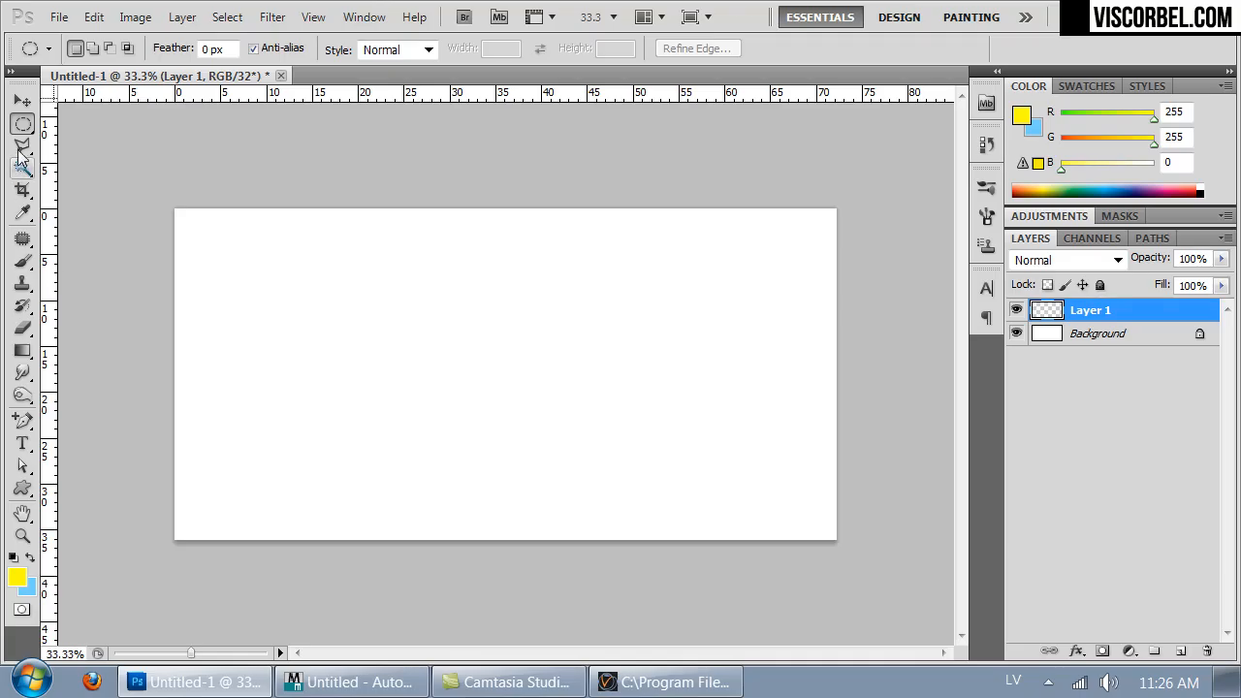
pyautogui.rightClick(32, 126)
pyautogui.click(135, 122)
pyautogui.moveTo(889, 604); pyautogui.dragTo(111, 457)
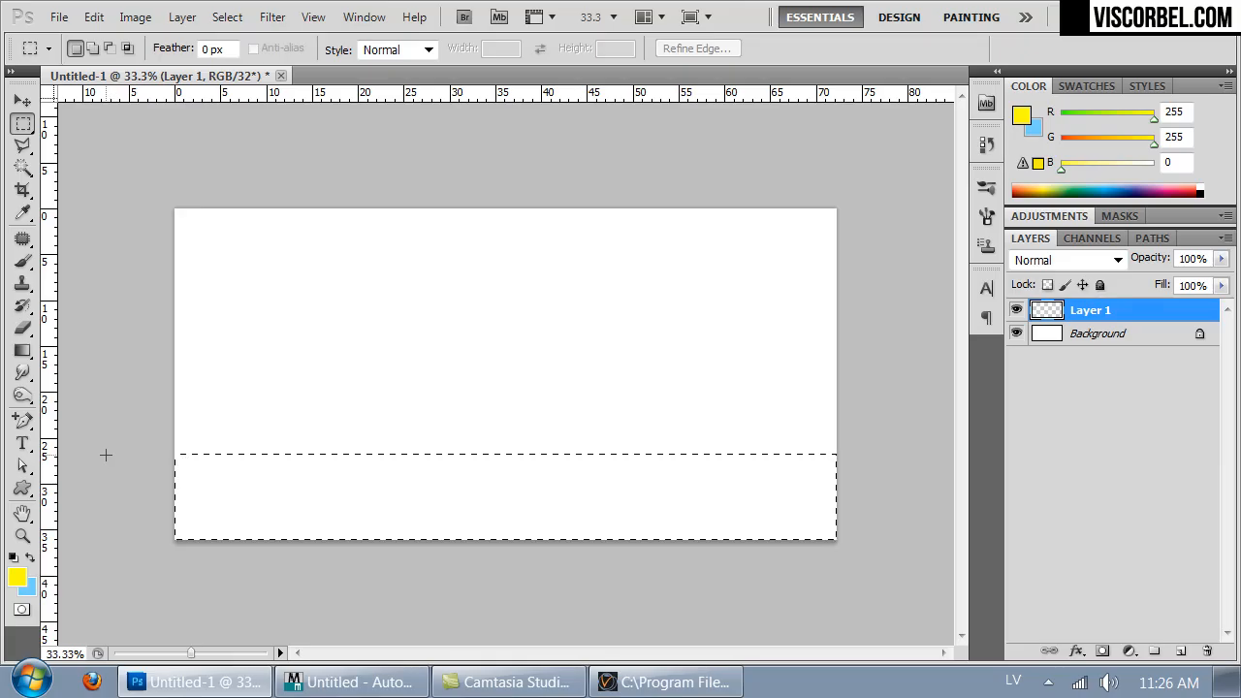
# - Fill the bottom selection with a vertical grey-to-black gradient using the Gradient Tool
pyautogui.click(26, 349)
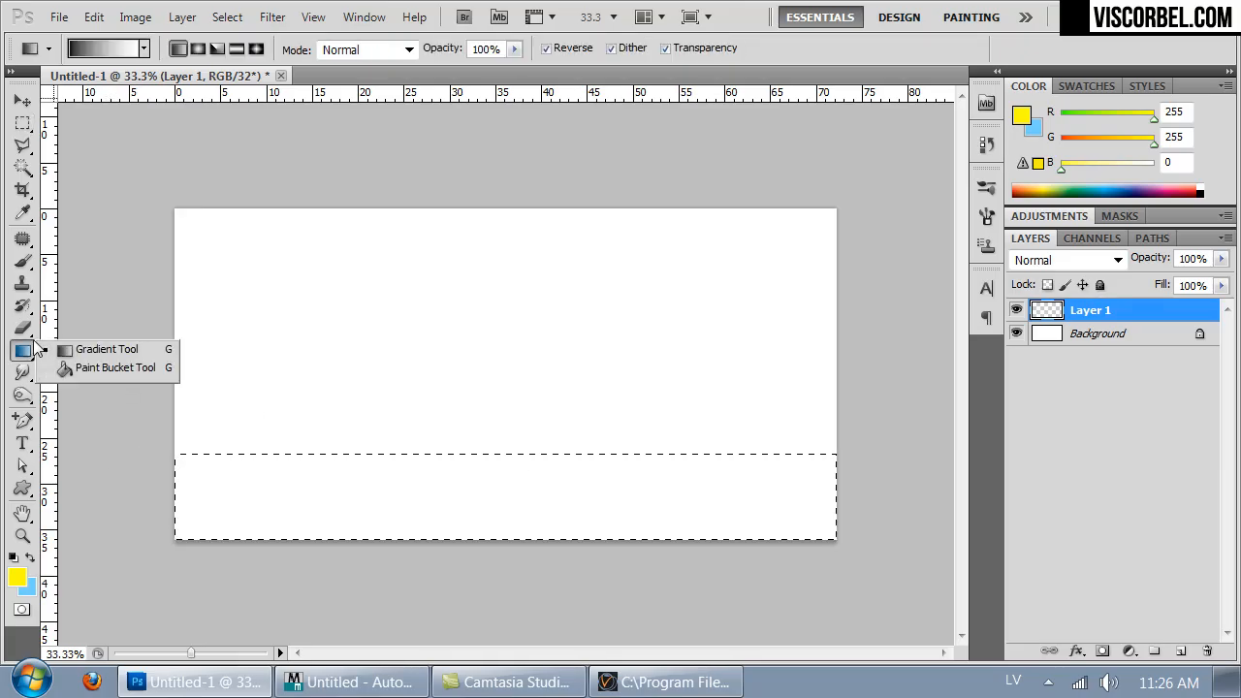
pyautogui.click(62, 351)
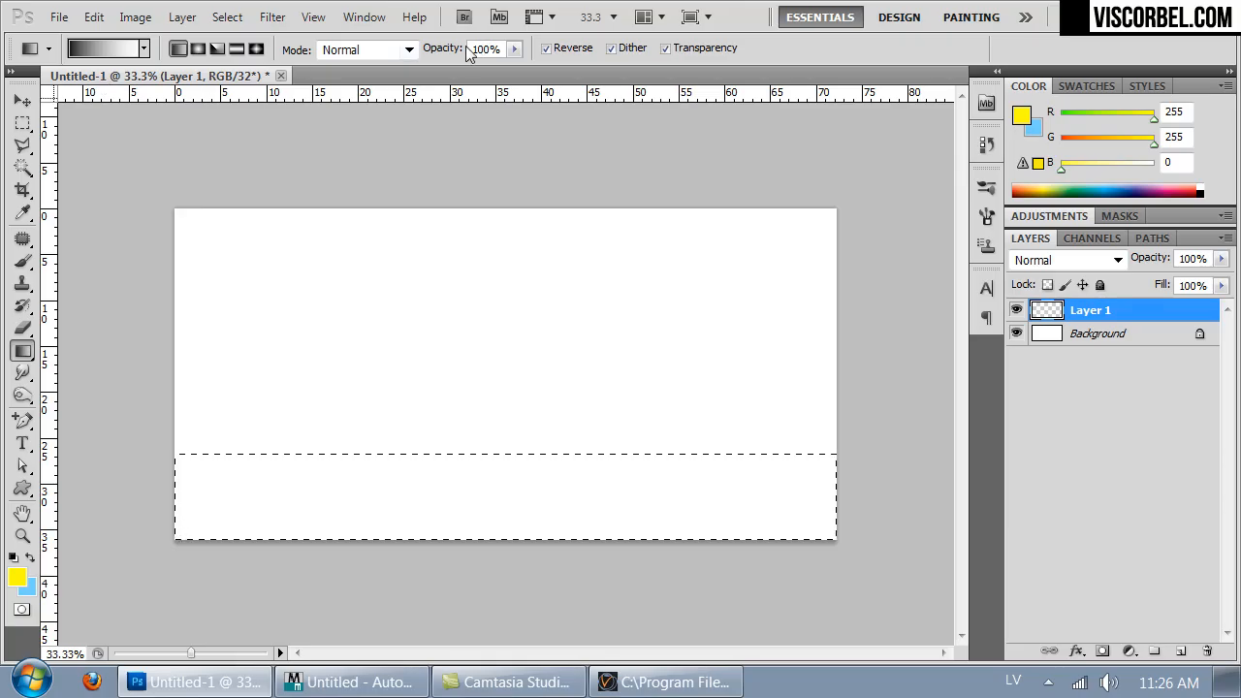
pyautogui.moveTo(502, 453)
pyautogui.keyDown('shift'); pyautogui.mouseDown()
pyautogui.moveTo(512, 561)
pyautogui.moveTo(504, 448)
pyautogui.mouseUp(); pyautogui.keyUp('shift')
pyautogui.keyDown('shift'); pyautogui.moveTo(476, 300); pyautogui.dragTo(510, 584); pyautogui.keyUp('shift')
pyautogui.keyDown('shift'); pyautogui.moveTo(496, 349); pyautogui.dragTo(483, 533); pyautogui.keyUp('shift')
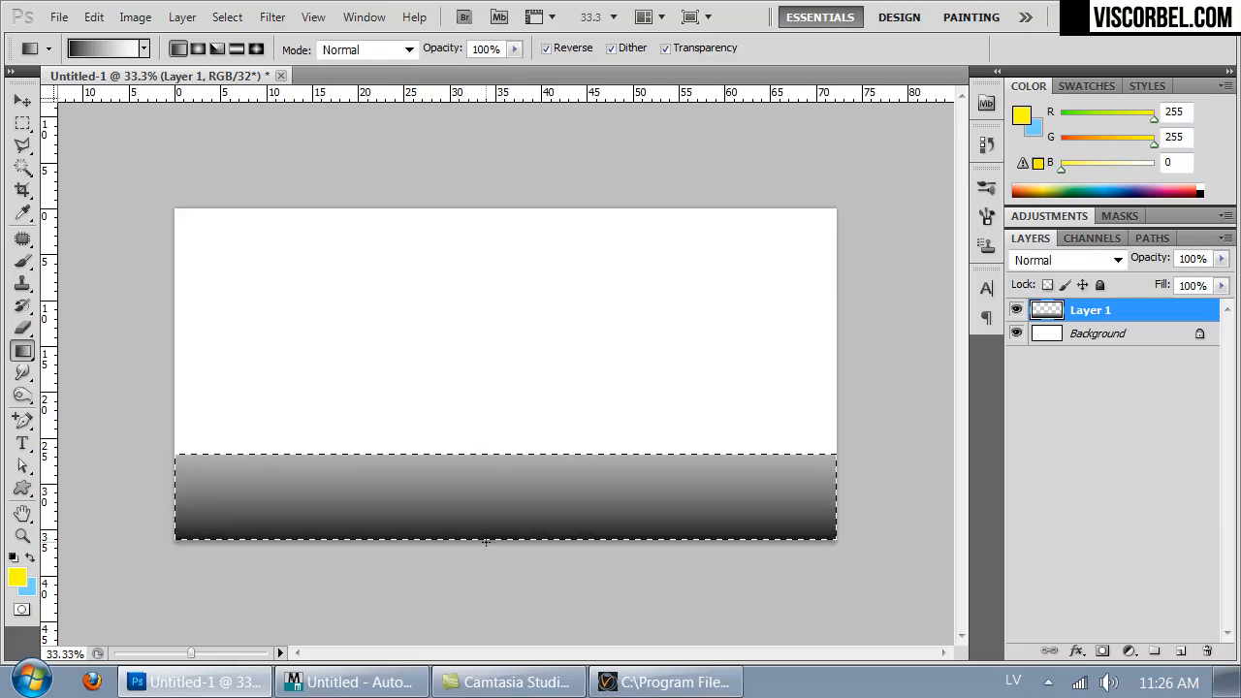
# - Deselect and darken the bottom strip with a Hue/Saturation lightness adjustment
pyautogui.hotkey('ctrl', 'd')
pyautogui.hotkey('ctrl', 'u')
pyautogui.moveTo(897, 405); pyautogui.dragTo(828, 415)
pyautogui.click(1088, 199)
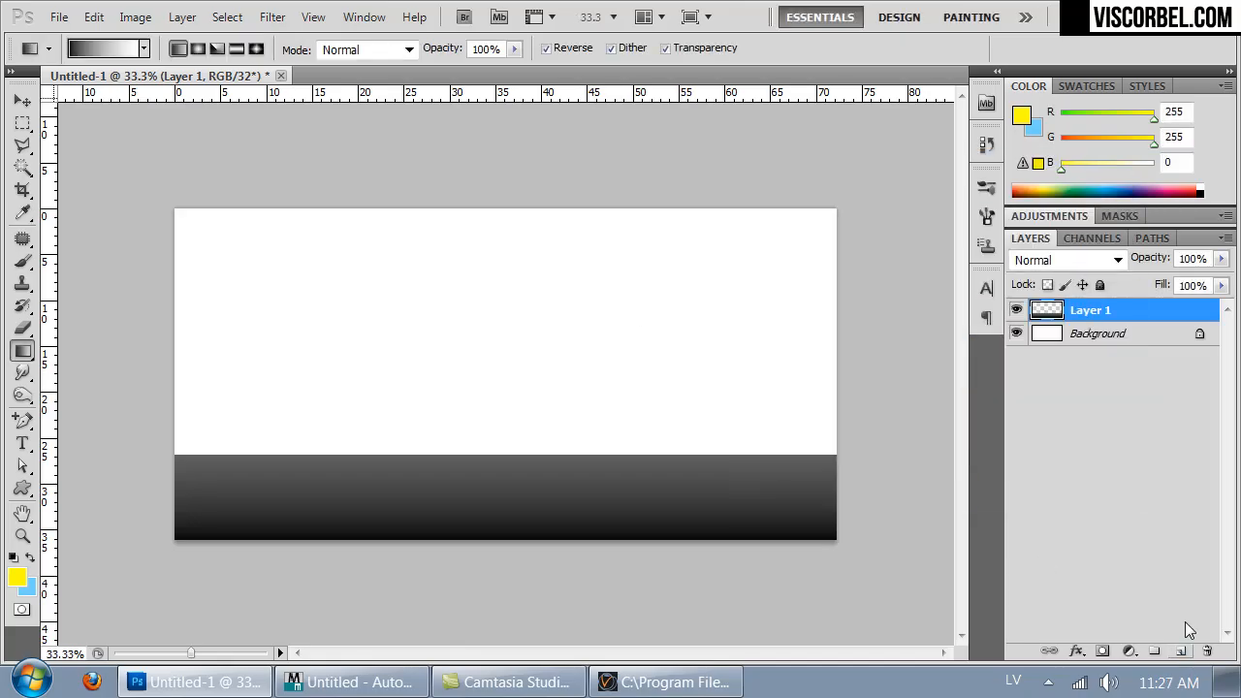
# - Select the Background layer and fill it with a vertical gradient, dark at the top and white at the horizon
pyautogui.click(1113, 338)
pyautogui.moveTo(397, 205); pyautogui.dragTo(407, 513)
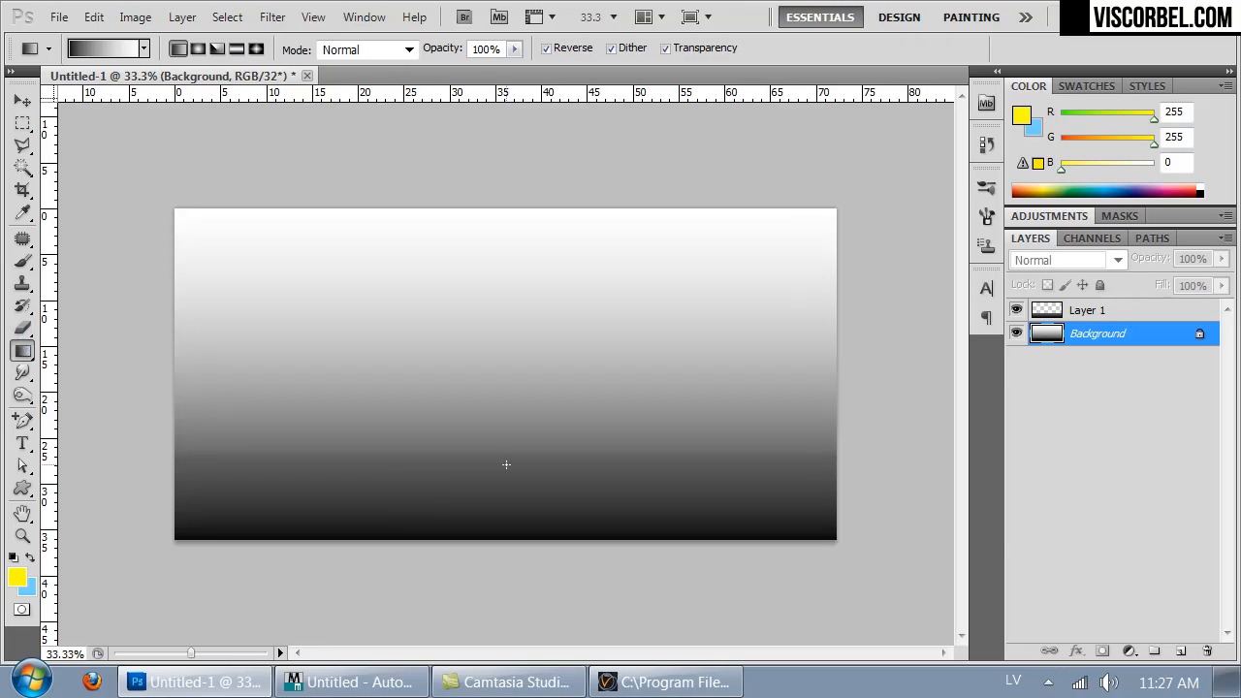
pyautogui.moveTo(509, 430); pyautogui.dragTo(502, 65)
pyautogui.moveTo(522, 454); pyautogui.dragTo(493, 224)
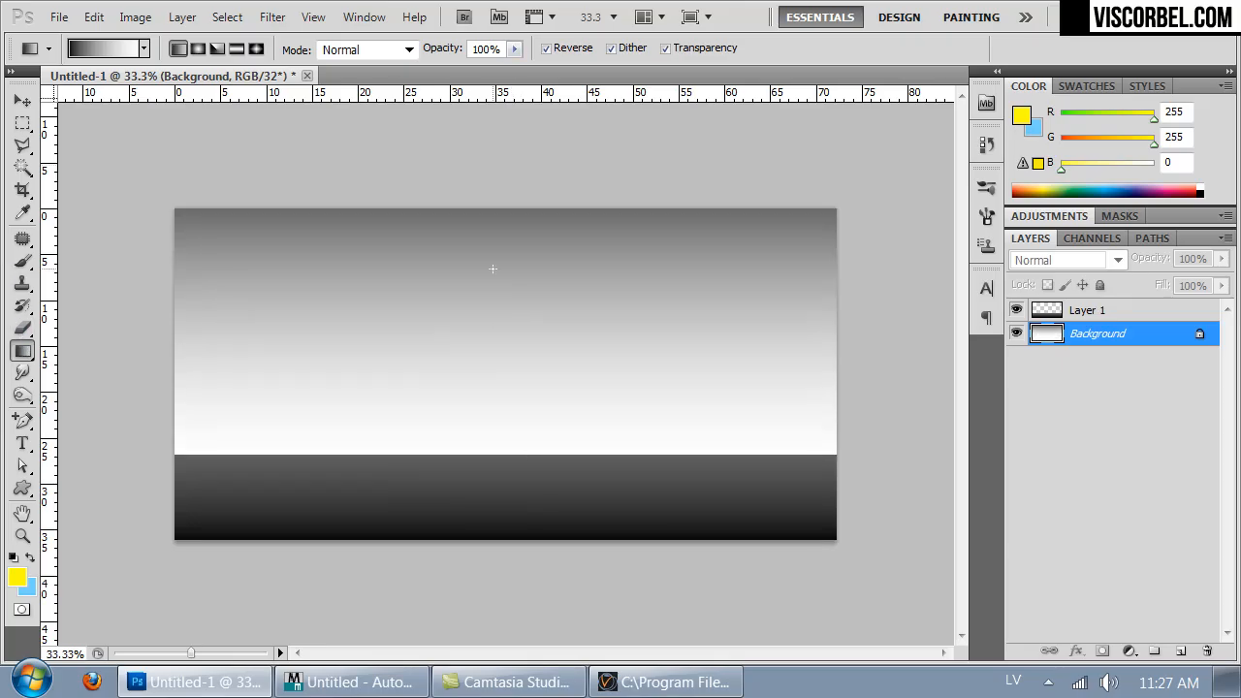
pyautogui.moveTo(497, 454); pyautogui.dragTo(492, 176)
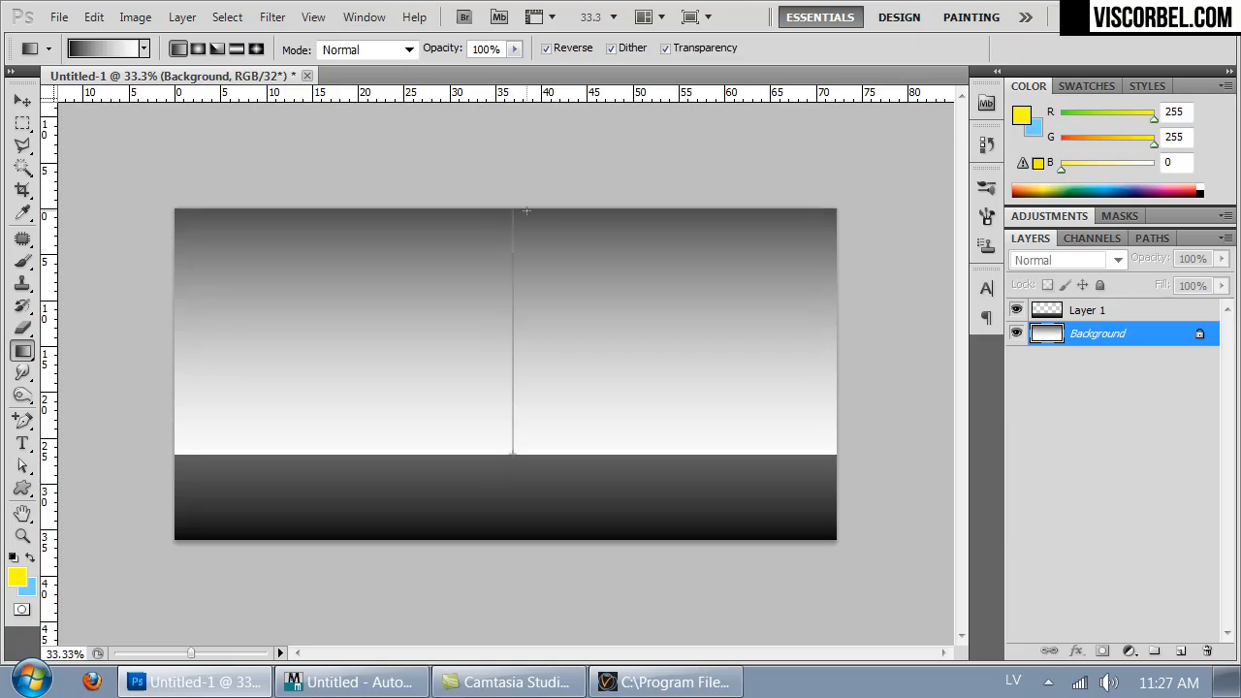
pyautogui.moveTo(527, 209); pyautogui.dragTo(527, 210)
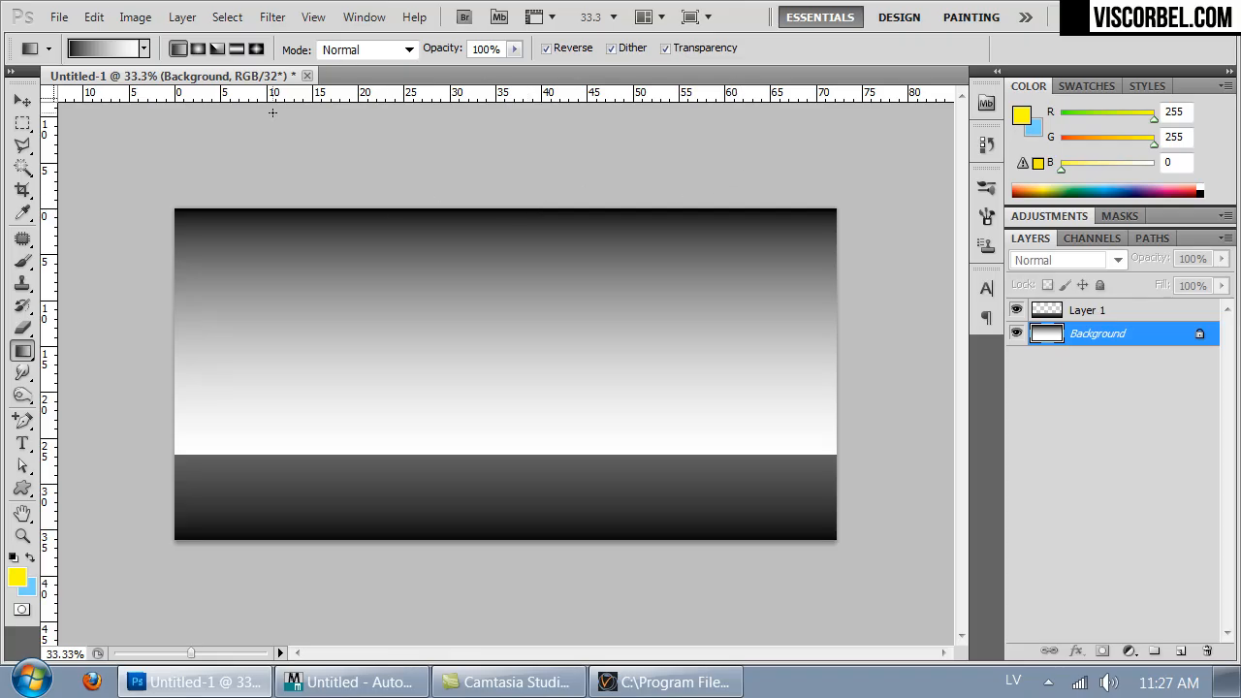
pyautogui.moveTo(503, 443); pyautogui.dragTo(511, 250)
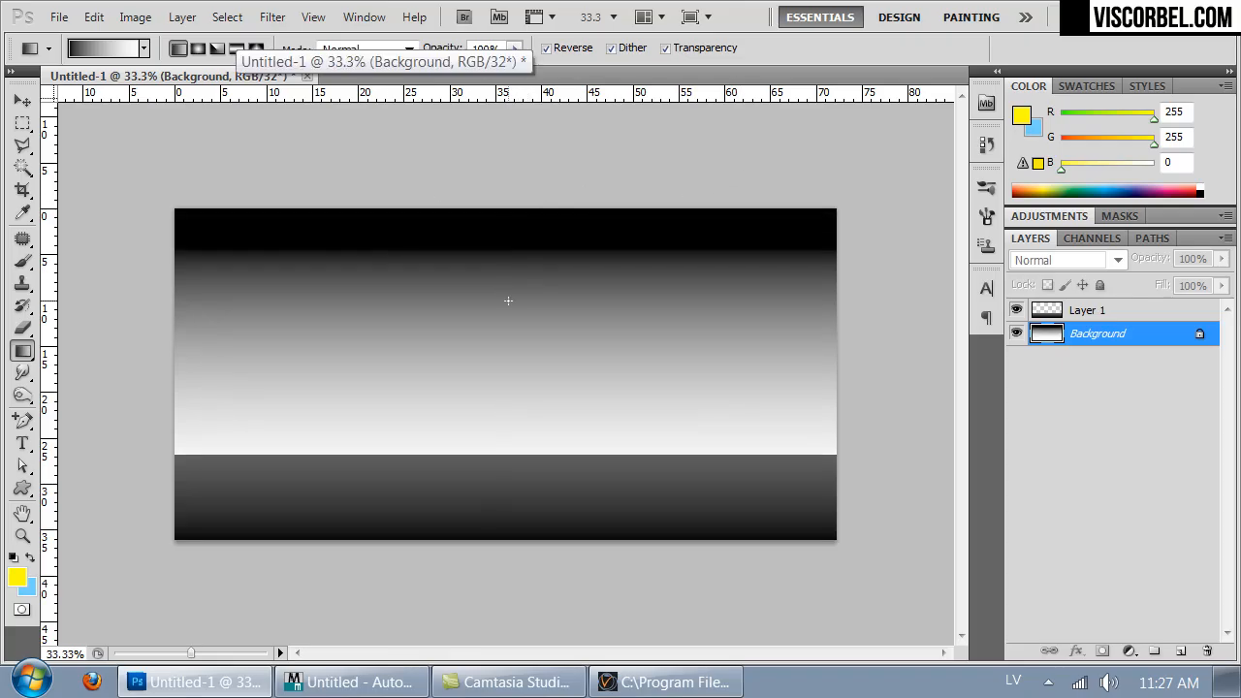
# - Apply a Gaussian Blur to the Background gradient
pyautogui.click(272, 17)
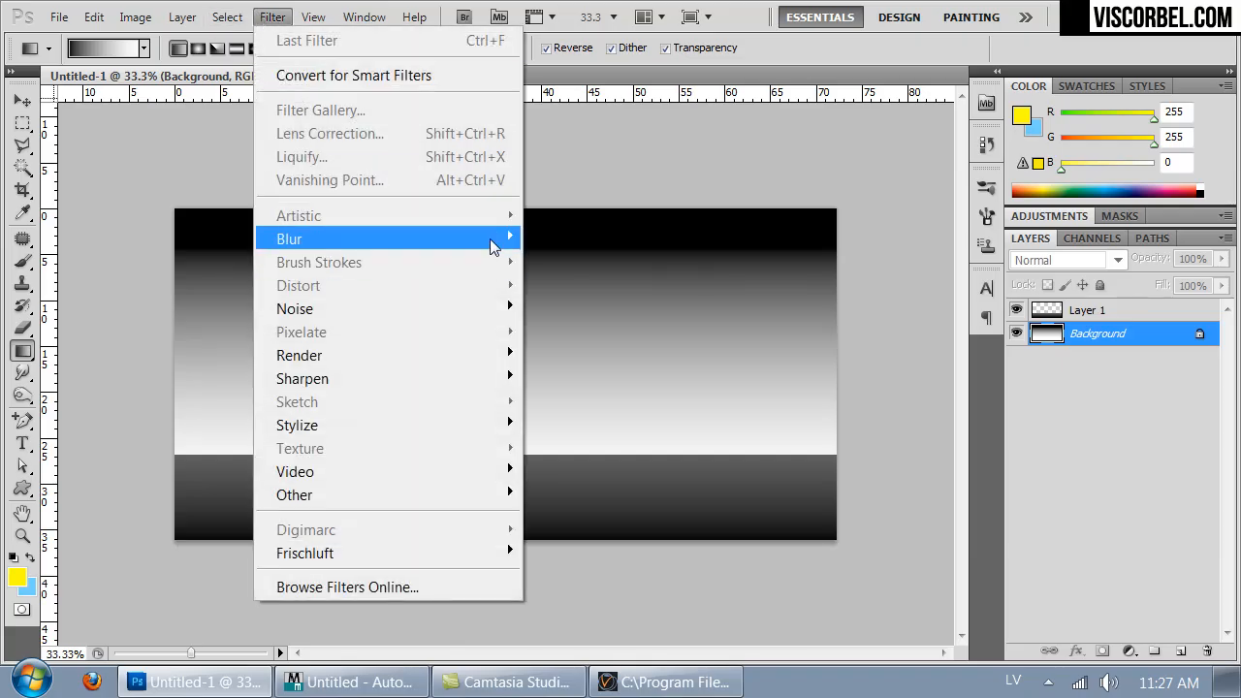
pyautogui.moveTo(465, 236)
pyautogui.click(203, 330)
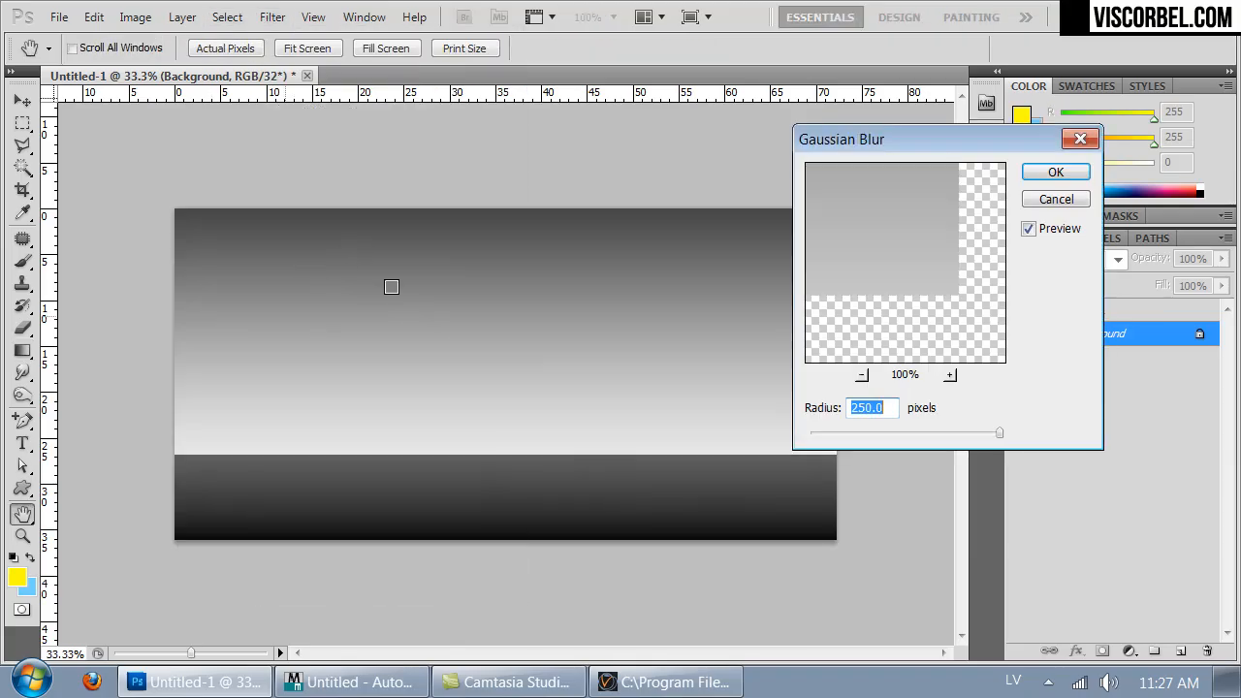
pyautogui.moveTo(998, 432); pyautogui.dragTo(942, 432)
pyautogui.click(1053, 174)
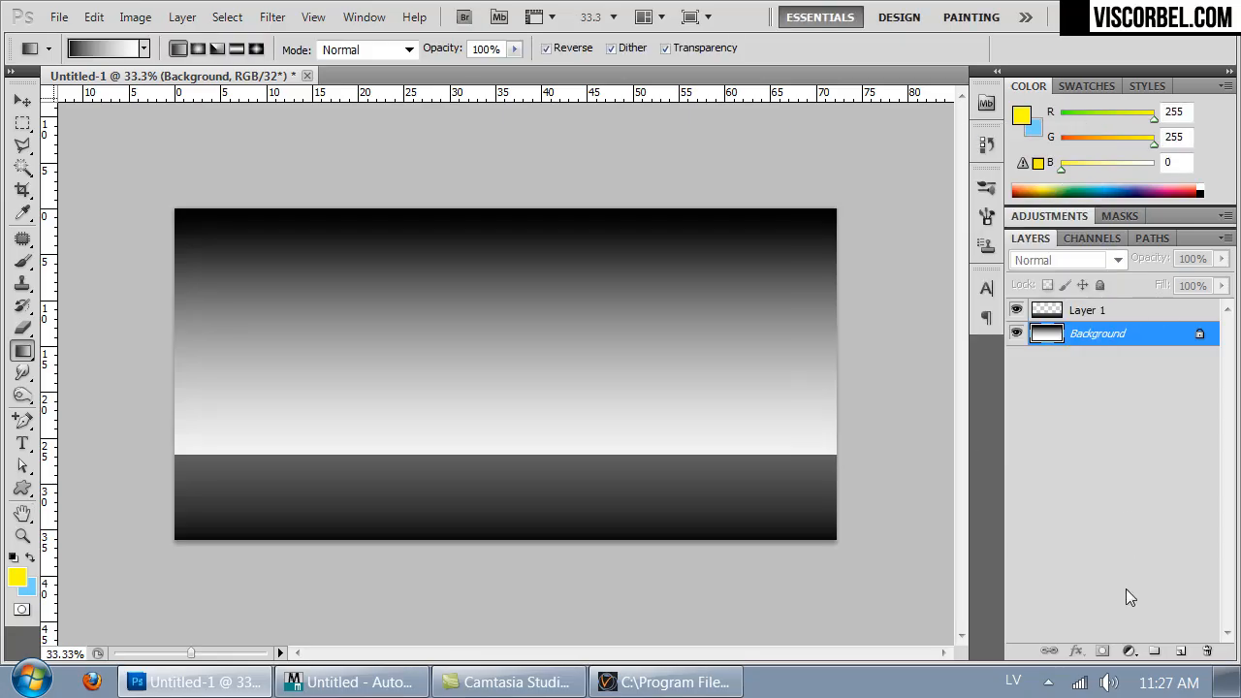
# - Add a new layer above Background and set the foreground color to pure white with boosted HDR intensity
pyautogui.click(1178, 651)
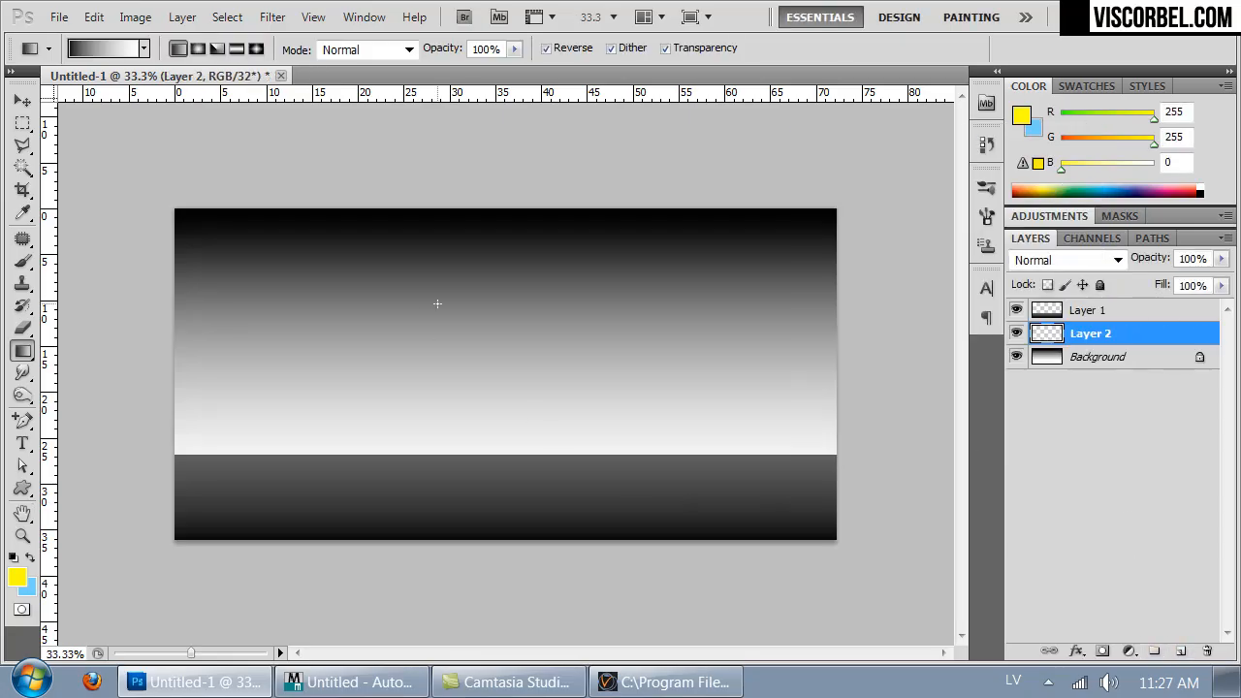
pyautogui.click(22, 260)
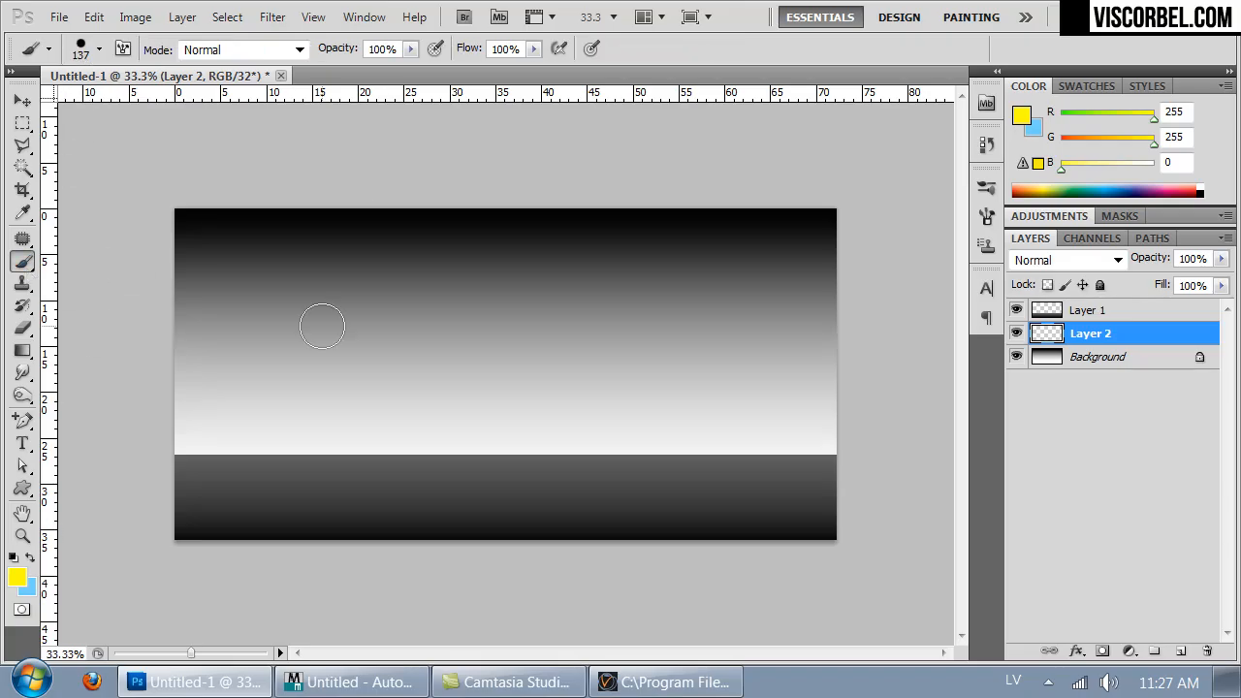
pyautogui.click(16, 577)
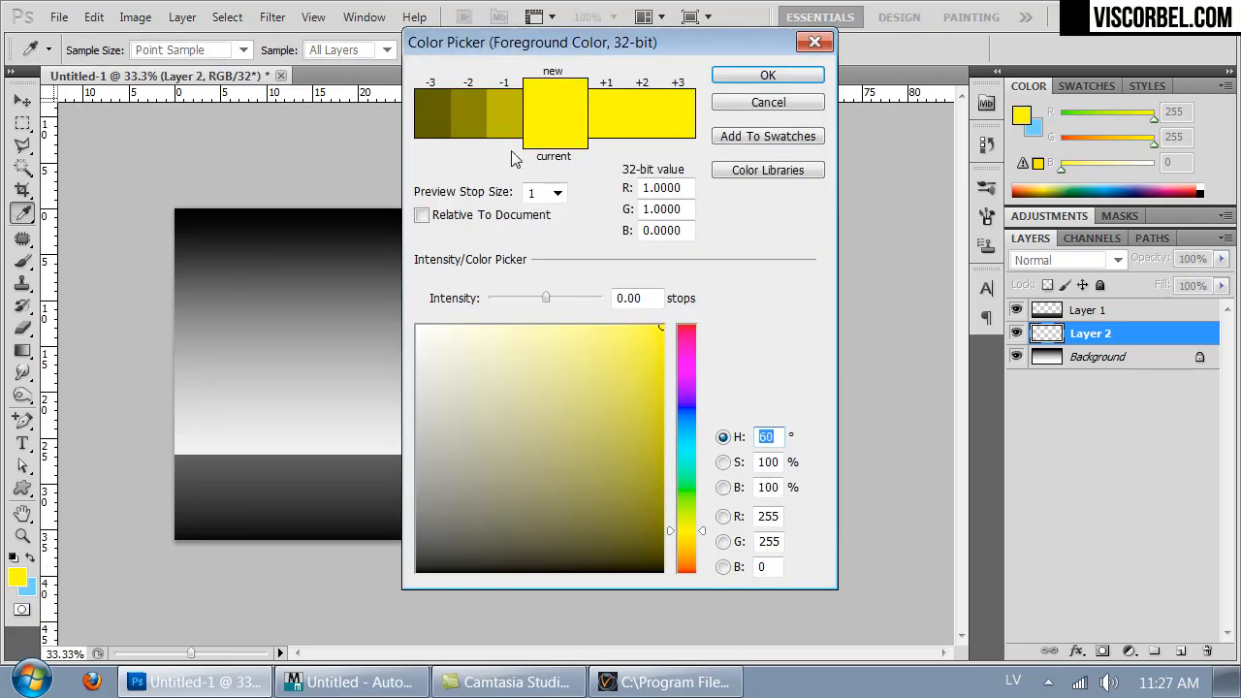
pyautogui.click(417, 327)
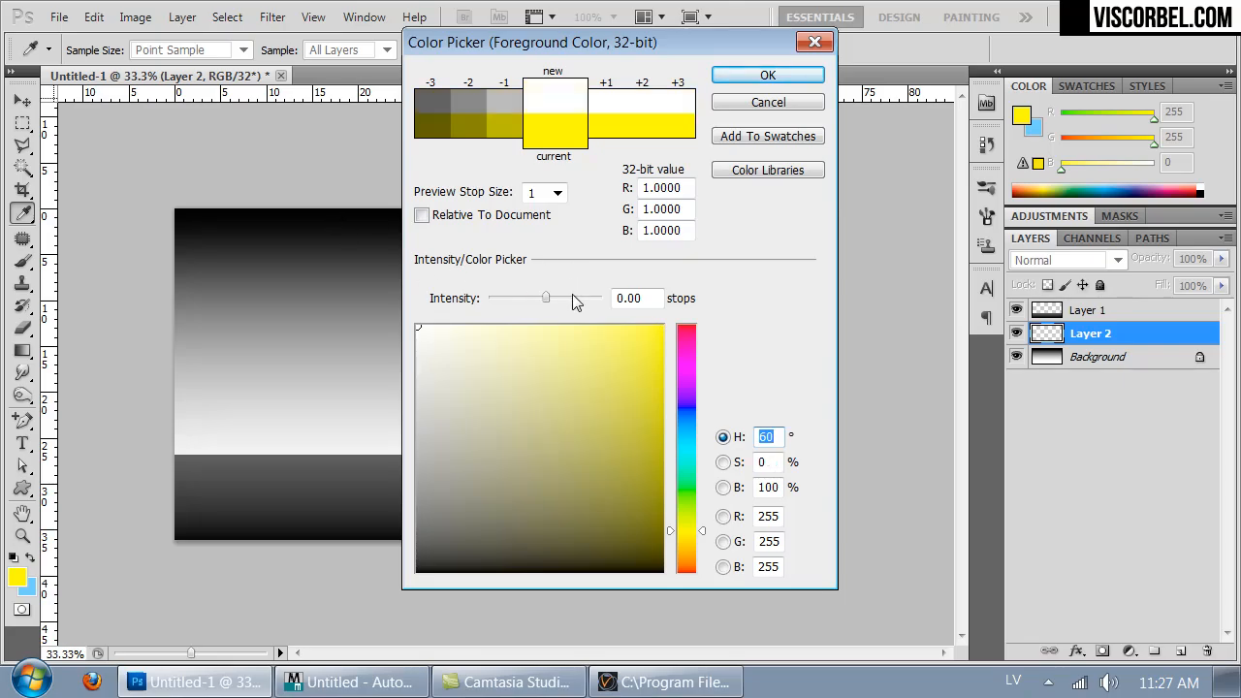
pyautogui.moveTo(571, 298); pyautogui.dragTo(610, 298)
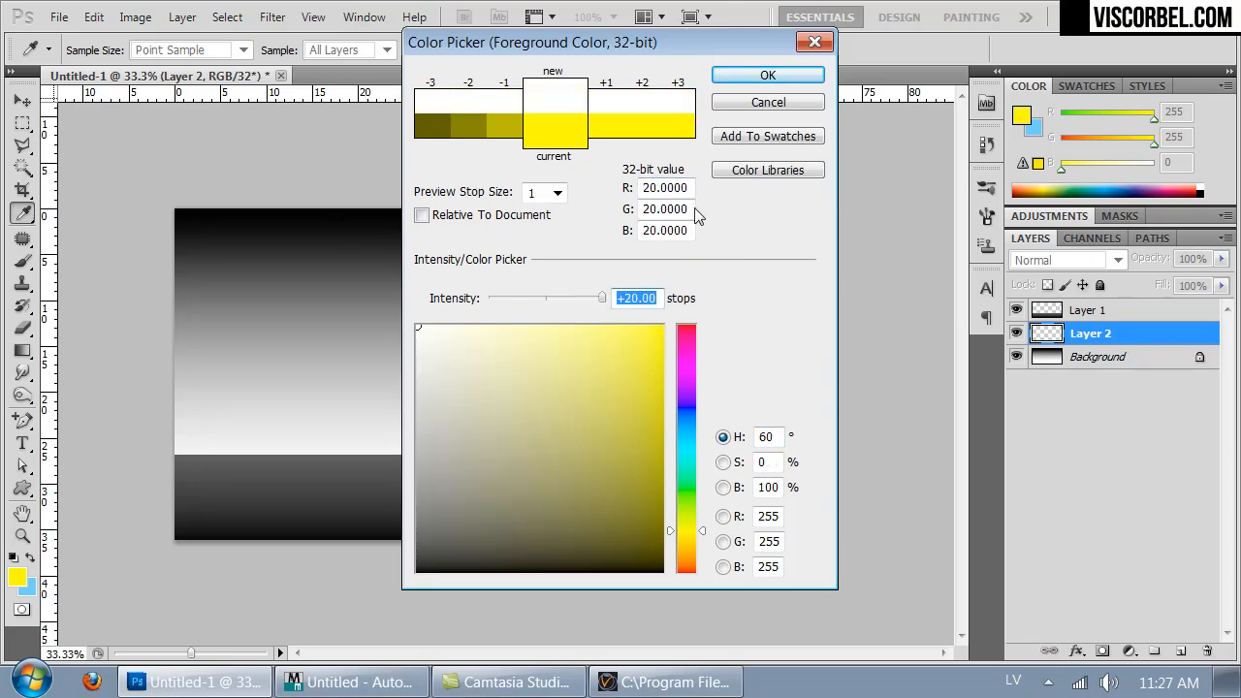
pyautogui.moveTo(585, 298)
pyautogui.mouseDown()
pyautogui.moveTo(560, 297)
pyautogui.moveTo(580, 294)
pyautogui.mouseUp()
pyautogui.click(767, 75)
# - Paint a 201 px white disc on the new layer, centred on the horizon line, with the Brush tool
pyautogui.press('b')
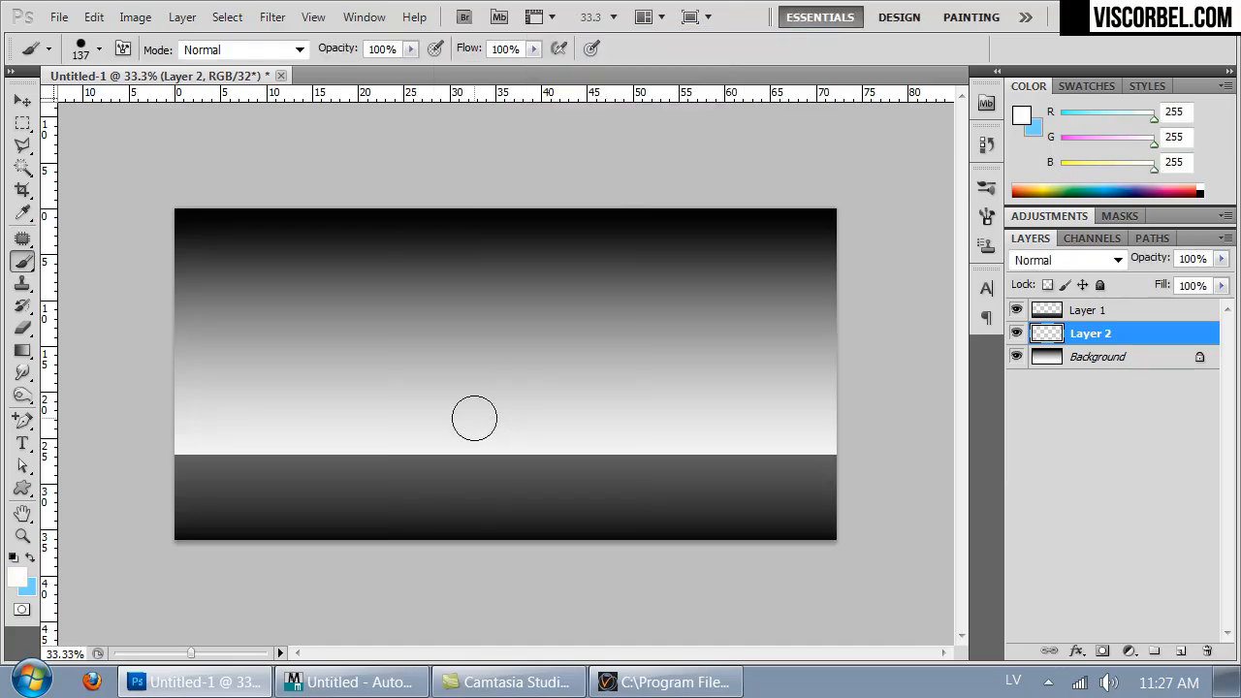
pyautogui.rightClick(493, 437)
pyautogui.moveTo(632, 454); pyautogui.dragTo(645, 453)
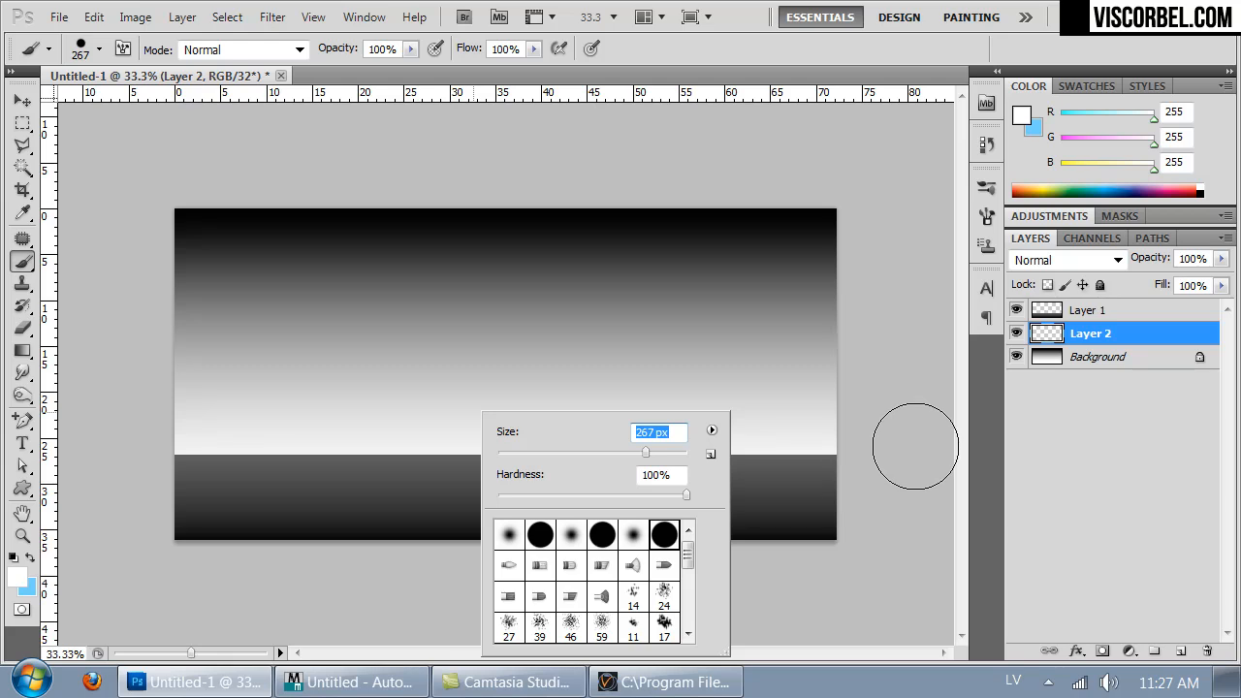
pyautogui.click(561, 128)
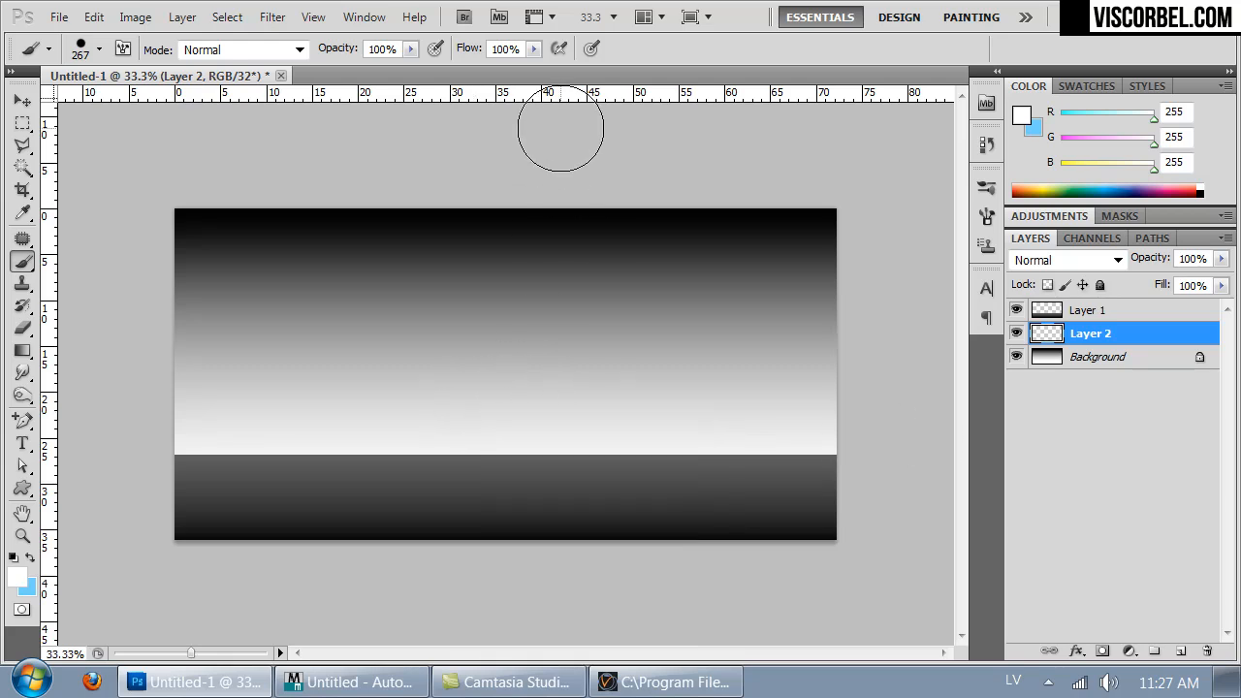
pyautogui.rightClick(515, 389)
pyautogui.click(650, 429)
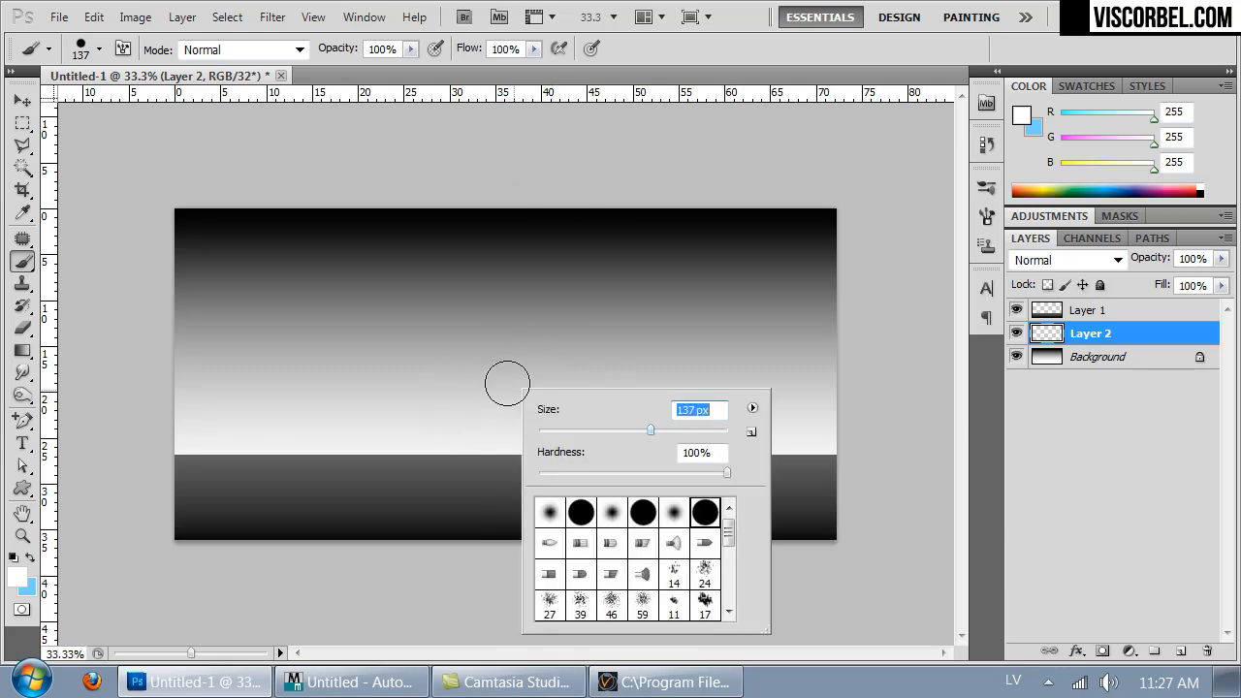
pyautogui.click(680, 430)
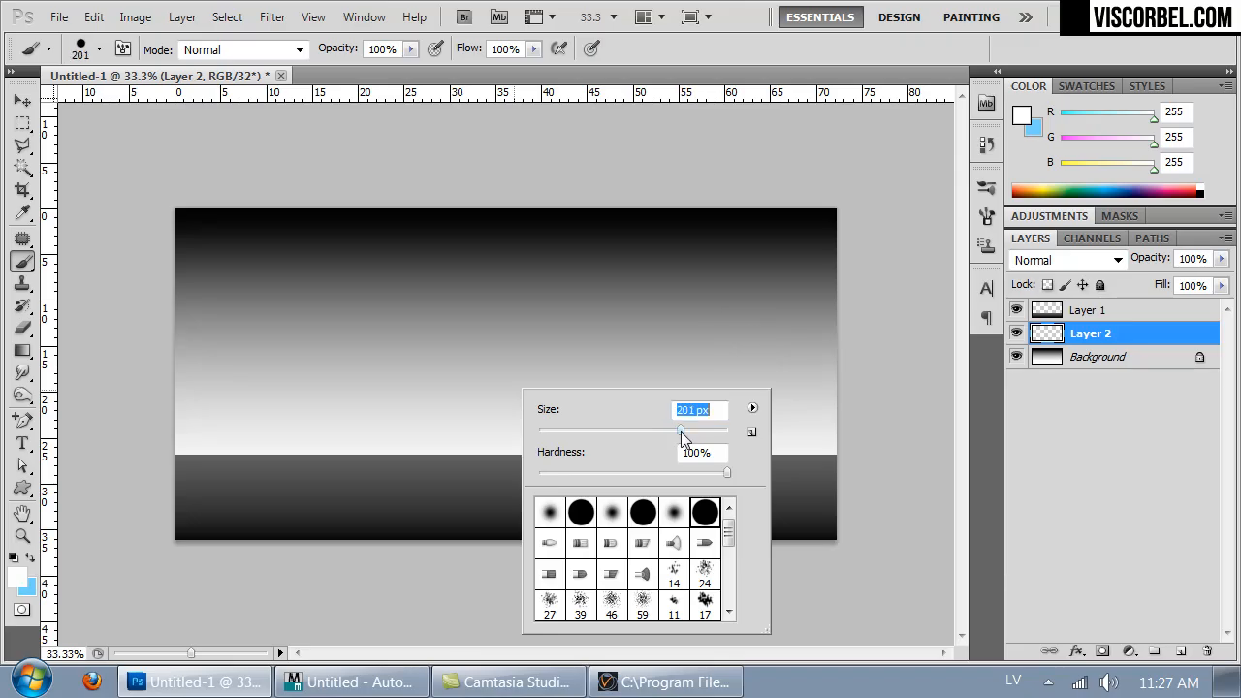
pyautogui.click(900, 354)
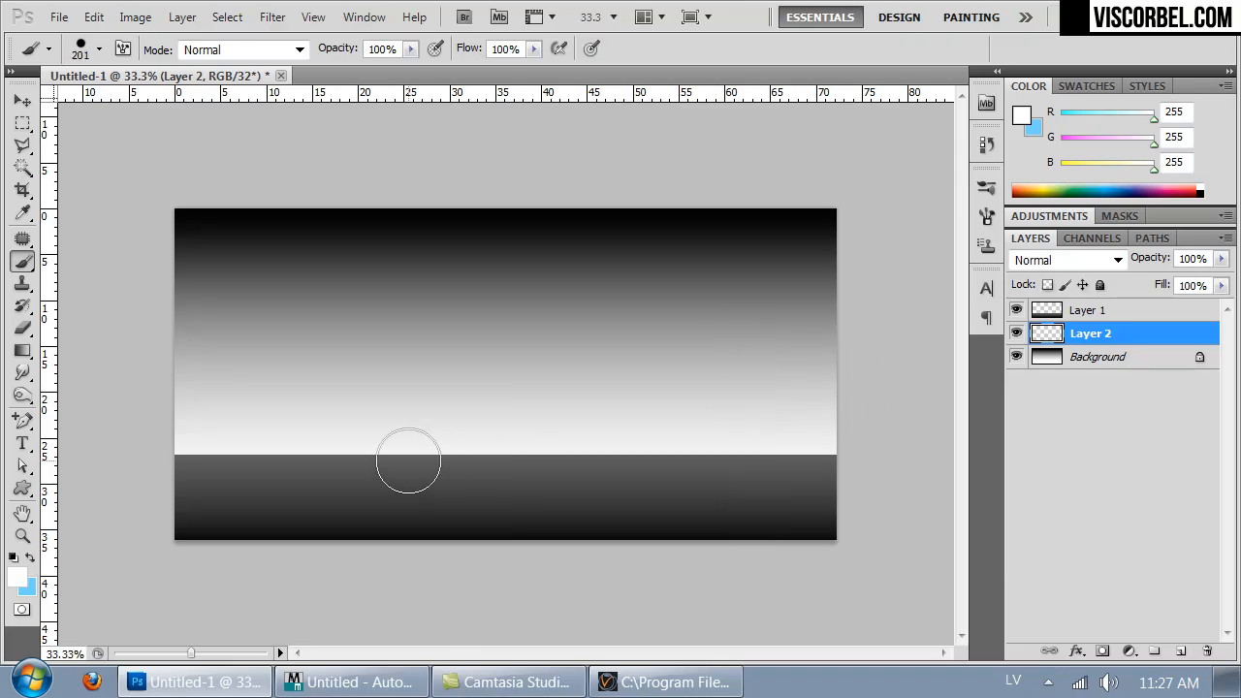
pyautogui.click(495, 429)
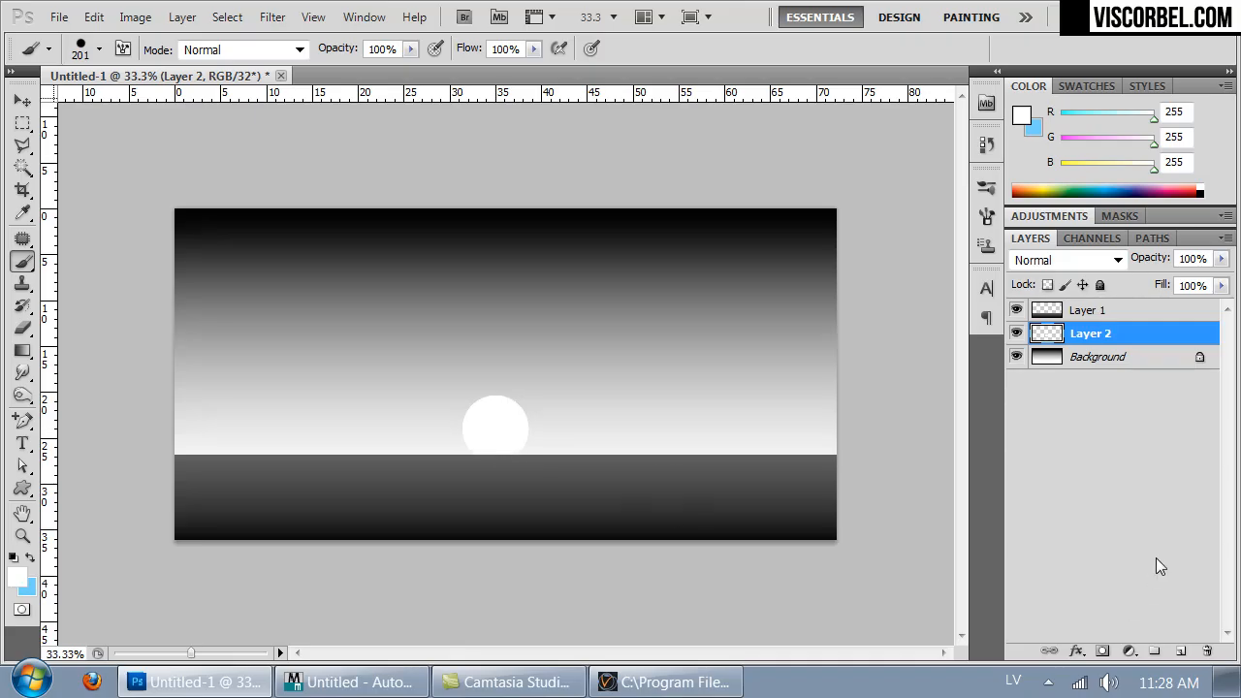
# - Lower the white's intensity to +1.99 stops and paint a 98 px white stroke along the horizon
pyautogui.rightClick(803, 469)
pyautogui.click(880, 453)
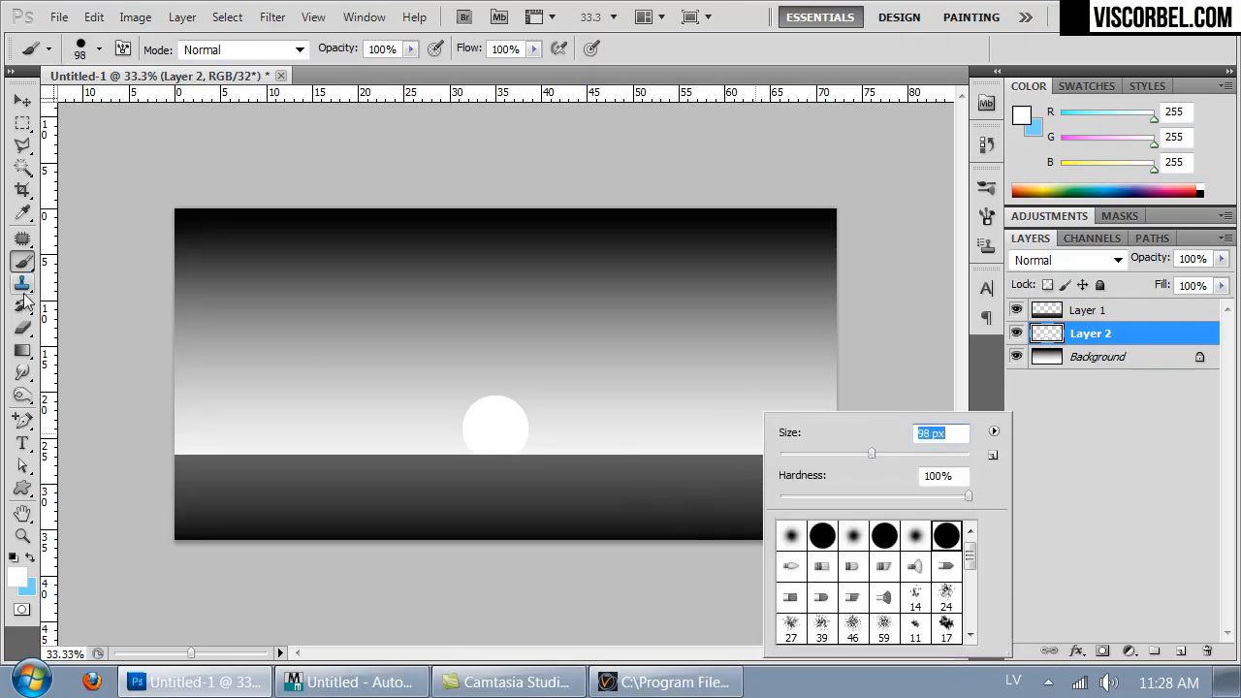
pyautogui.click(17, 575)
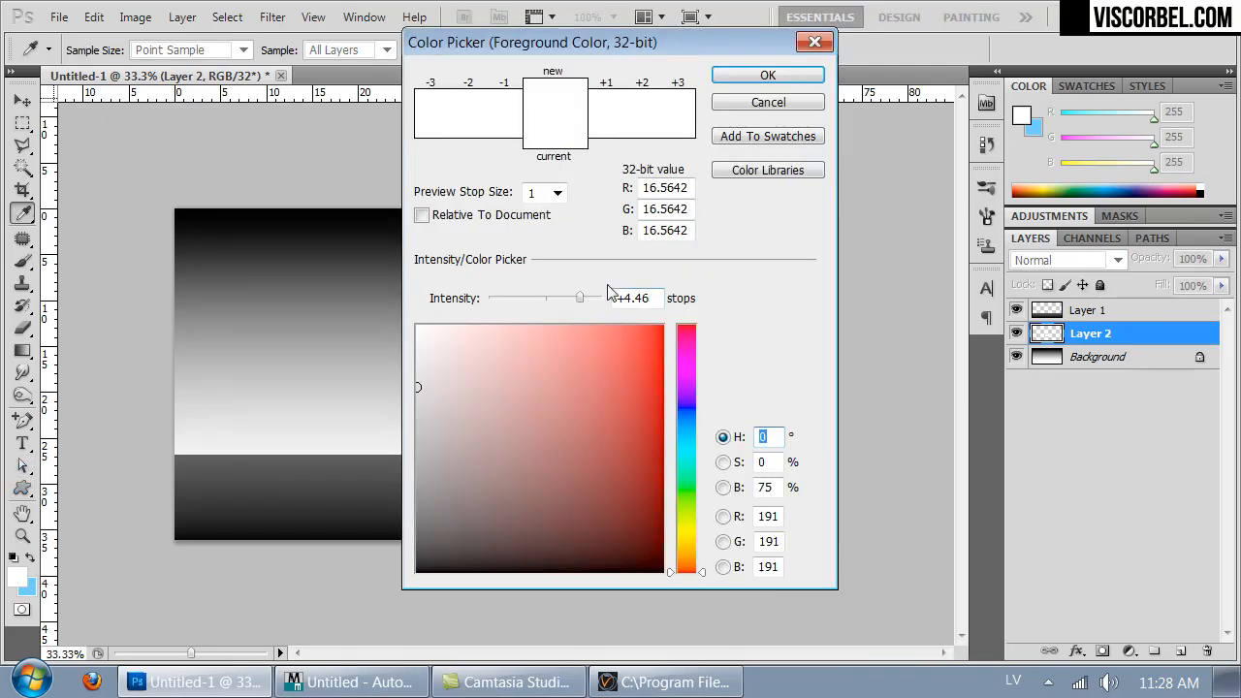
pyautogui.moveTo(585, 294); pyautogui.dragTo(562, 298)
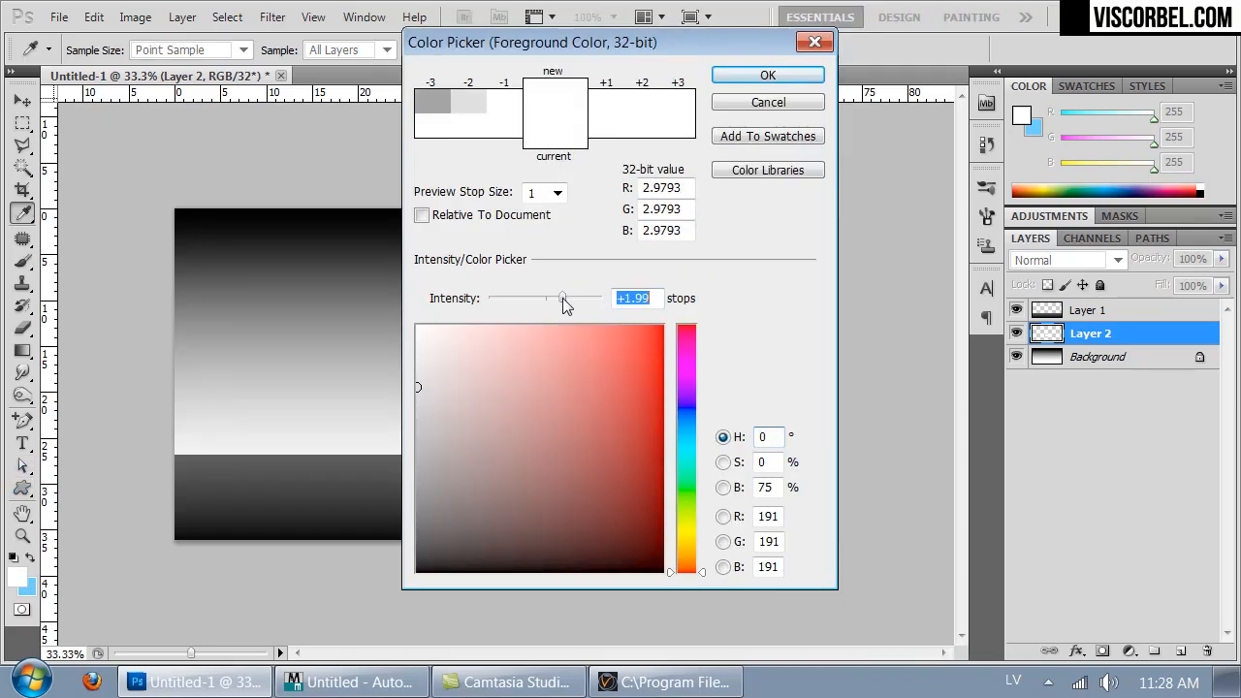
pyautogui.click(758, 75)
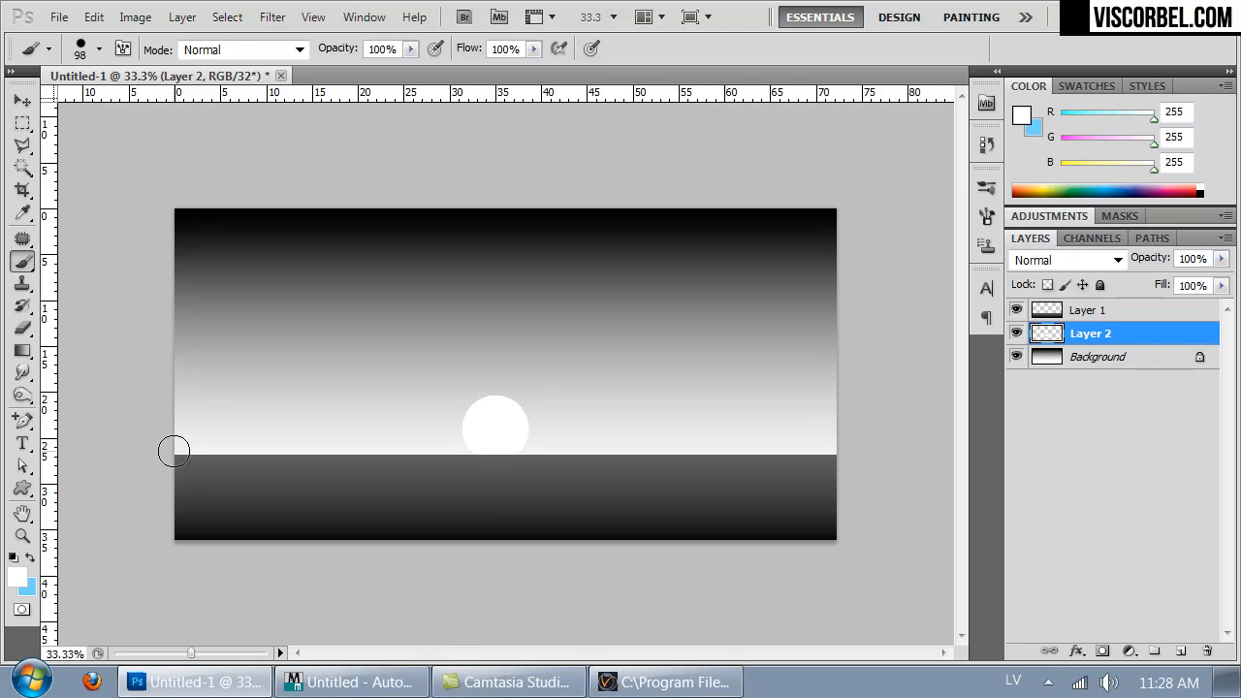
pyautogui.moveTo(178, 455); pyautogui.dragTo(1089, 462)
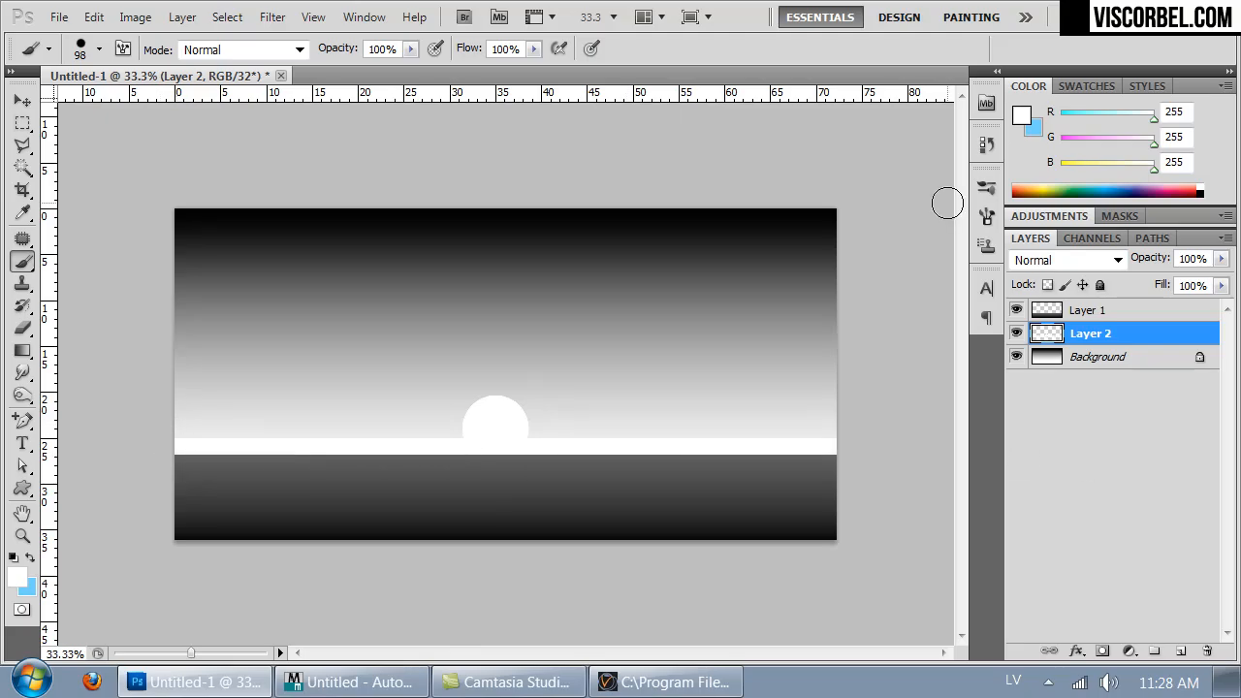
# - Apply a Gaussian Blur of radius 95.5 pixels to the painted layer
pyautogui.click(274, 18)
pyautogui.moveTo(422, 237)
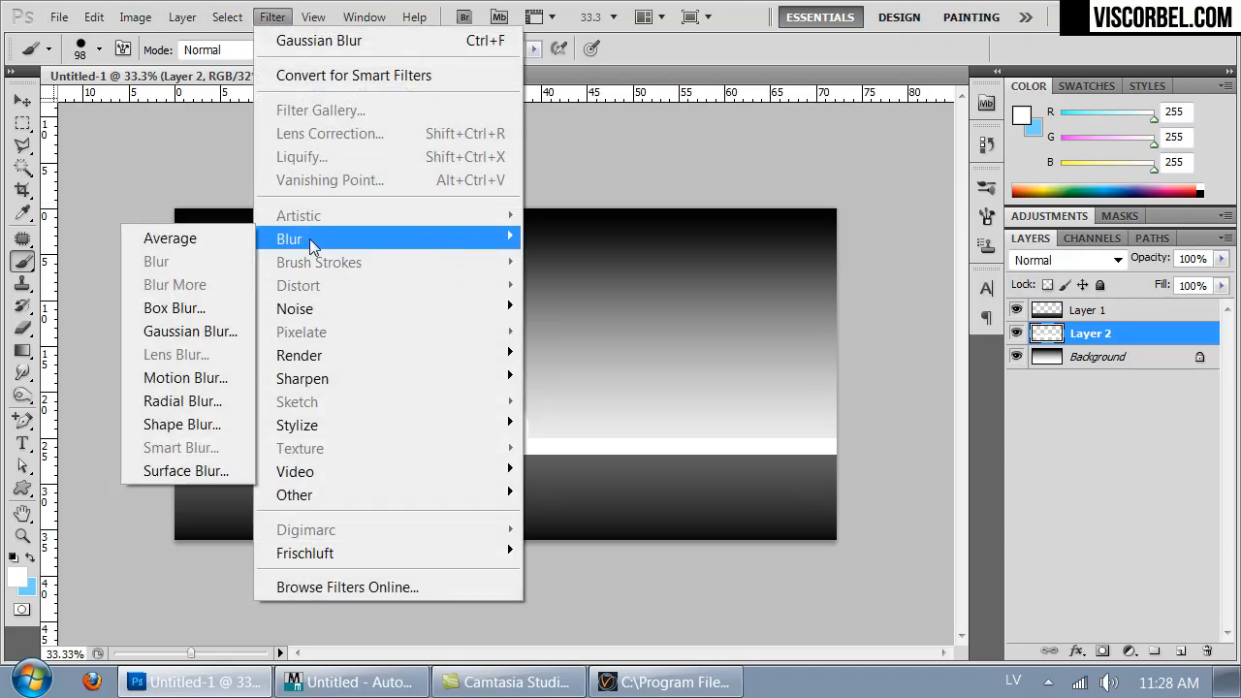
pyautogui.click(180, 331)
pyautogui.moveTo(941, 433); pyautogui.dragTo(975, 432)
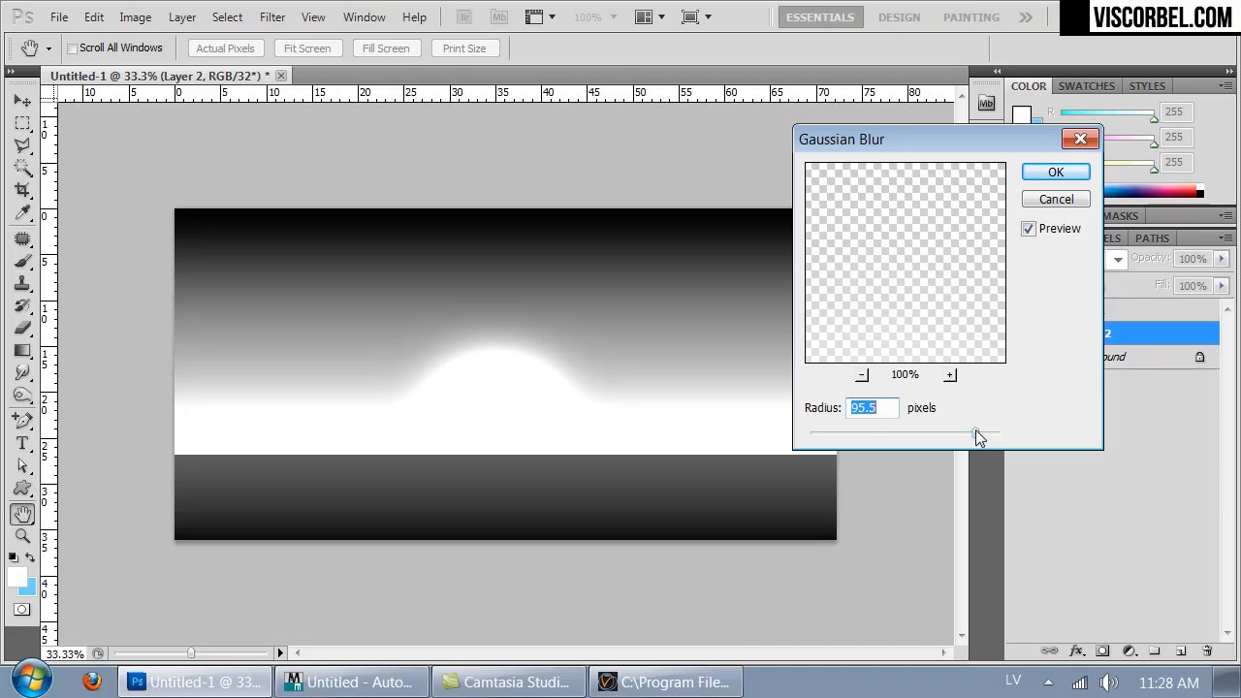
pyautogui.click(1054, 171)
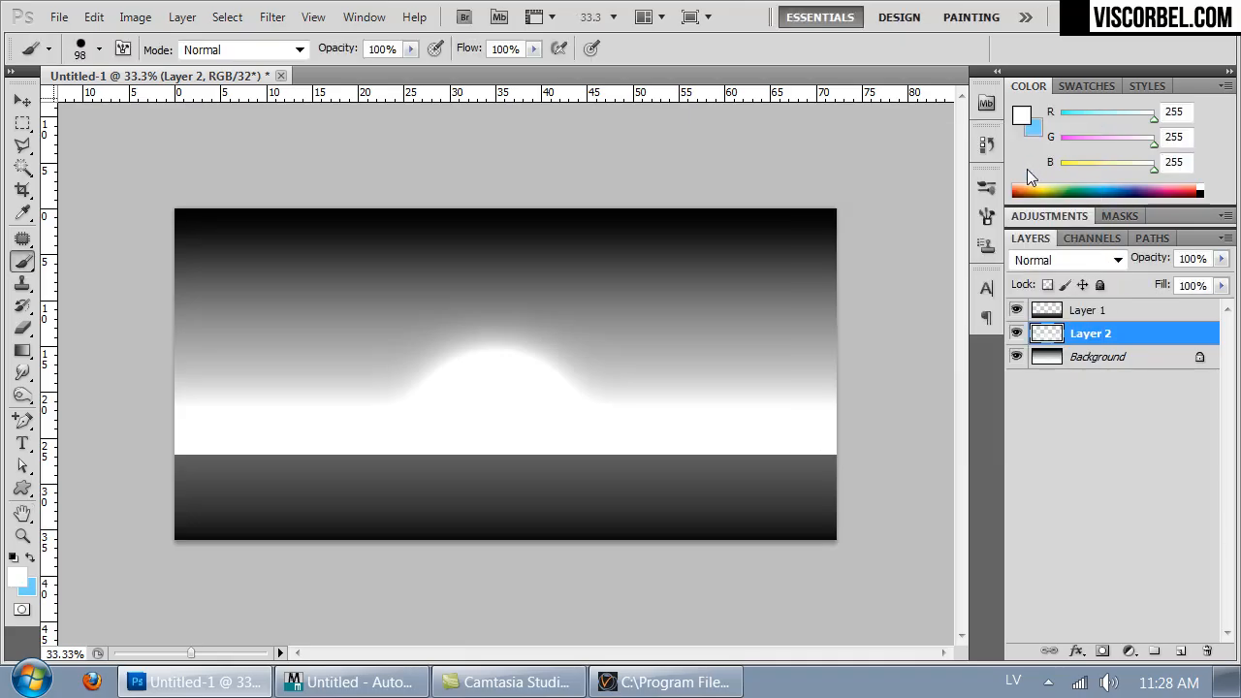
# - Apply Levels to the Background layer with the midtone input set to 1.63
pyautogui.click(1064, 310)
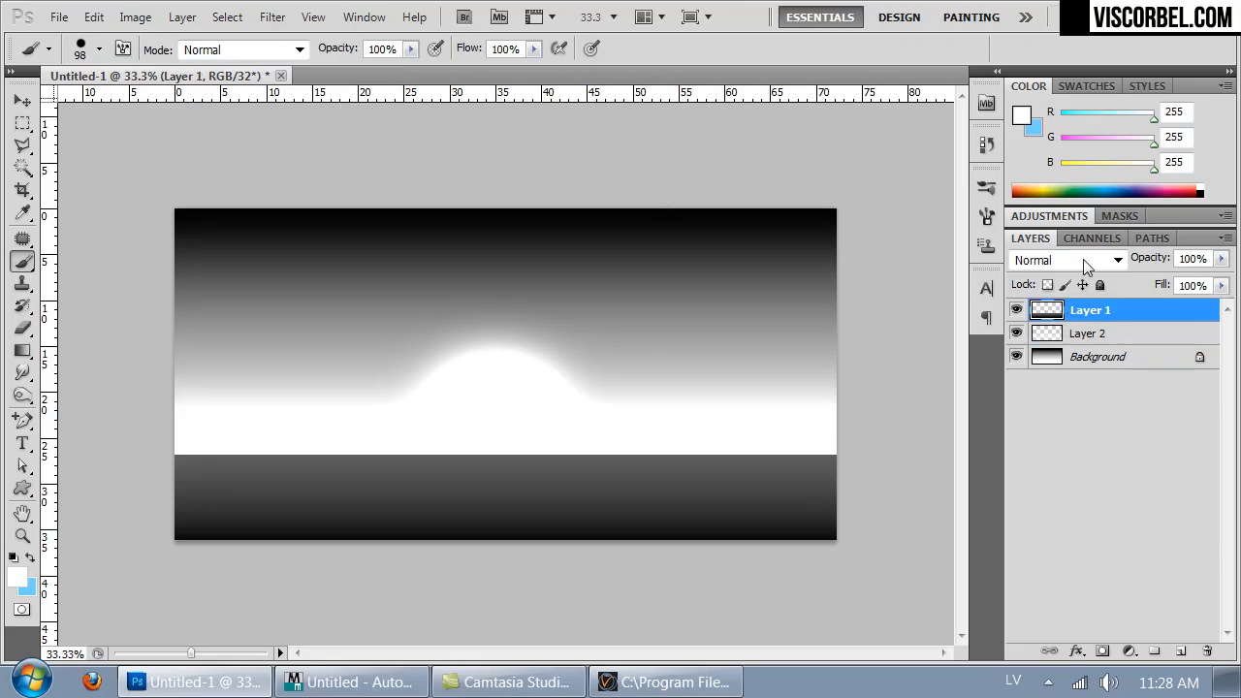
pyautogui.click(1082, 358)
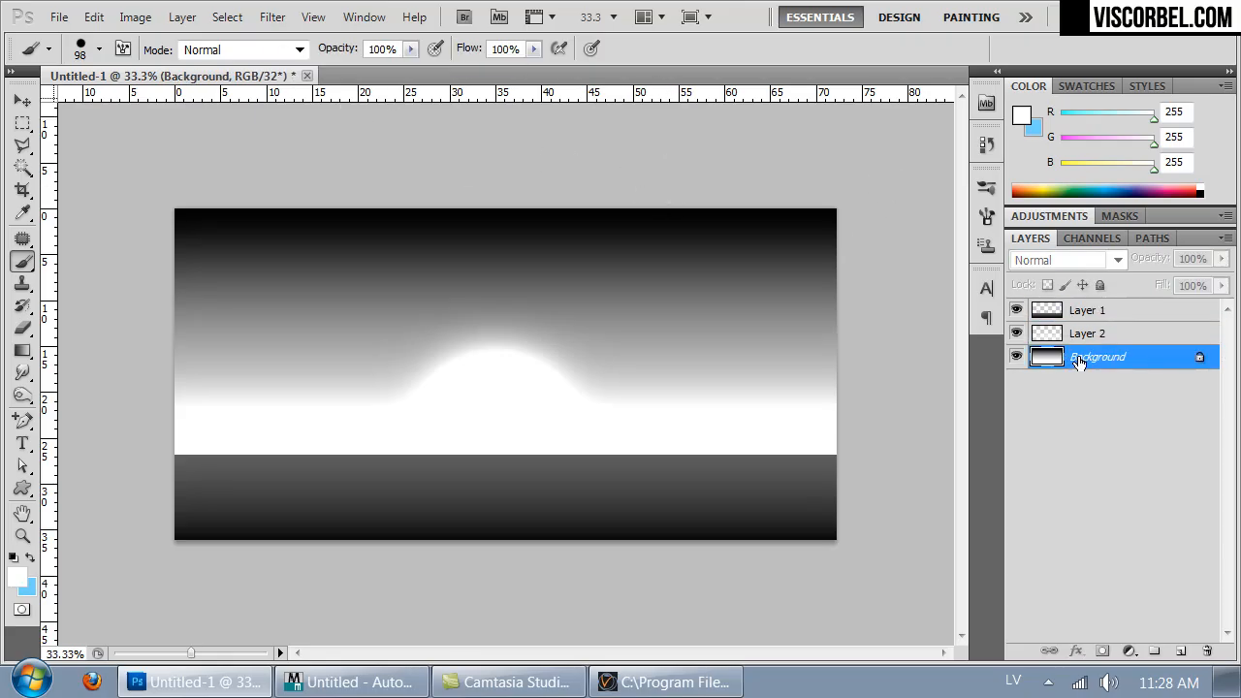
pyautogui.click(136, 17)
pyautogui.moveTo(179, 76)
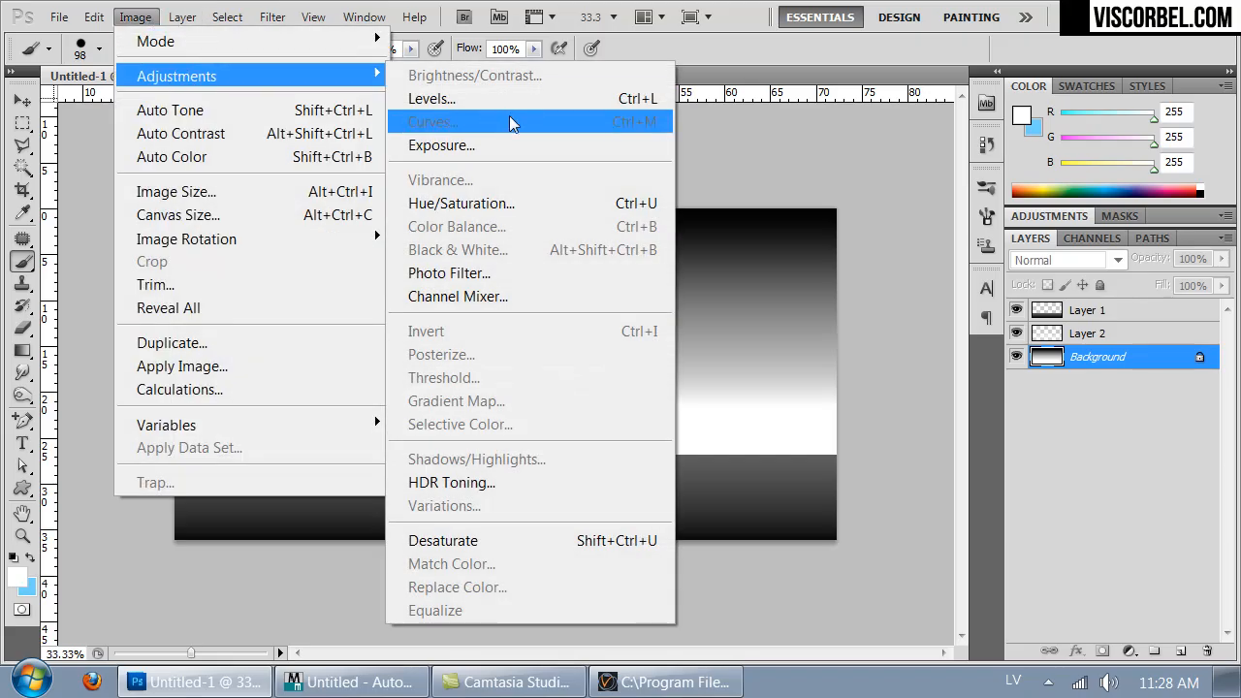
pyautogui.click(513, 94)
pyautogui.moveTo(632, 399); pyautogui.dragTo(591, 395)
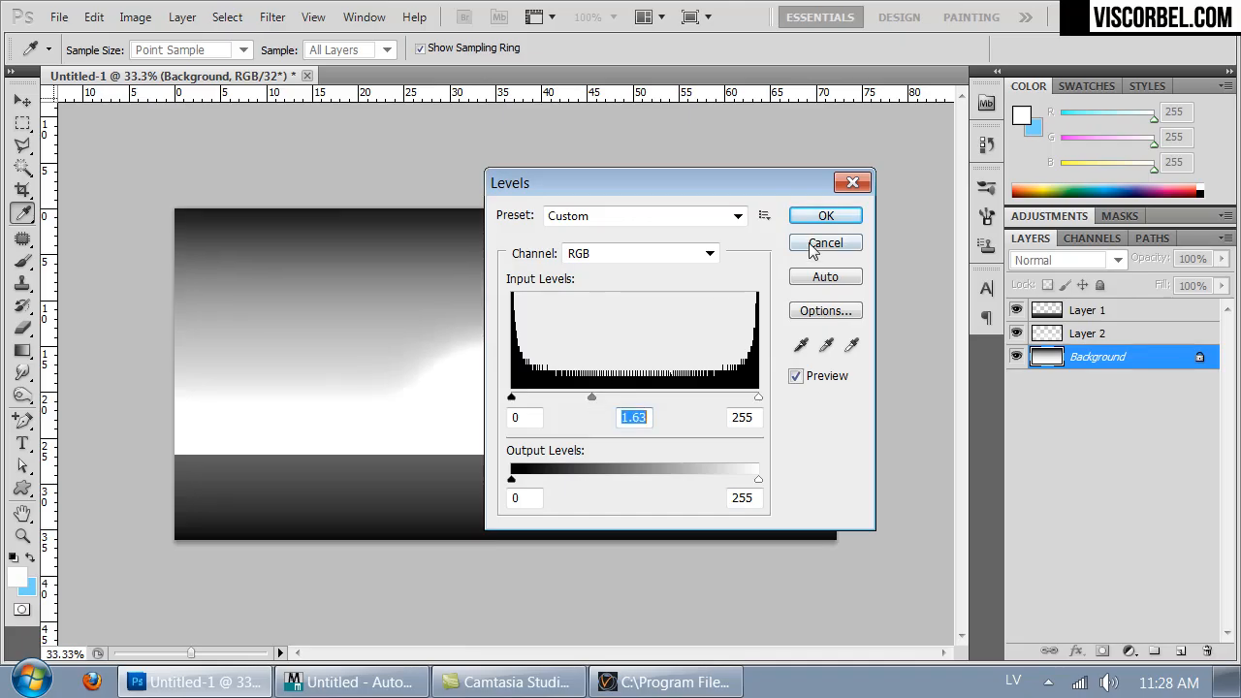
pyautogui.click(823, 216)
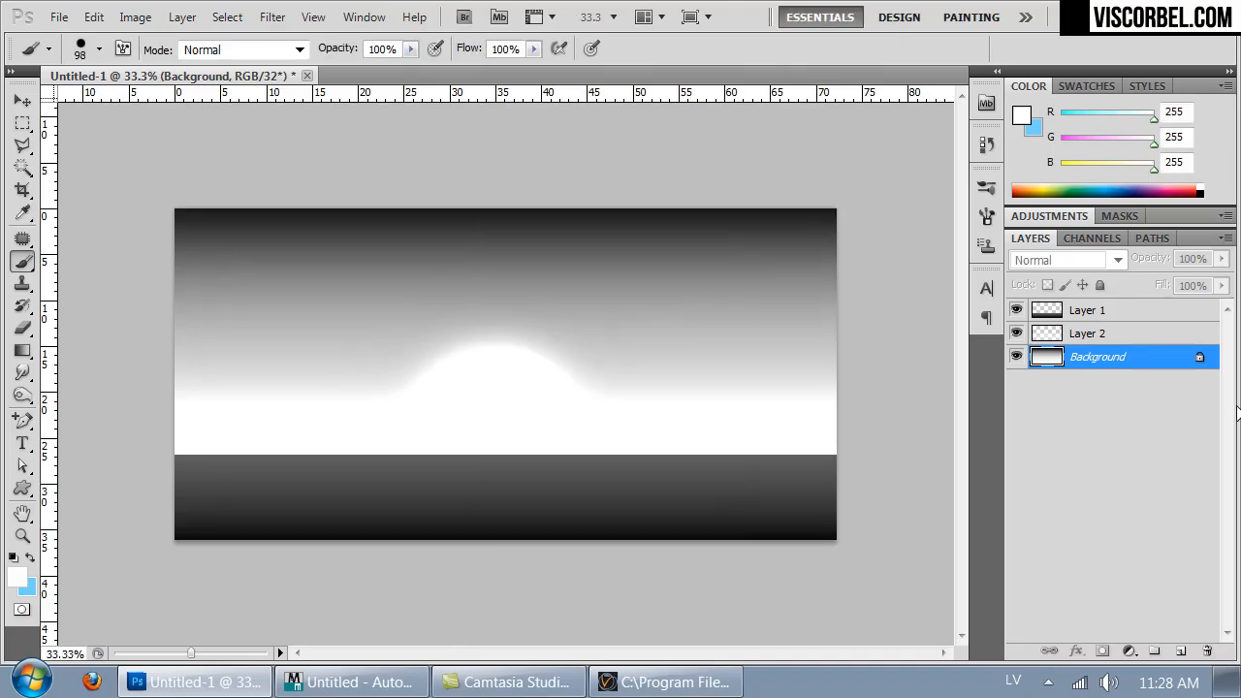
# - Save the image as a Radiance HDR file named bw in the Studio_lighting Textures folder
pyautogui.hotkey('ctrl', '+')
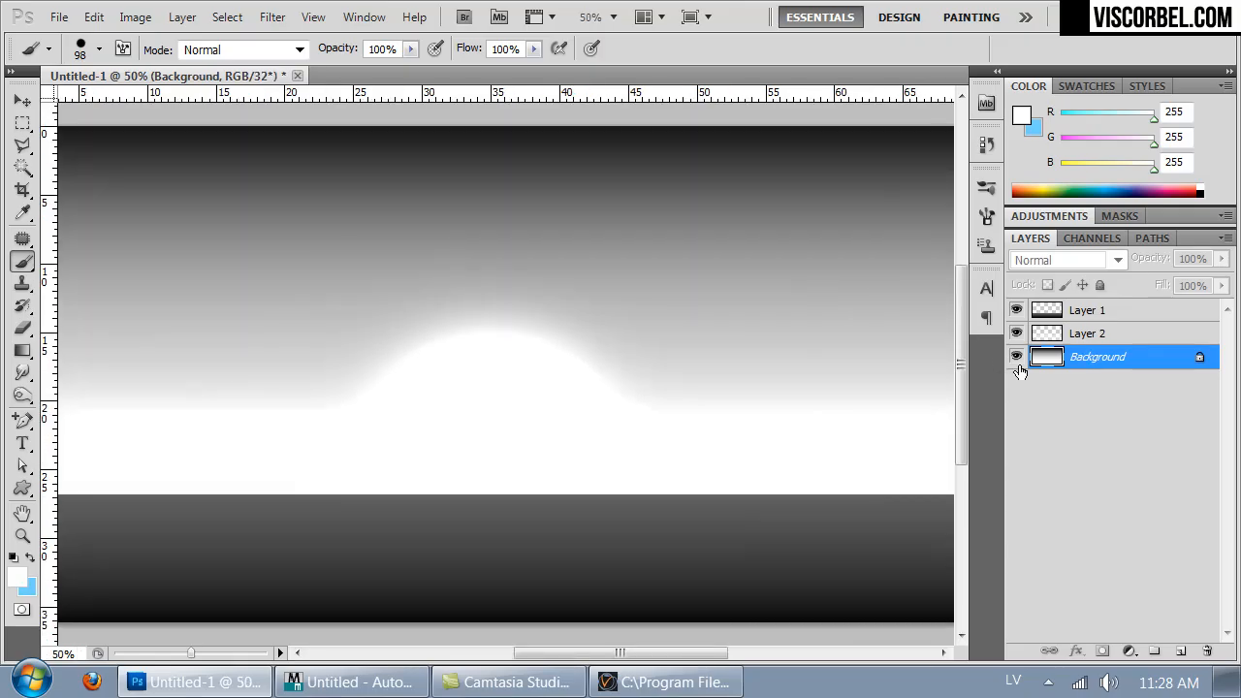
pyautogui.click(1074, 314)
pyautogui.hotkey('ctrl', '-')
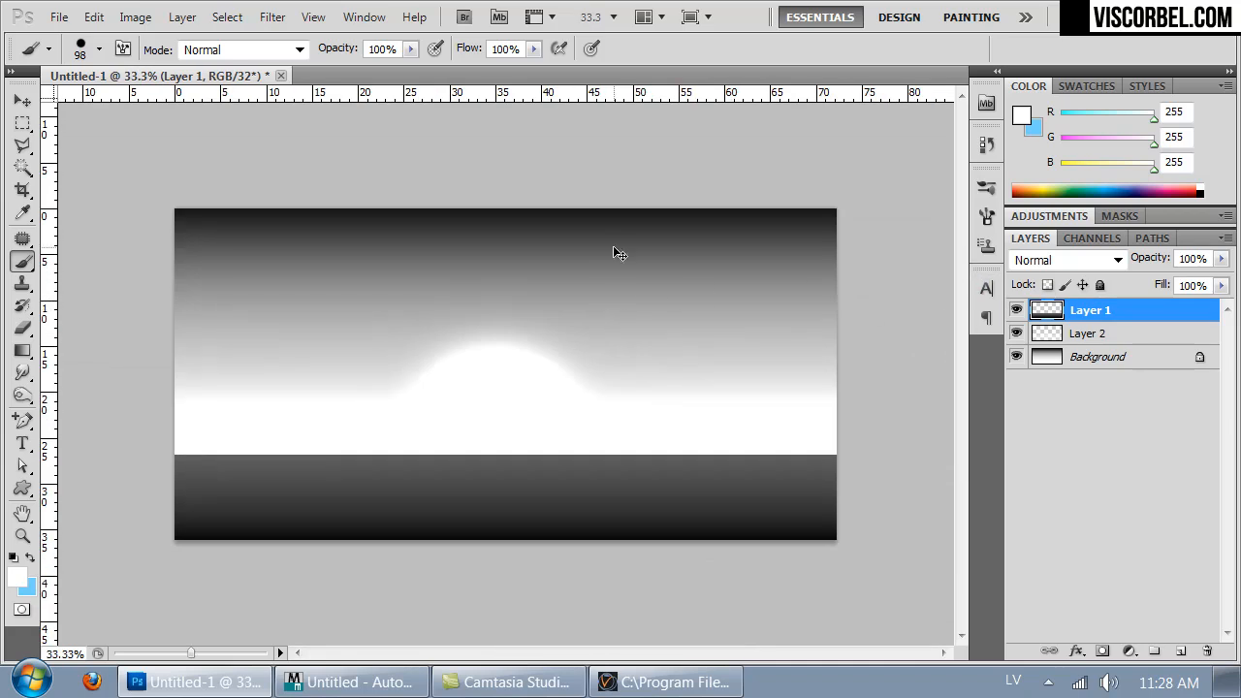
pyautogui.hotkey('ctrl', 's')
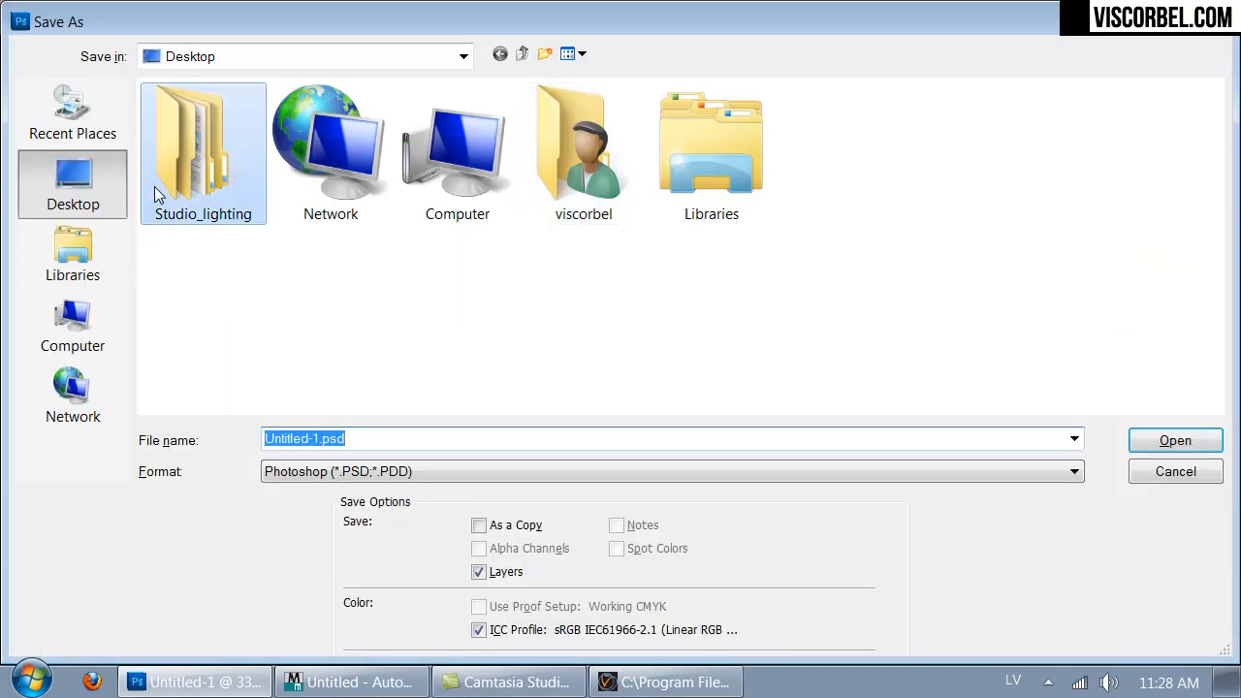
pyautogui.doubleClick(191, 189)
pyautogui.doubleClick(184, 232)
pyautogui.click(344, 471)
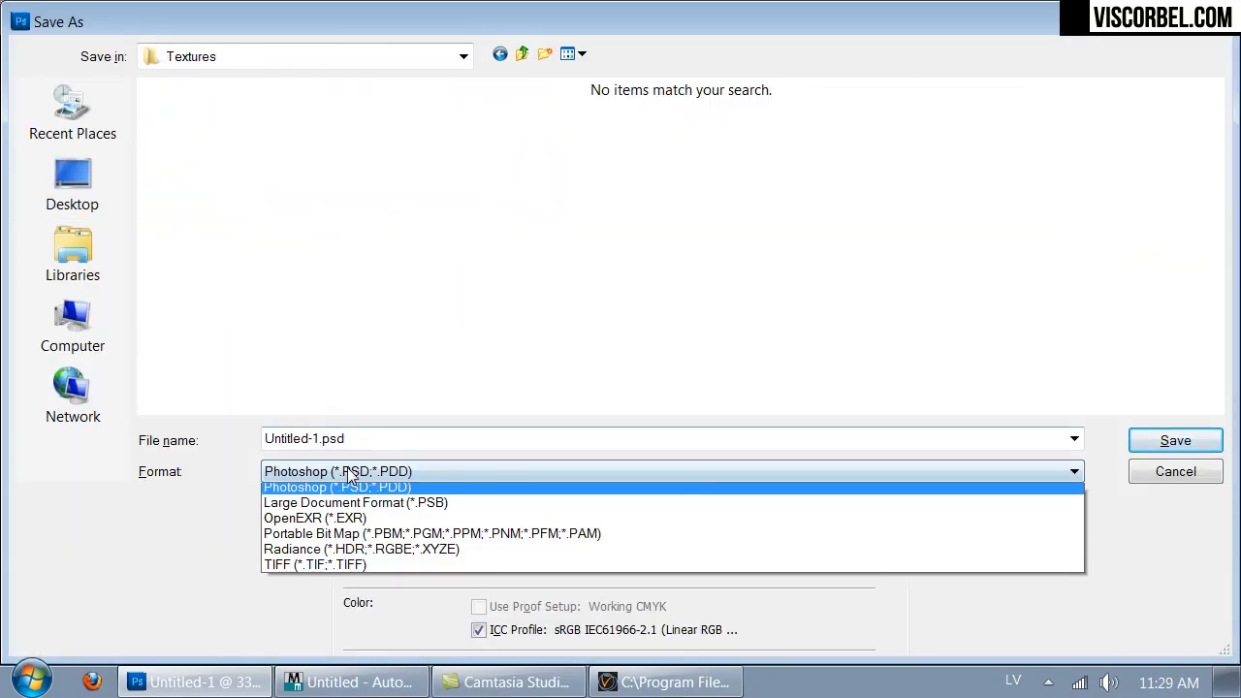
pyautogui.click(359, 553)
pyautogui.hotkey('shift', 'Tab')
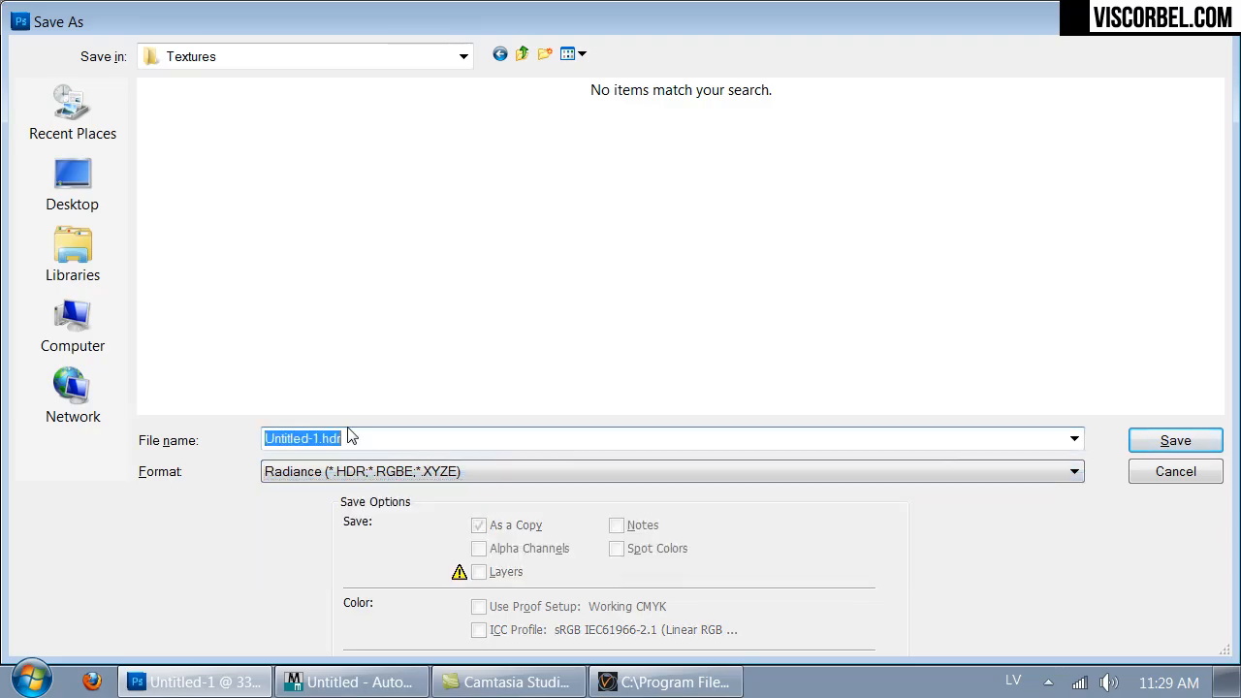
pyautogui.write('bw')
pyautogui.press('Return')
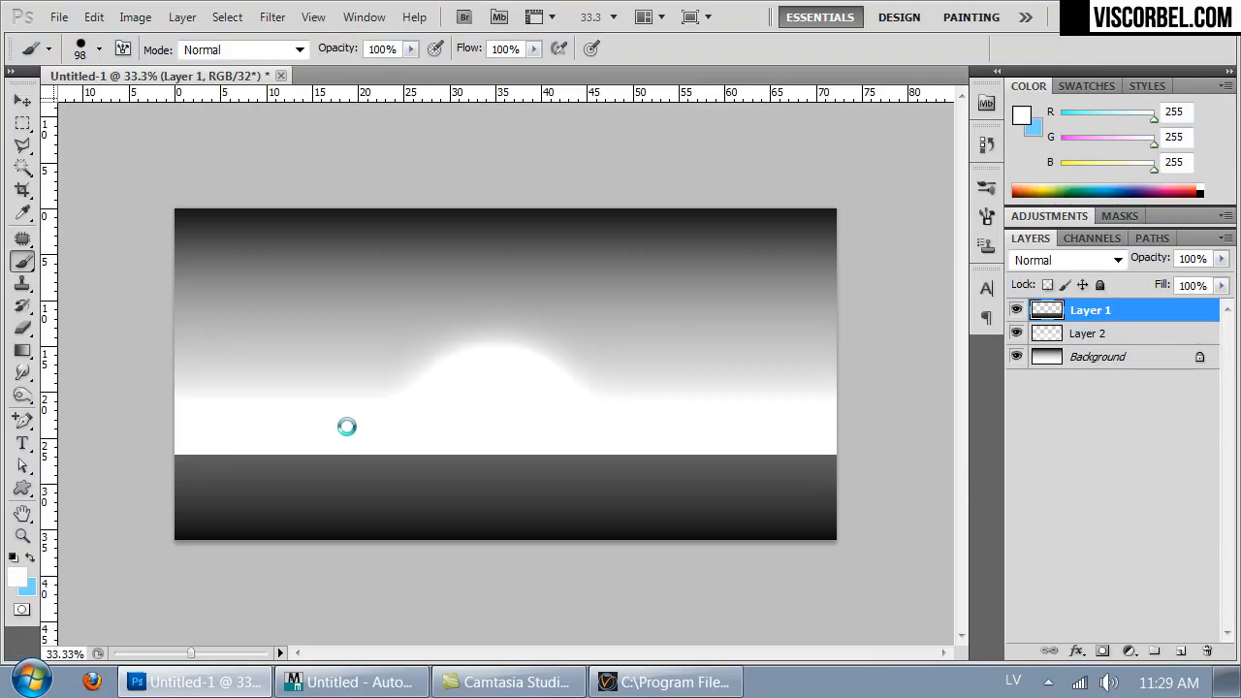
# - Switch to 3ds Max and assign a VRayHDRI map to the light material's color slot
pyautogui.click(330, 682)
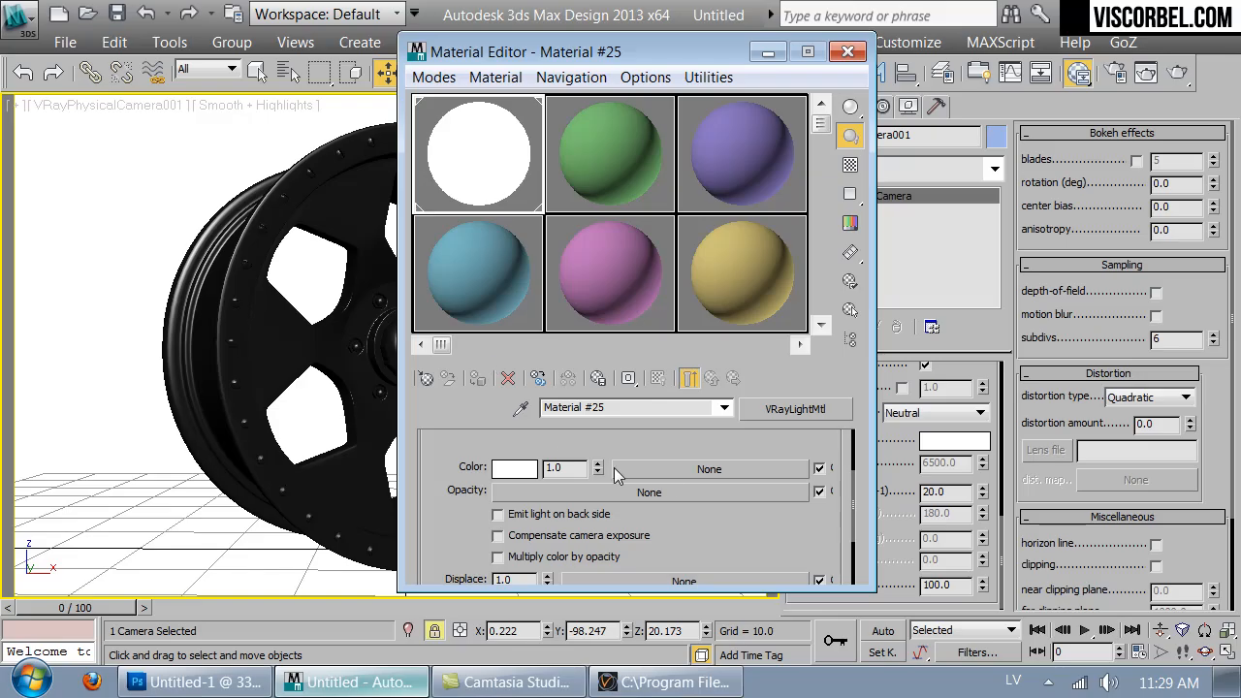
pyautogui.click(702, 475)
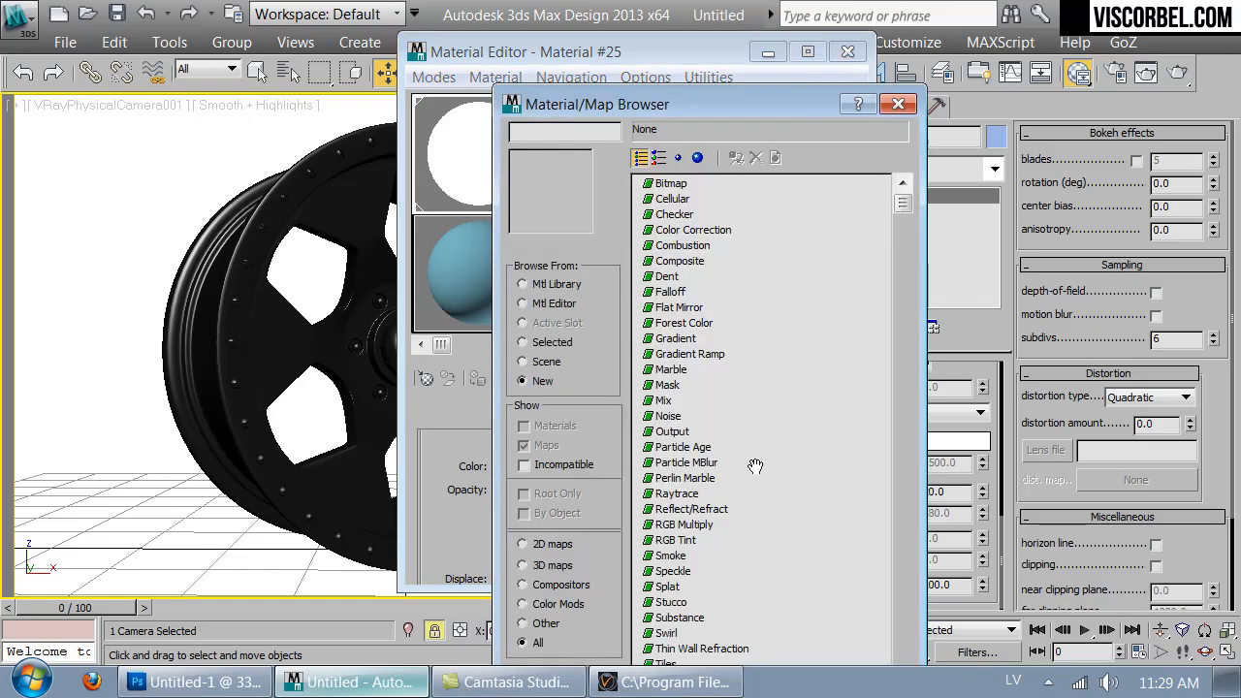
pyautogui.click(676, 253)
pyautogui.scroll(-4, 679, 402)
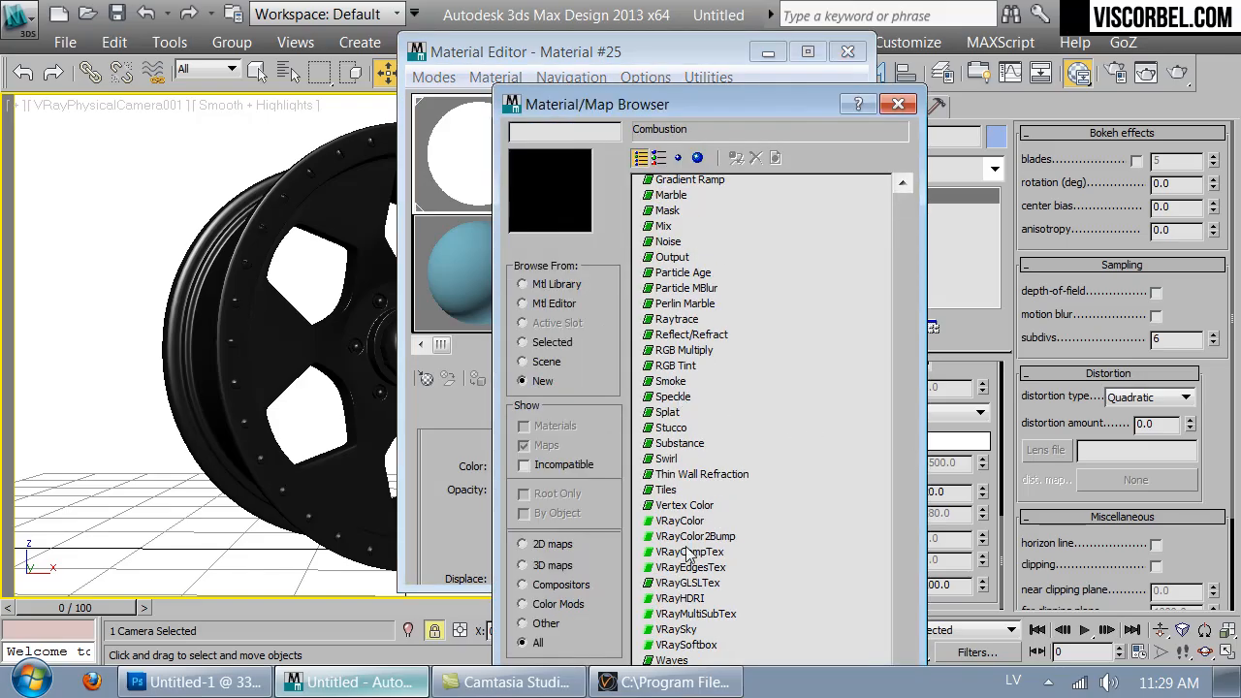
pyautogui.doubleClick(684, 601)
pyautogui.scroll(-2, 789, 490)
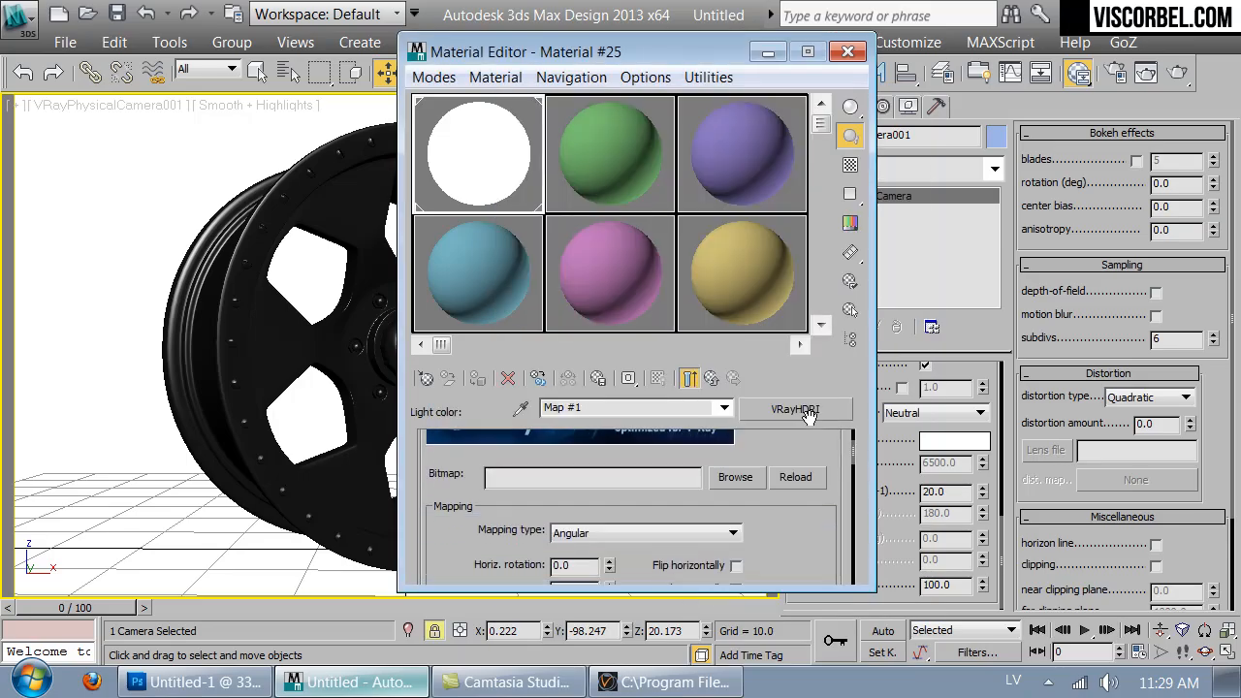
# - Load bw.hdr from the Studio_lighting Textures folder as the VRayHDRI map's bitmap
pyautogui.click(750, 482)
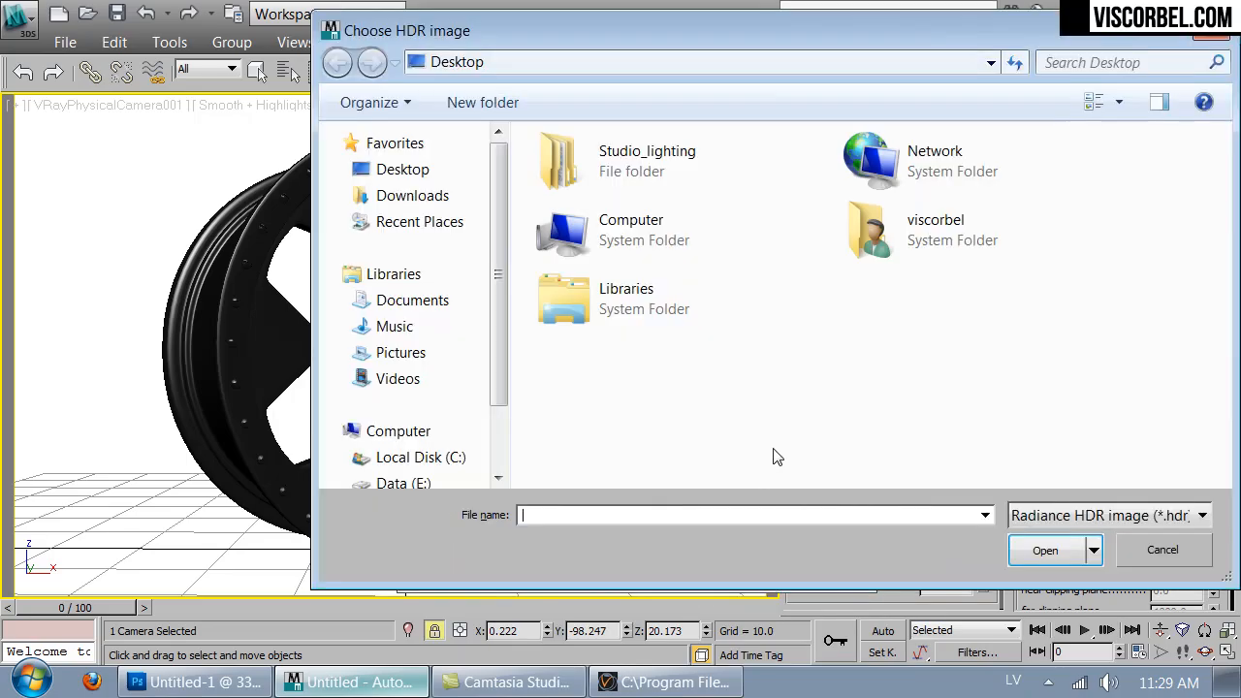
pyautogui.doubleClick(630, 171)
pyautogui.doubleClick(582, 308)
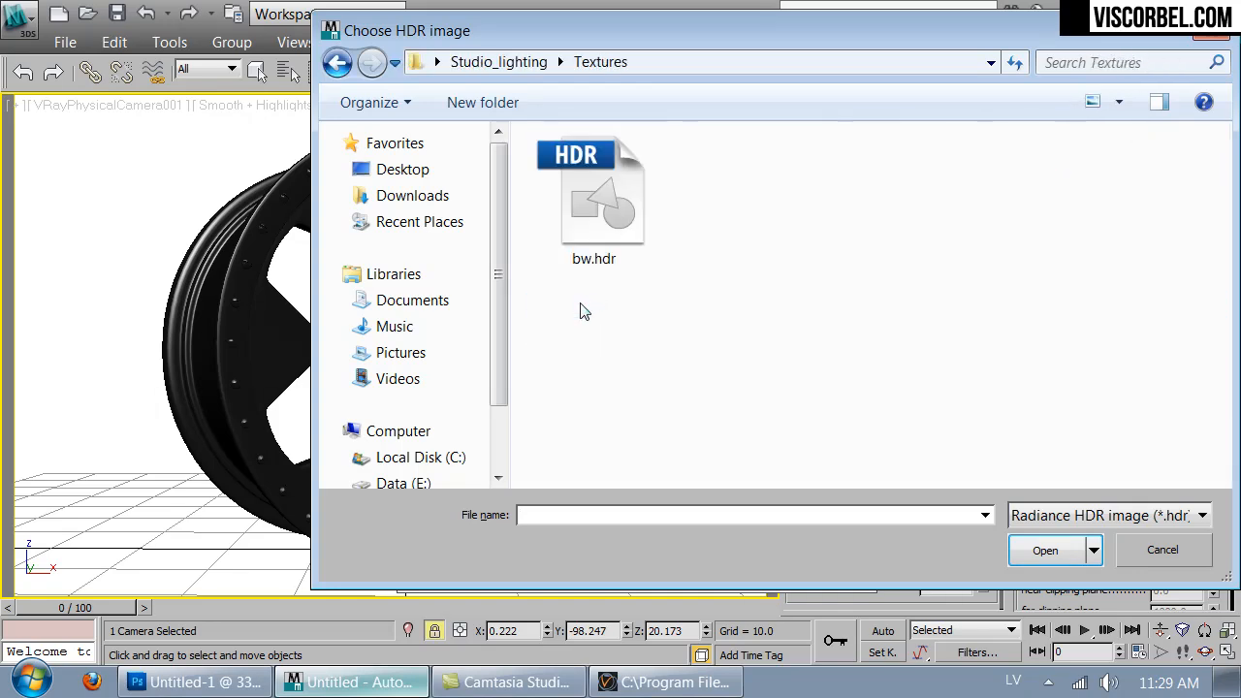
pyautogui.doubleClick(584, 195)
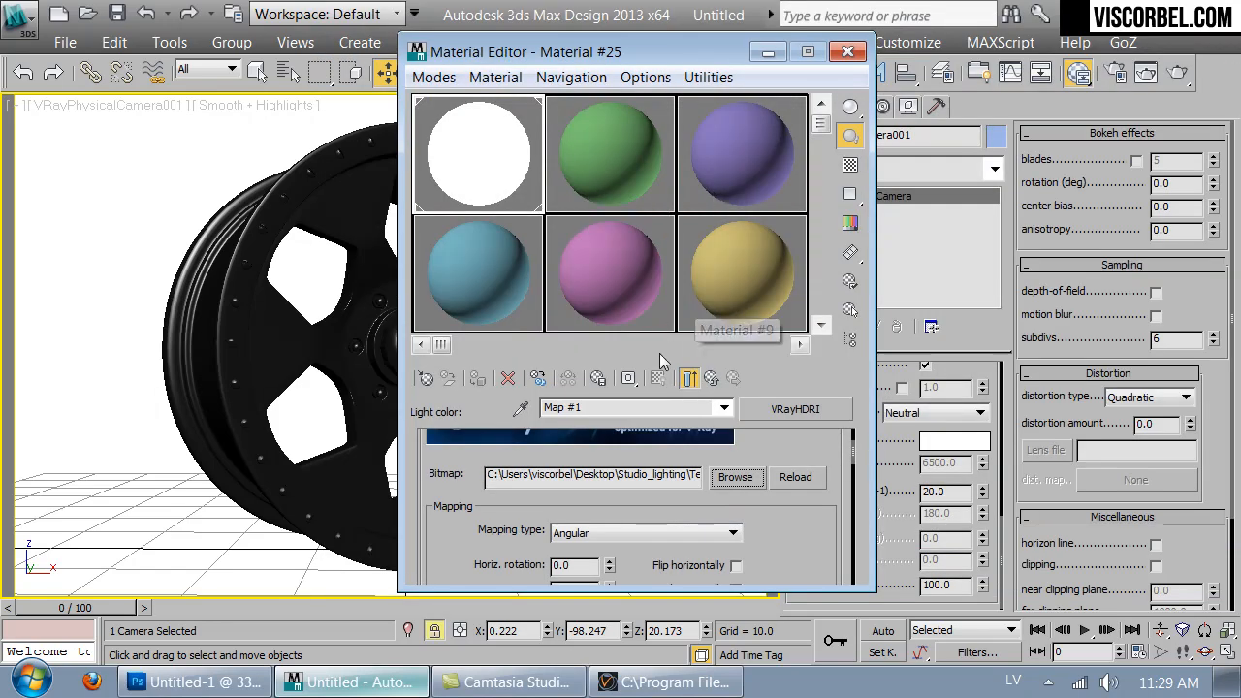
# - Show the HDRI map in the viewport and set its mapping type to Mirrored ball
pyautogui.moveTo(804, 532)
pyautogui.mouseDown()
pyautogui.moveTo(807, 521)
pyautogui.moveTo(790, 518)
pyautogui.mouseUp()
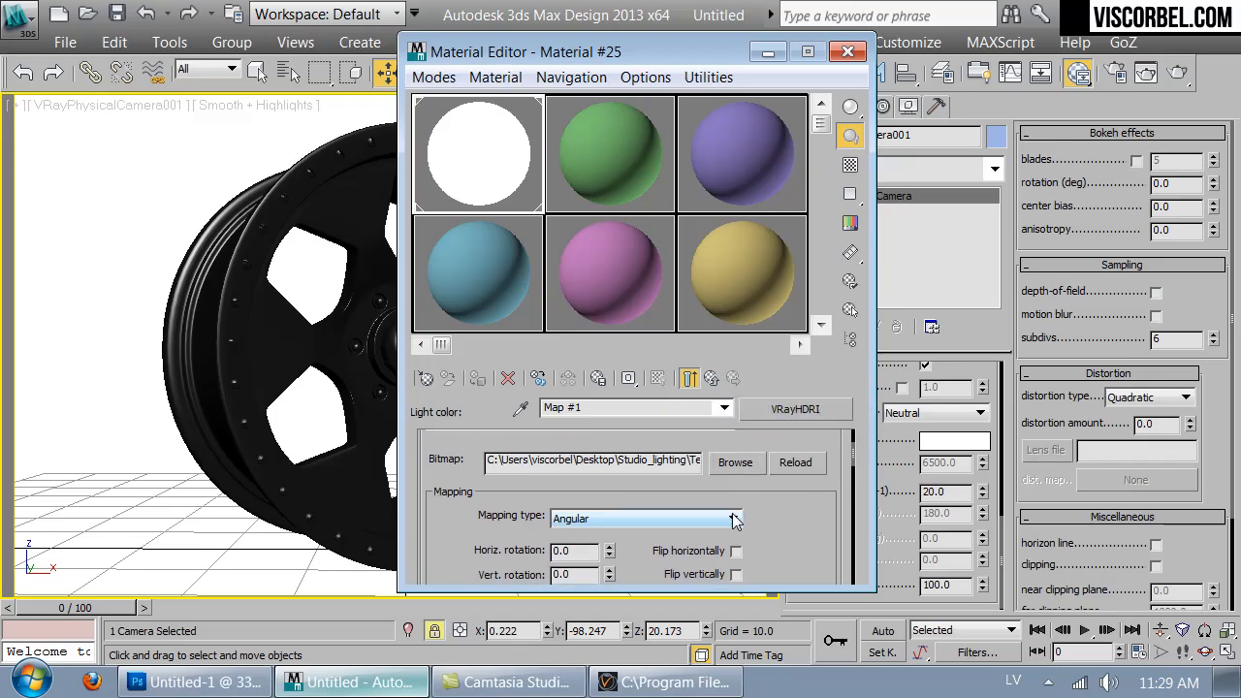
pyautogui.click(689, 377)
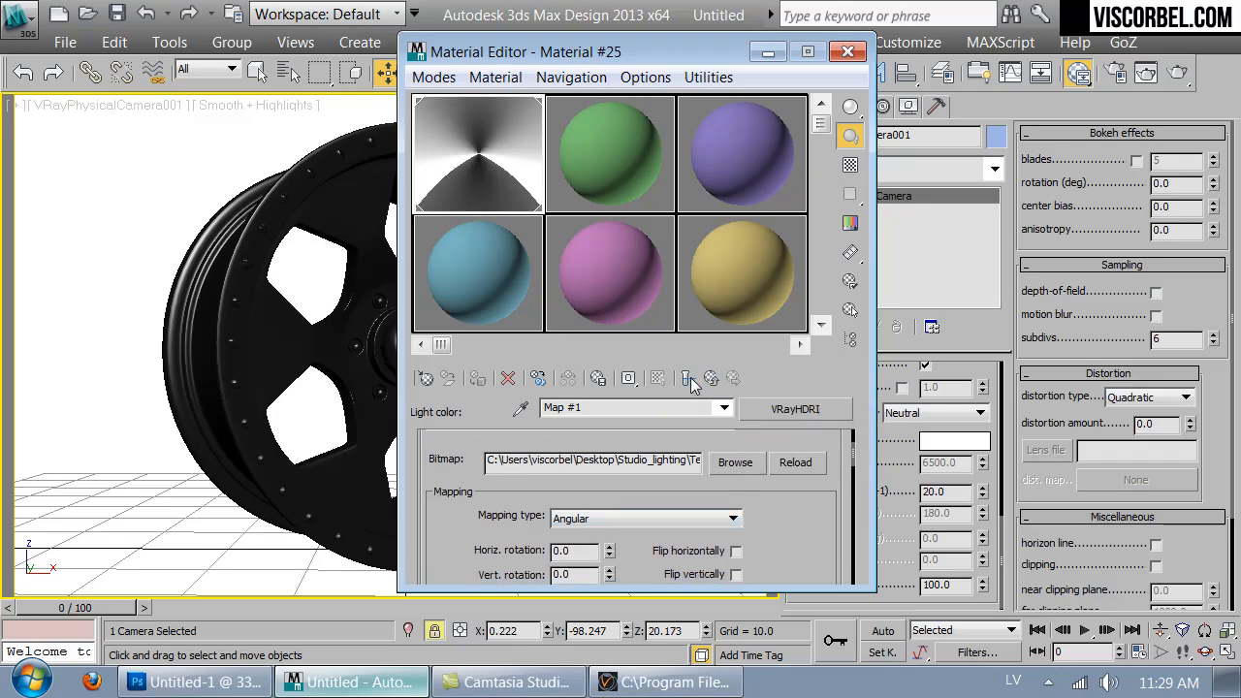
pyautogui.click(620, 519)
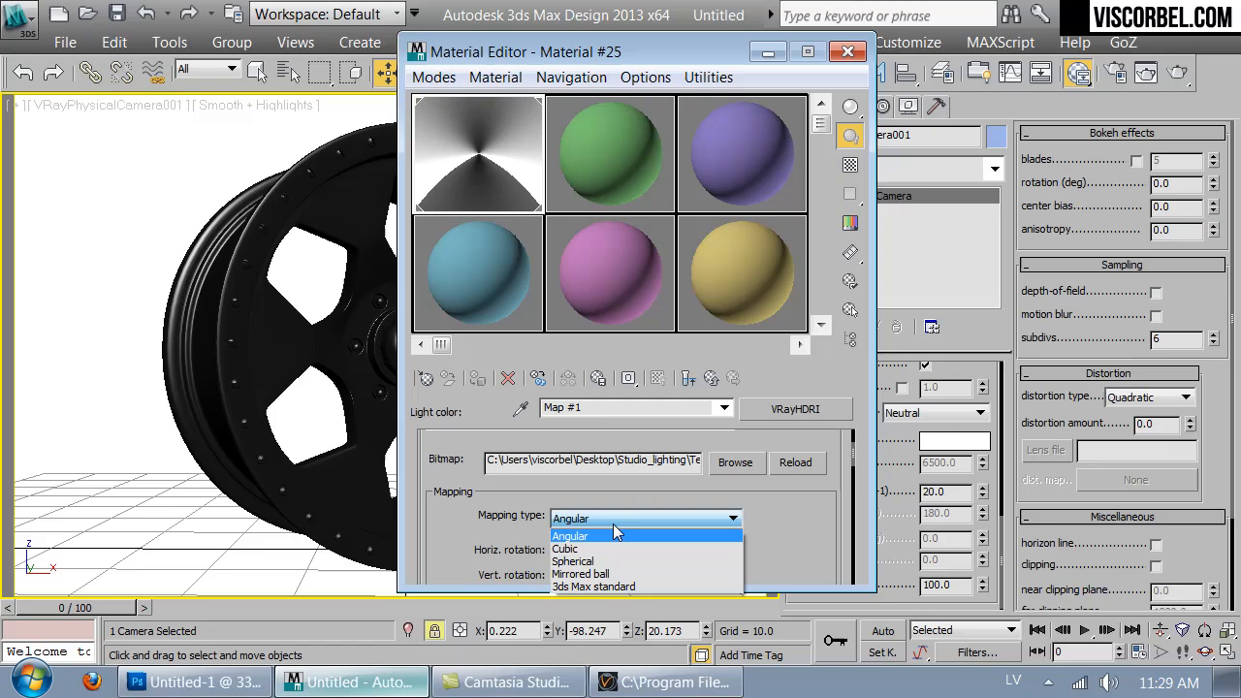
pyautogui.click(598, 582)
# - In the Perspective view, give Material #2 a Bitmap diffuse map loaded from bw.hdr in the Studio_lighting Textures folder
pyautogui.moveTo(617, 49); pyautogui.dragTo(963, 283)
pyautogui.press('p')
pyautogui.scroll(-5, 462, 283)
pyautogui.keyDown('alt'); pyautogui.moveTo(463, 283); pyautogui.dragTo(558, 308, button='middle'); pyautogui.keyUp('alt')
pyautogui.moveTo(943, 287); pyautogui.dragTo(775, 115)
pyautogui.moveTo(807, 278); pyautogui.dragTo(758, 136)
pyautogui.click(760, 192)
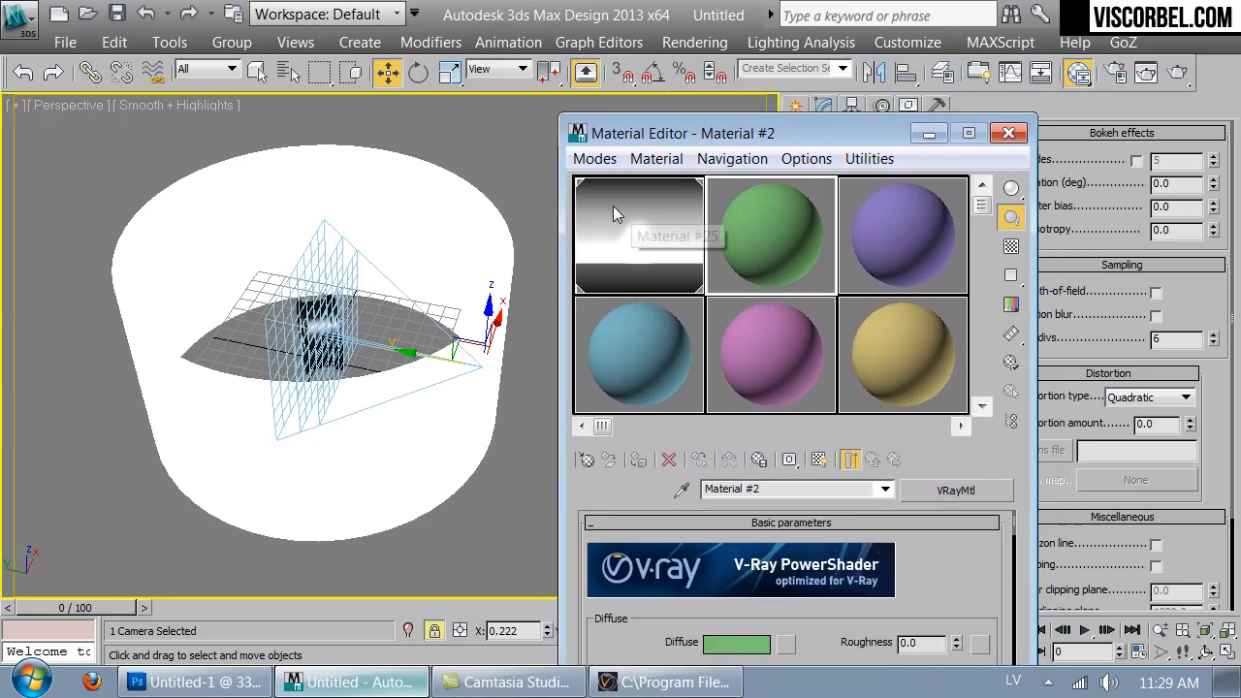
pyautogui.keyDown('alt'); pyautogui.moveTo(346, 243); pyautogui.dragTo(540, 423, button='middle'); pyautogui.keyUp('alt')
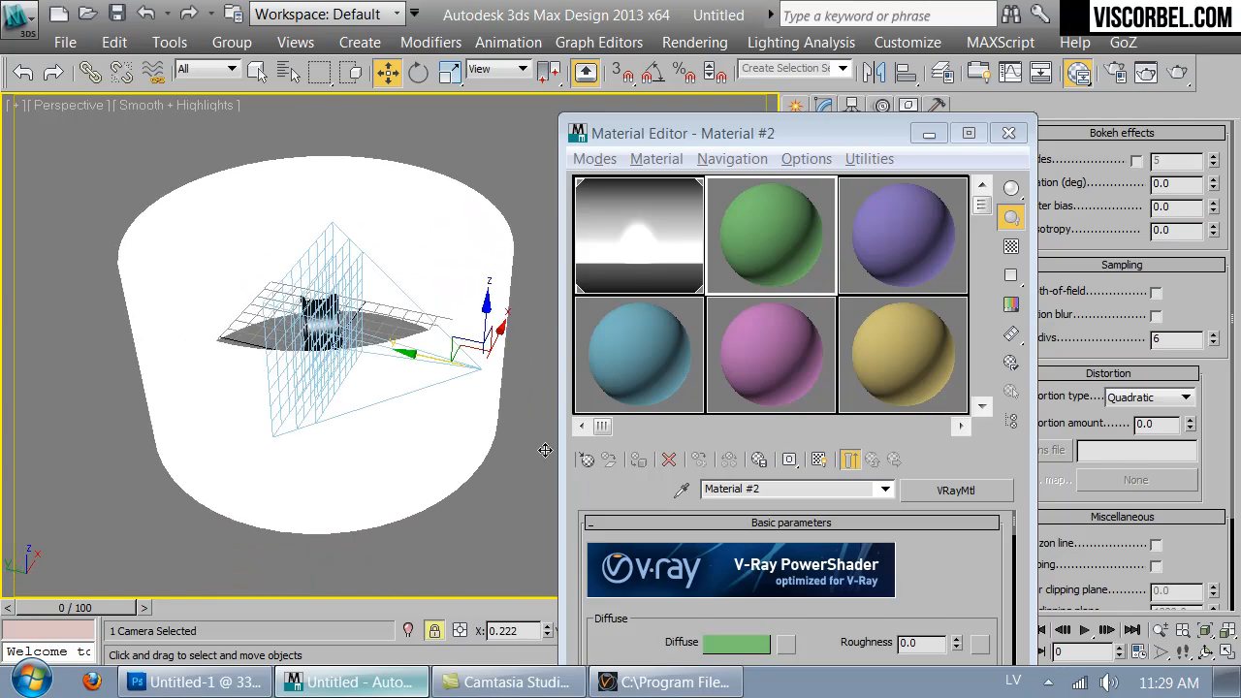
pyautogui.click(785, 644)
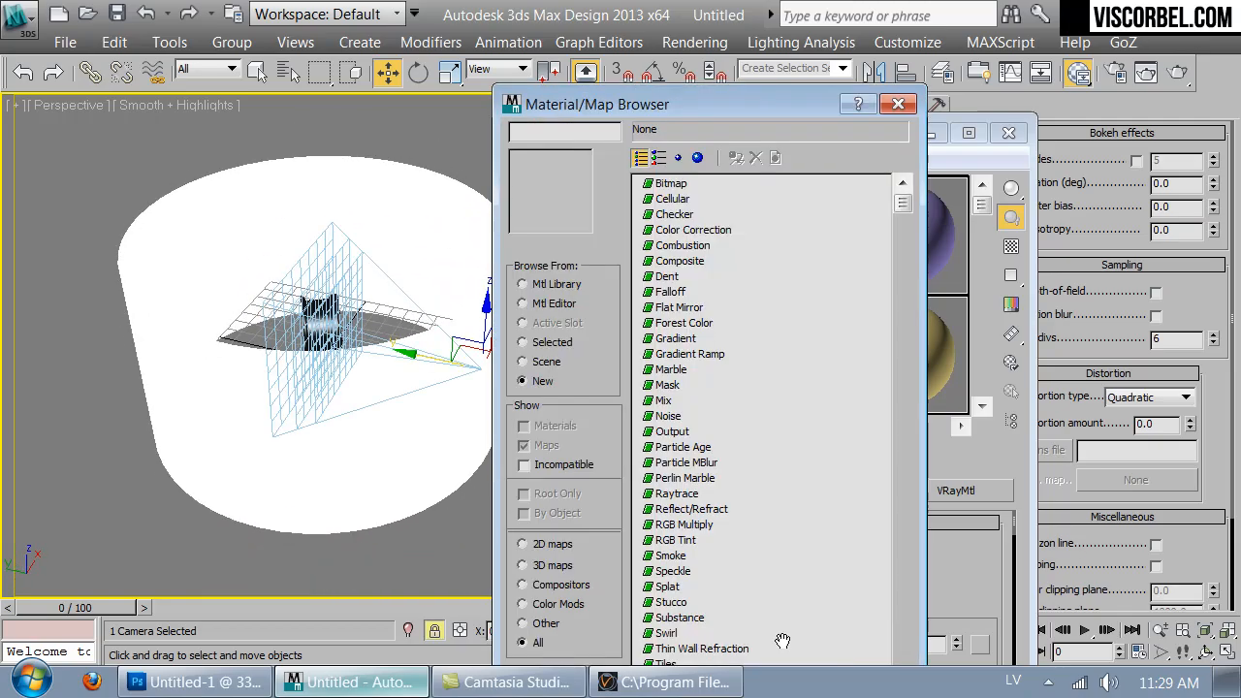
pyautogui.doubleClick(668, 183)
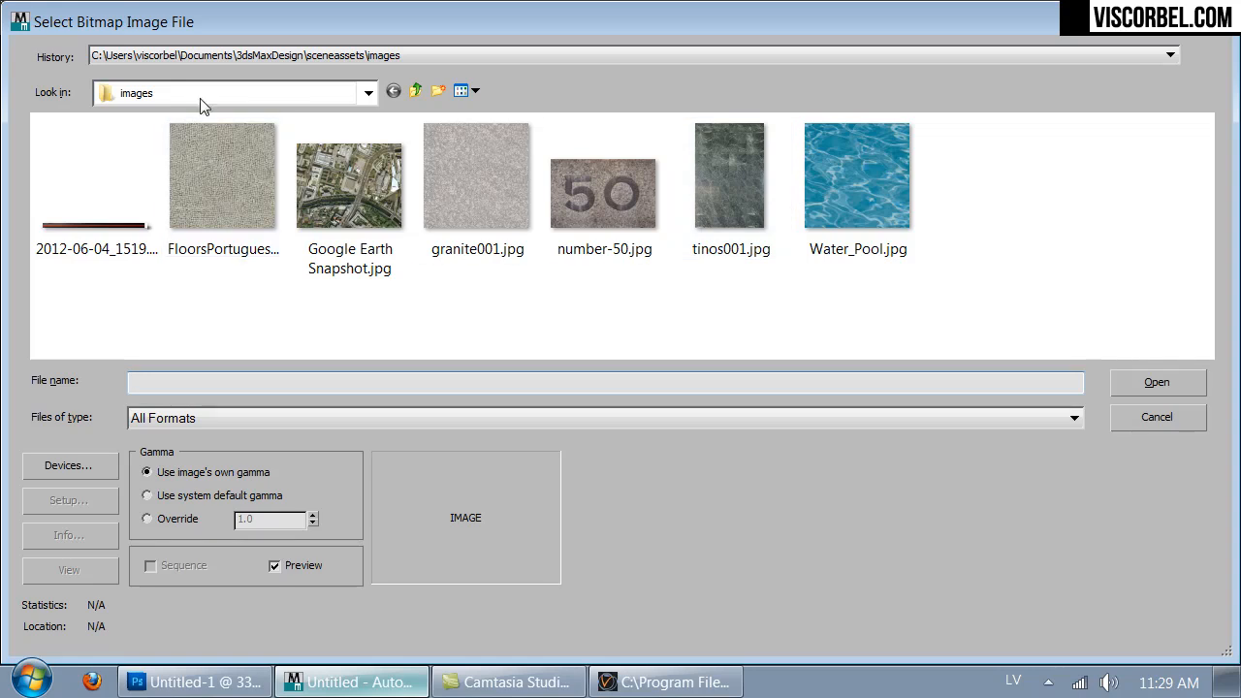
pyautogui.click(198, 93)
pyautogui.click(135, 114)
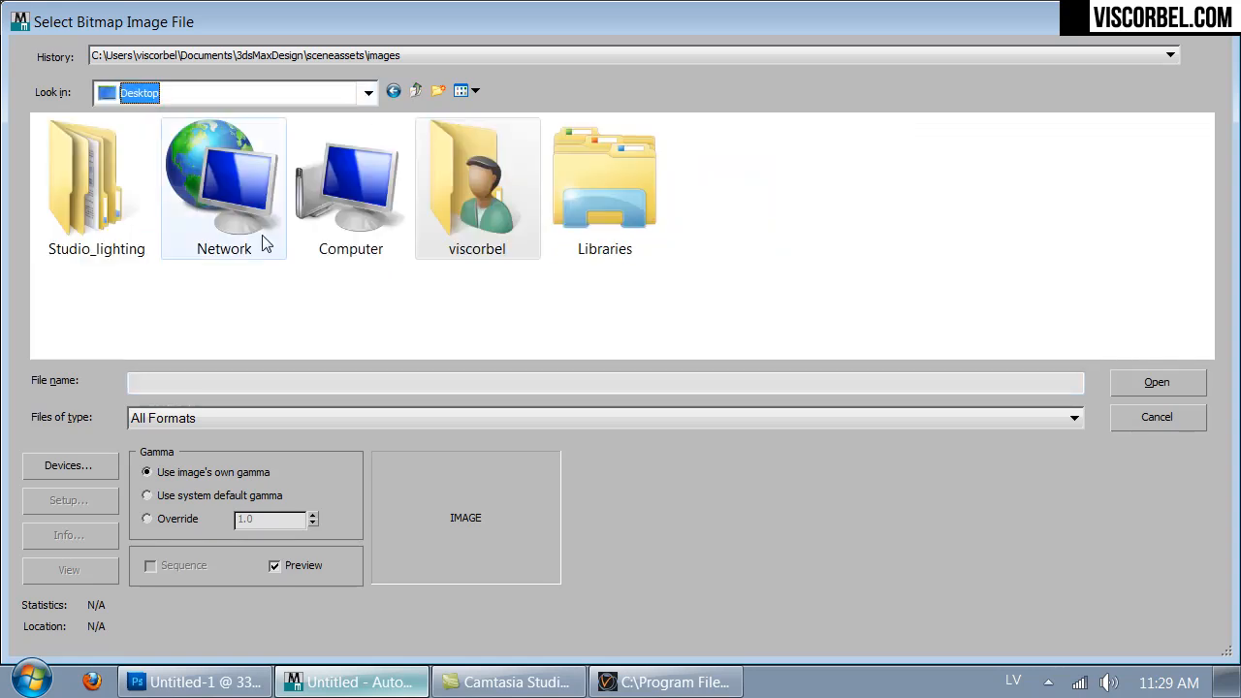
pyautogui.doubleClick(115, 234)
pyautogui.doubleClick(89, 267)
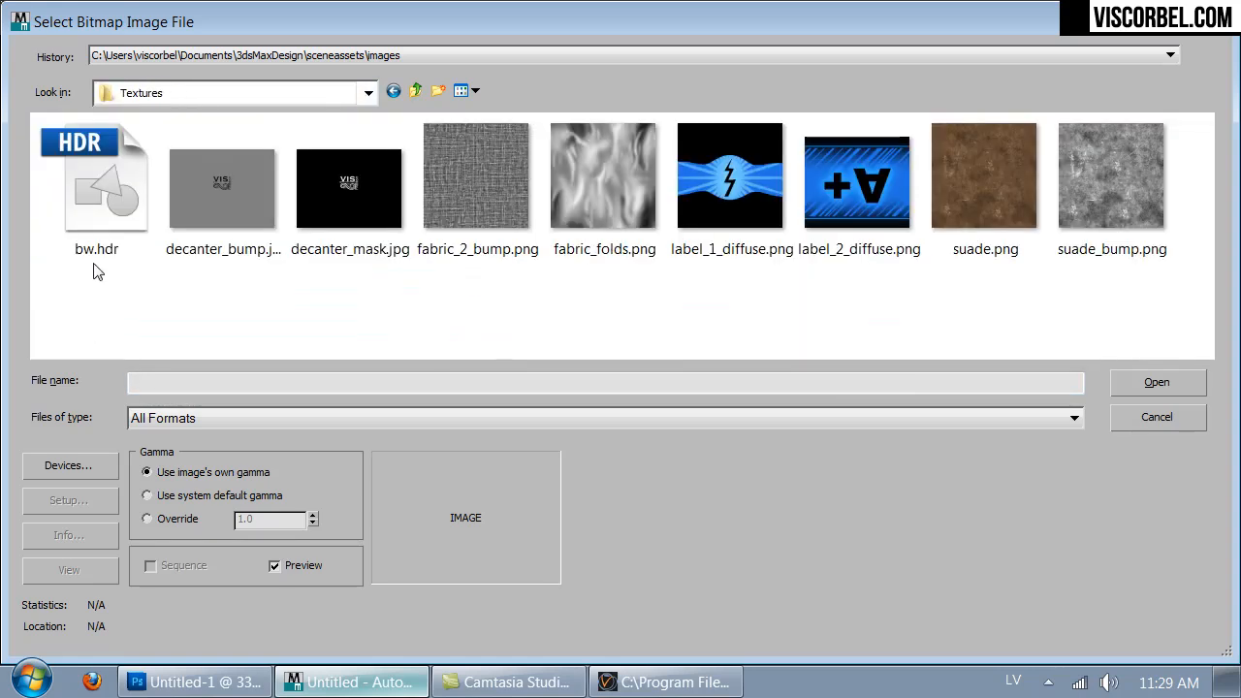
pyautogui.doubleClick(111, 174)
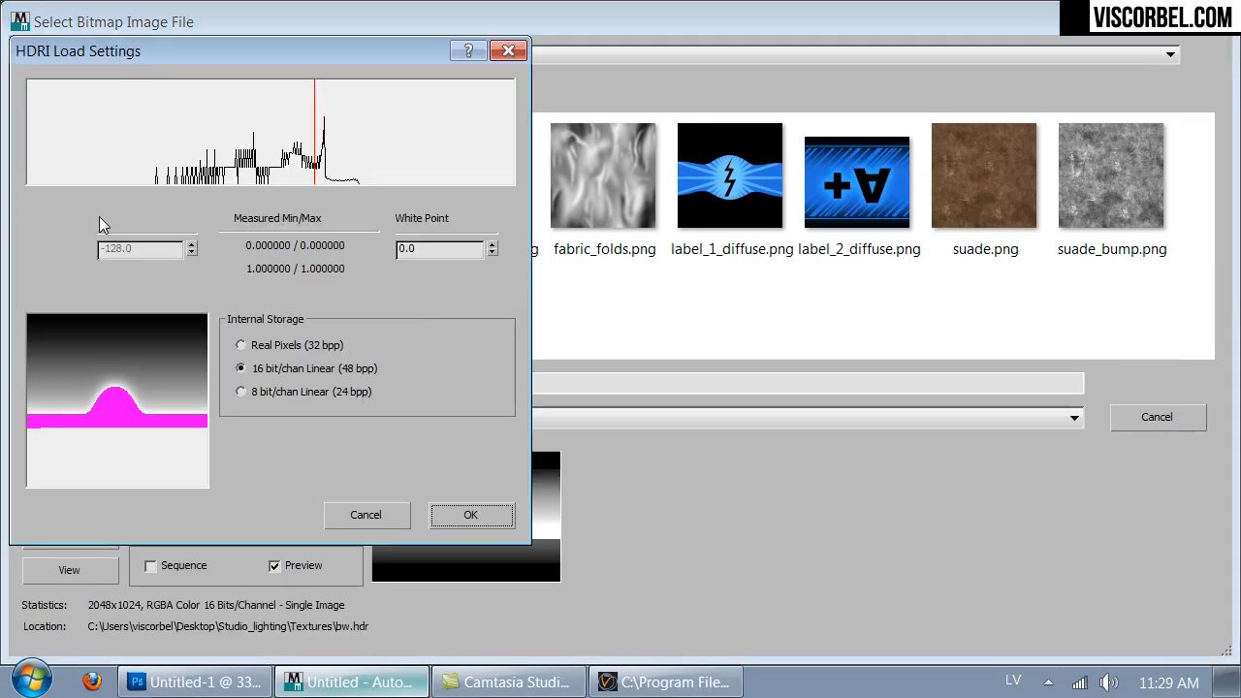
pyautogui.click(470, 517)
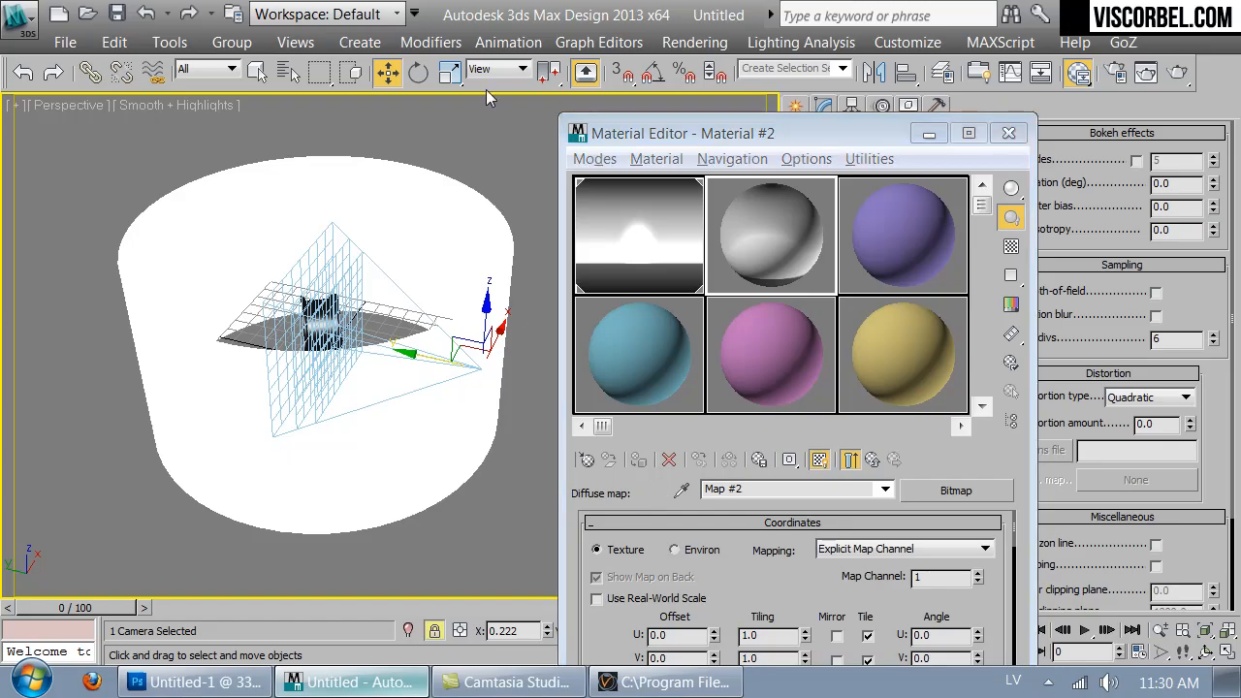
# - Select the cylindrical backdrop and assign the active material to it
pyautogui.rightClick(485, 231)
pyautogui.click(257, 75)
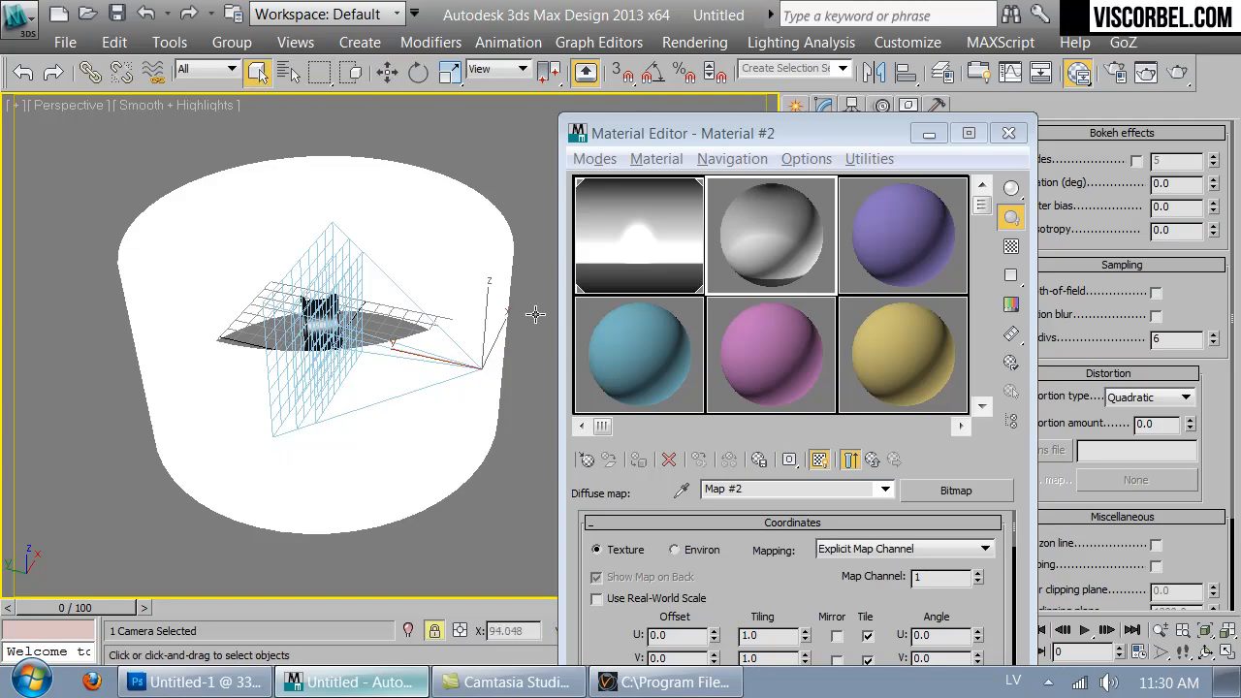
pyautogui.rightClick(498, 332)
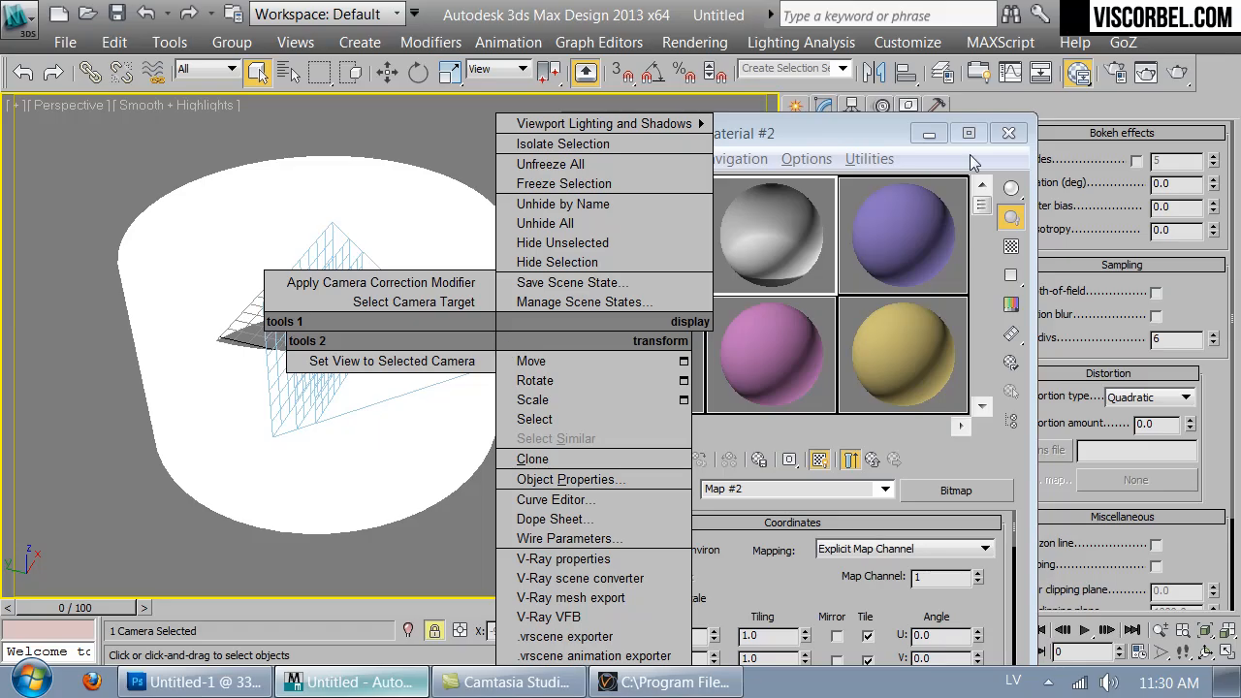
pyautogui.click(999, 136)
pyautogui.click(1008, 133)
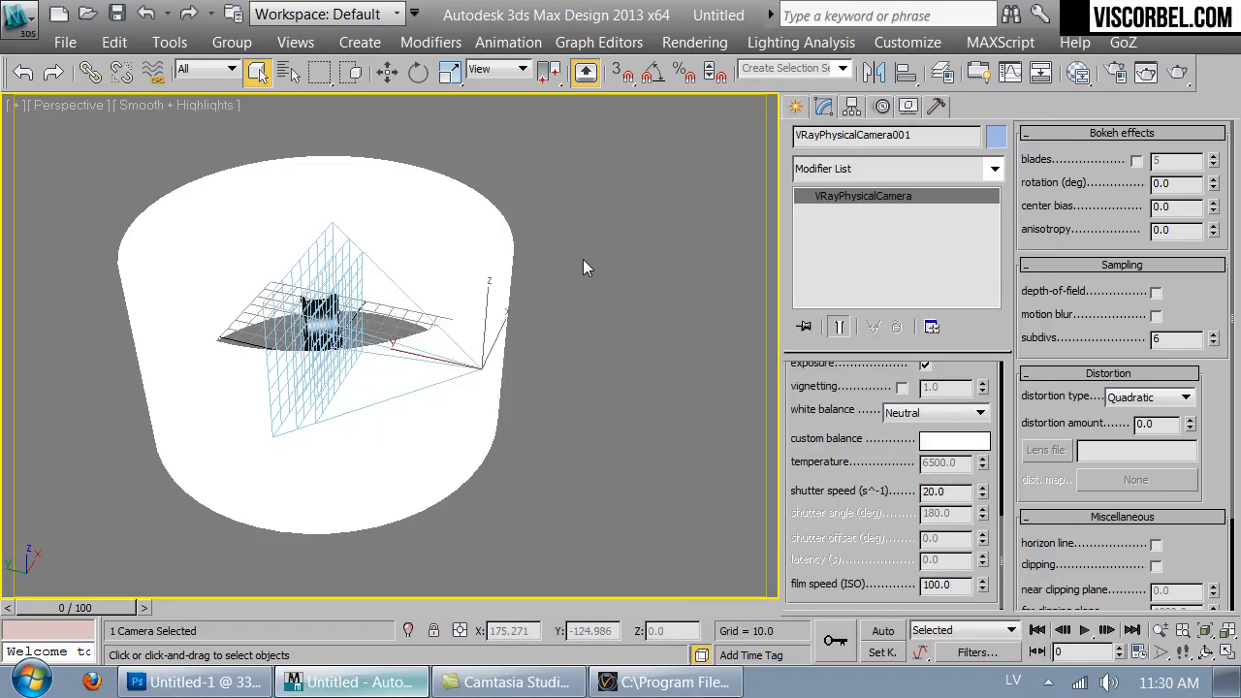
pyautogui.click(417, 213)
pyautogui.press('m')
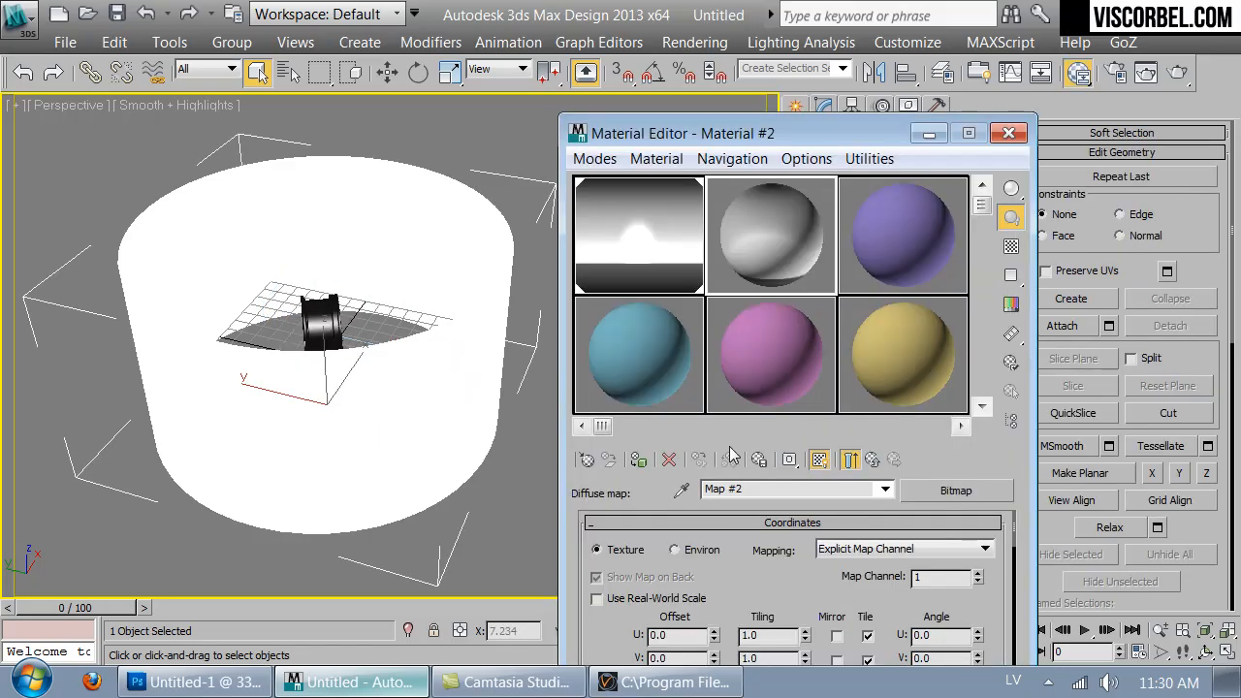
pyautogui.click(649, 465)
pyautogui.keyDown('alt'); pyautogui.moveTo(448, 175); pyautogui.dragTo(787, 204, button='middle'); pyautogui.keyUp('alt')
# - Switch to Photoshop and extend the canvas width to 200 percent
pyautogui.click(229, 683)
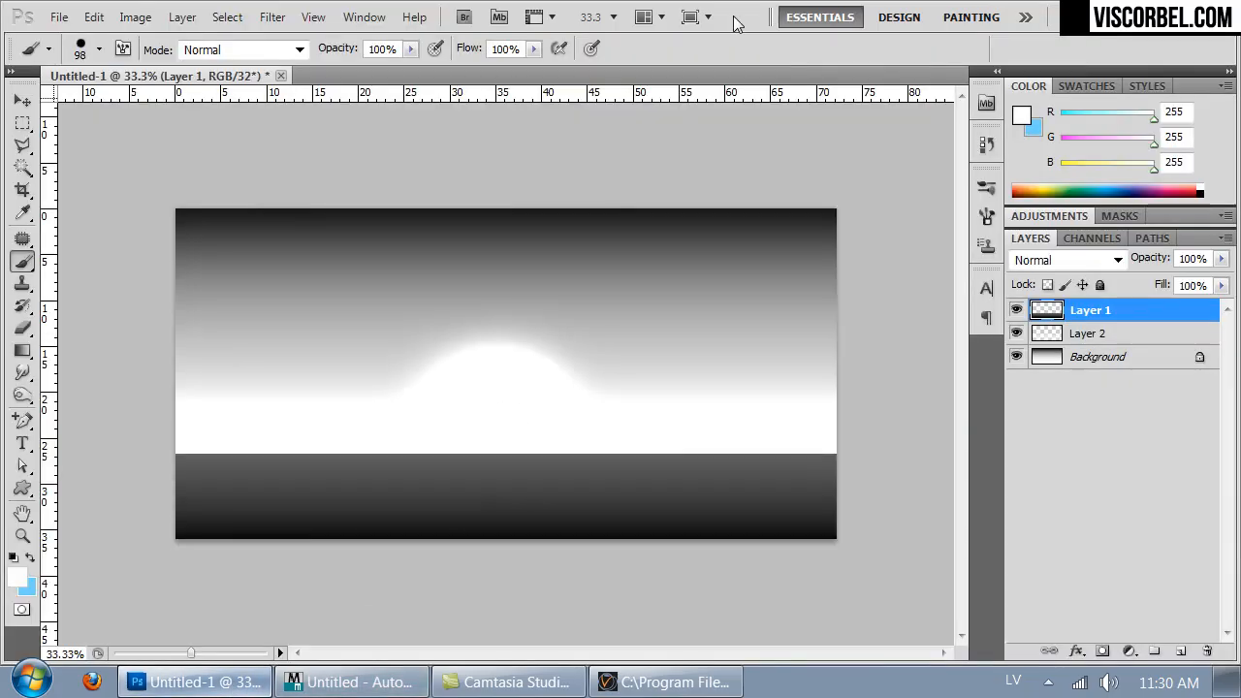
pyautogui.hotkey('ctrl', '-')
pyautogui.hotkey('ctrl', '-')
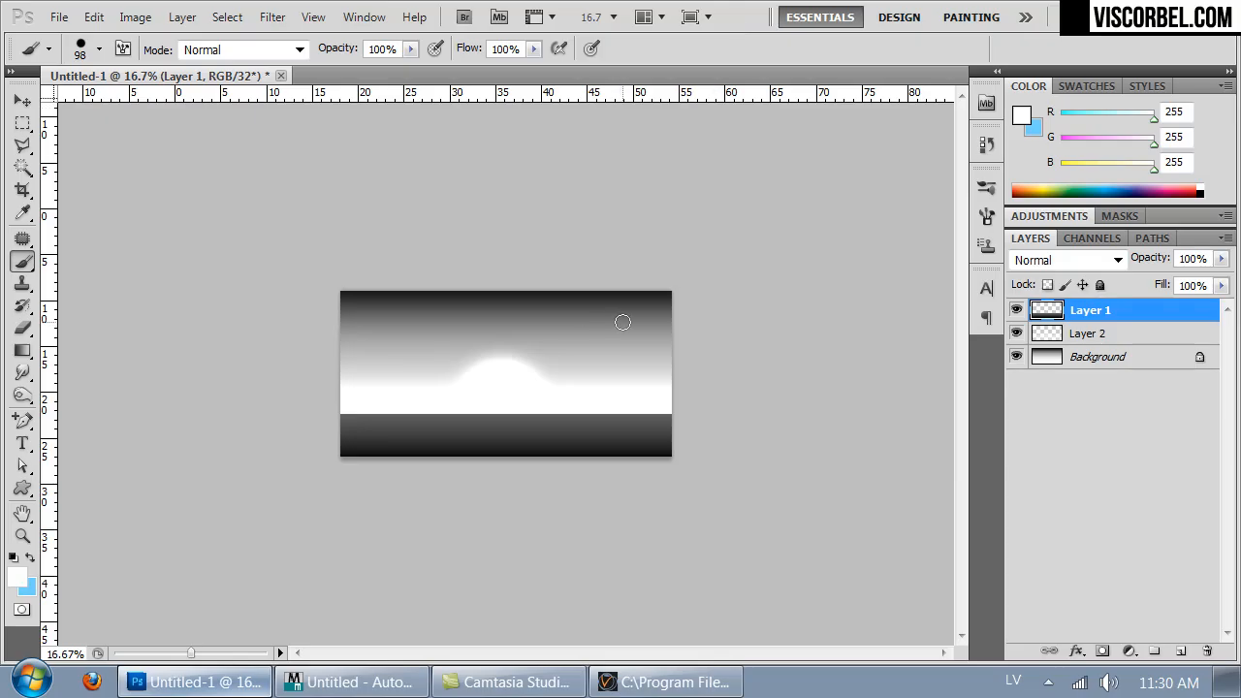
pyautogui.hotkey('ctrl', 'alt', 'c')
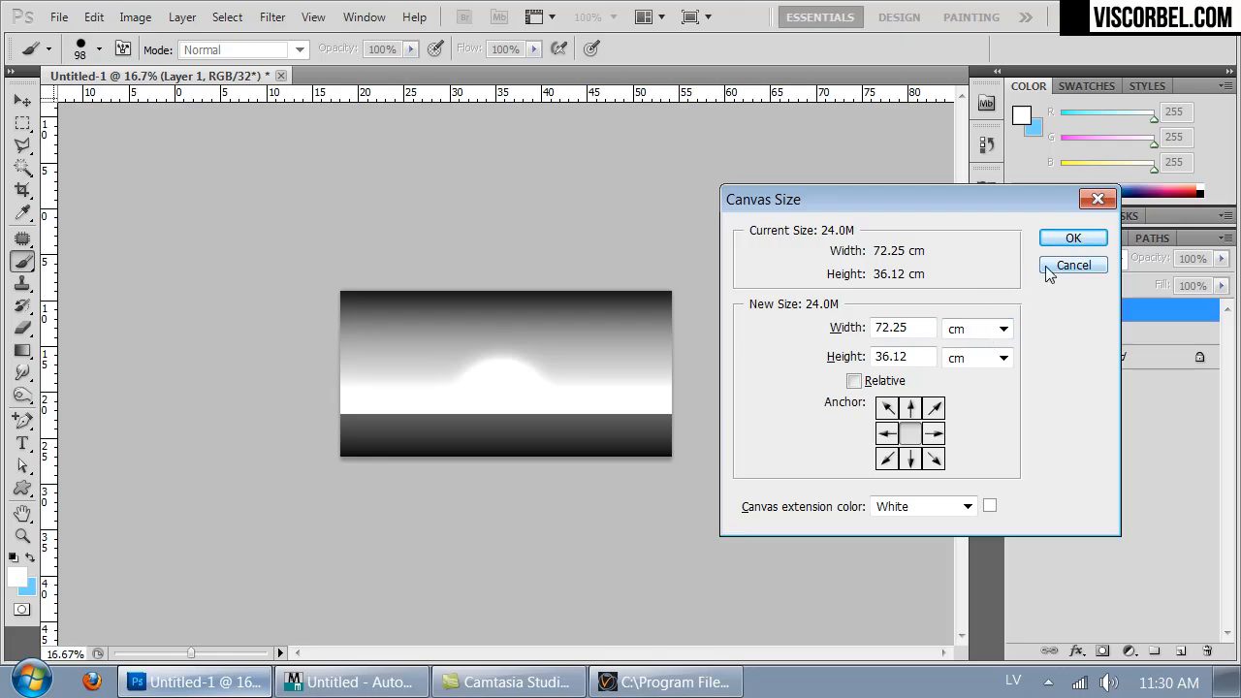
pyautogui.click(1003, 329)
pyautogui.click(969, 345)
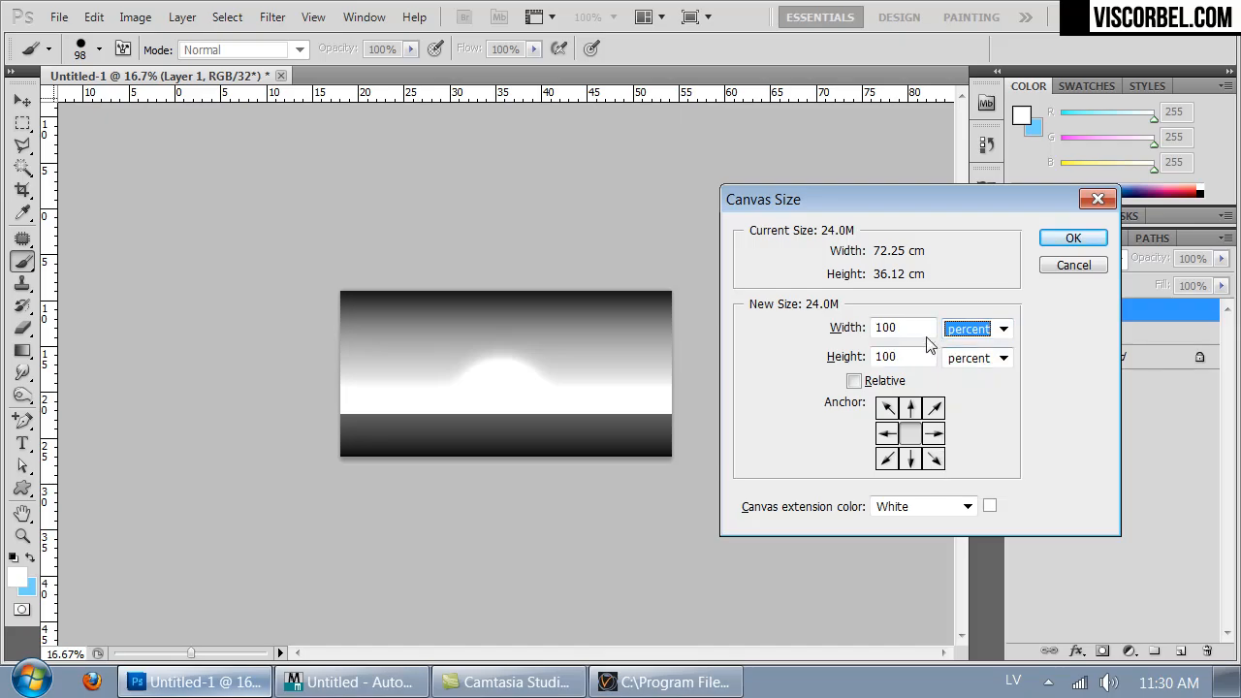
pyautogui.write('200')
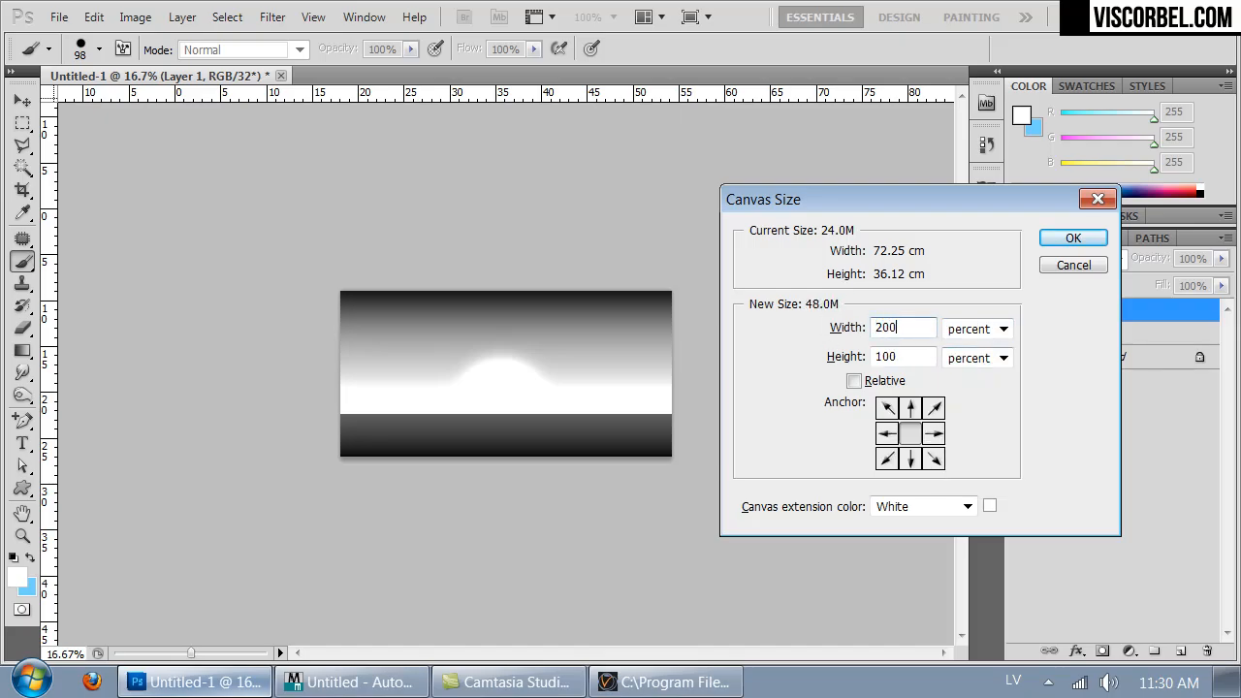
pyautogui.click(1066, 242)
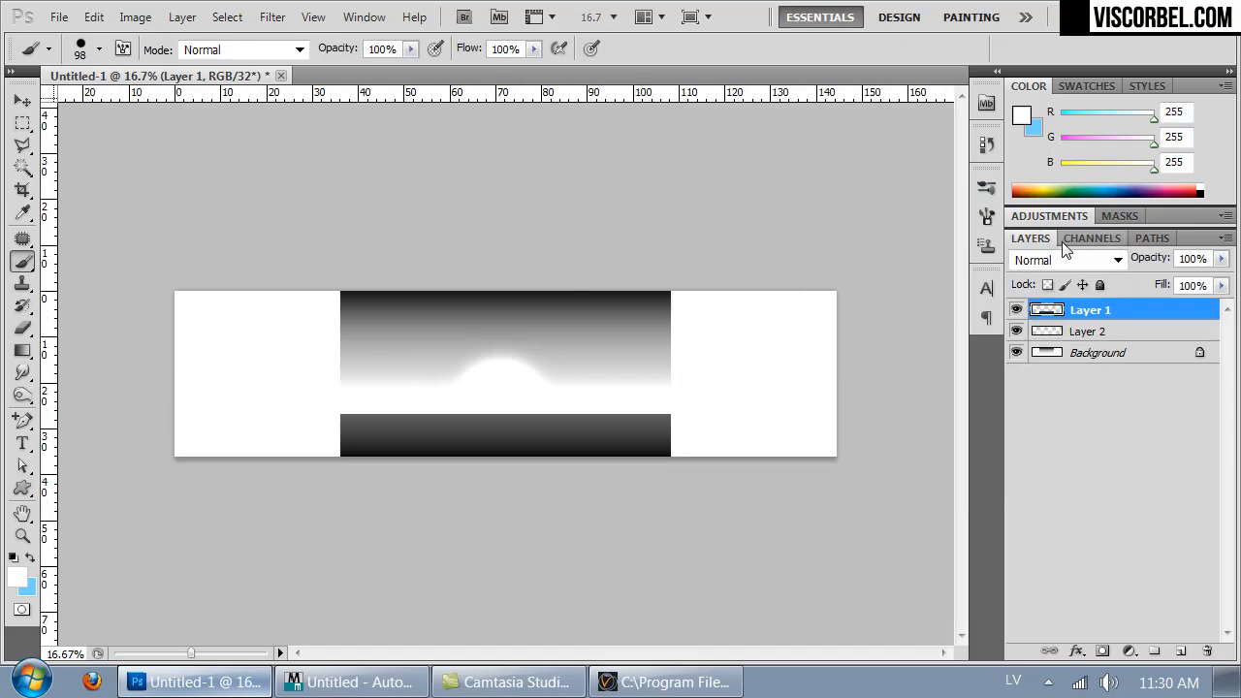
# - Merge all visible layers into the Background layer
pyautogui.hotkey('ctrl', '+')
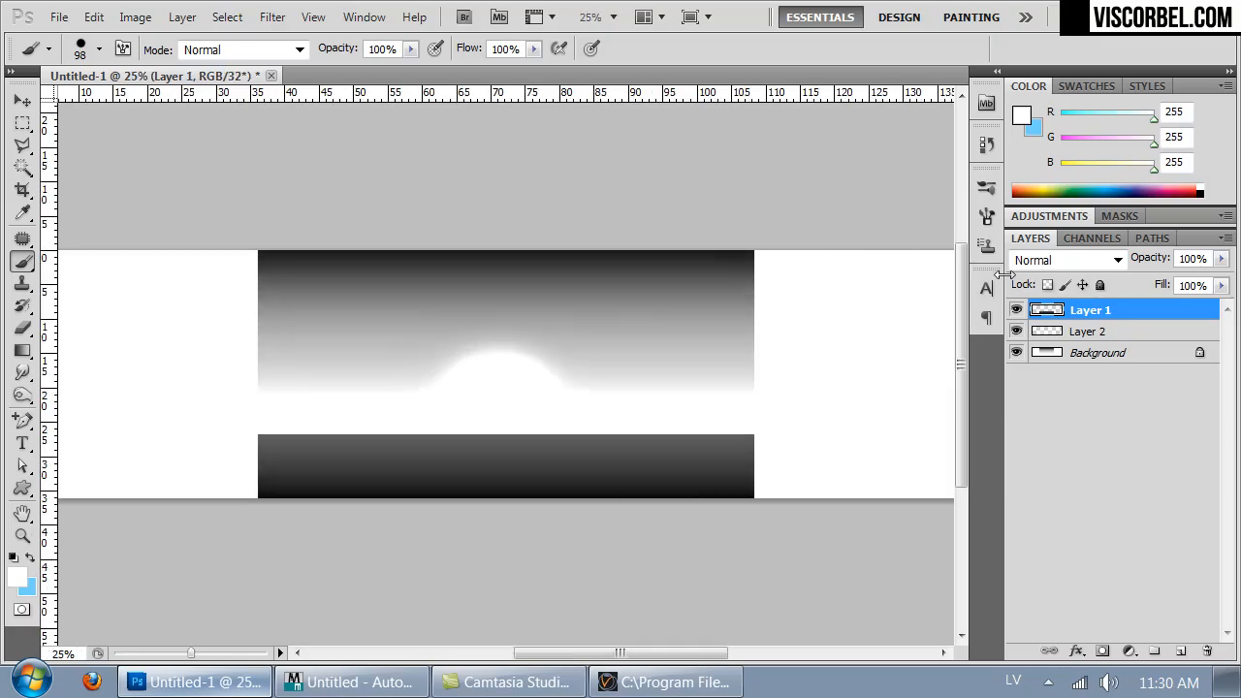
pyautogui.press('m')
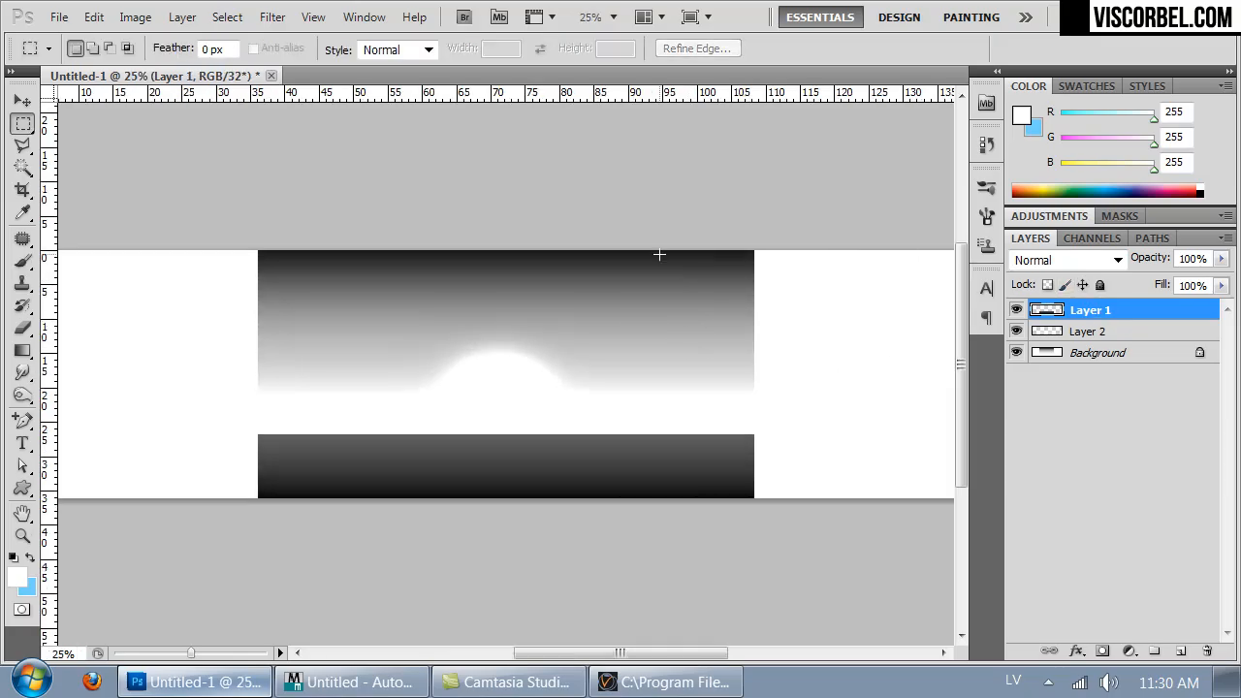
pyautogui.moveTo(734, 487); pyautogui.dragTo(753, 507)
pyautogui.hotkey('ctrl', 'd')
pyautogui.hotkey('ctrl', 'shift', 'e')
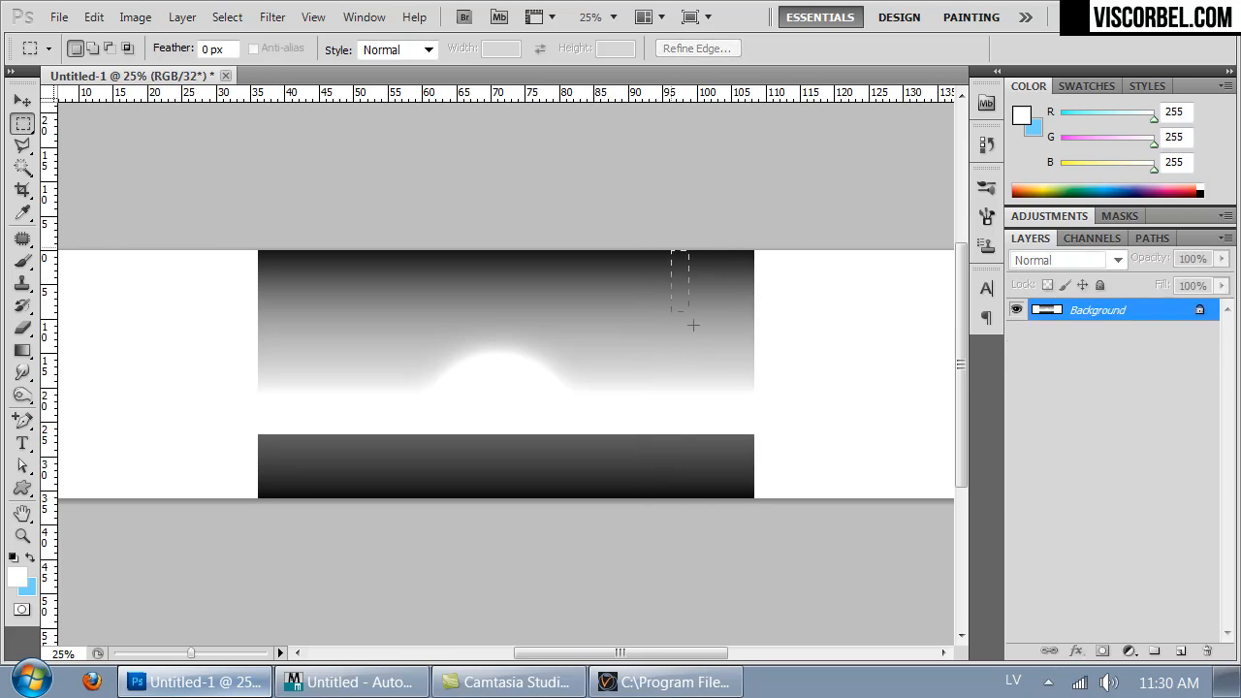
# - Free Transform a strip at the image's right edge to stretch it across the blank canvas on the right
pyautogui.moveTo(751, 507); pyautogui.dragTo(748, 507)
pyautogui.rightClick(743, 371)
pyautogui.click(823, 519)
pyautogui.moveTo(751, 371); pyautogui.dragTo(631, 373)
pyautogui.press('Return')
pyautogui.moveTo(690, 653); pyautogui.dragTo(519, 653)
# - Select a strip at the image's left edge and Free Transform it to fill the blank canvas on the left
pyautogui.click(602, 255)
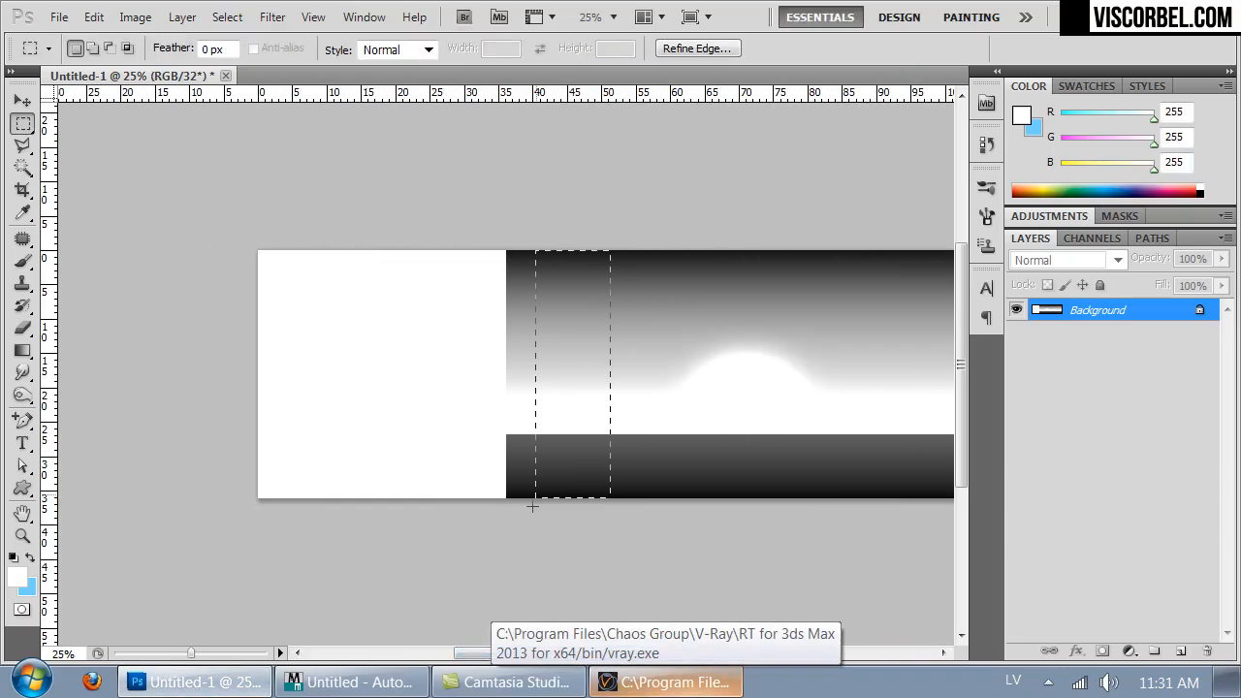
pyautogui.moveTo(521, 537); pyautogui.dragTo(512, 534)
pyautogui.rightClick(540, 442)
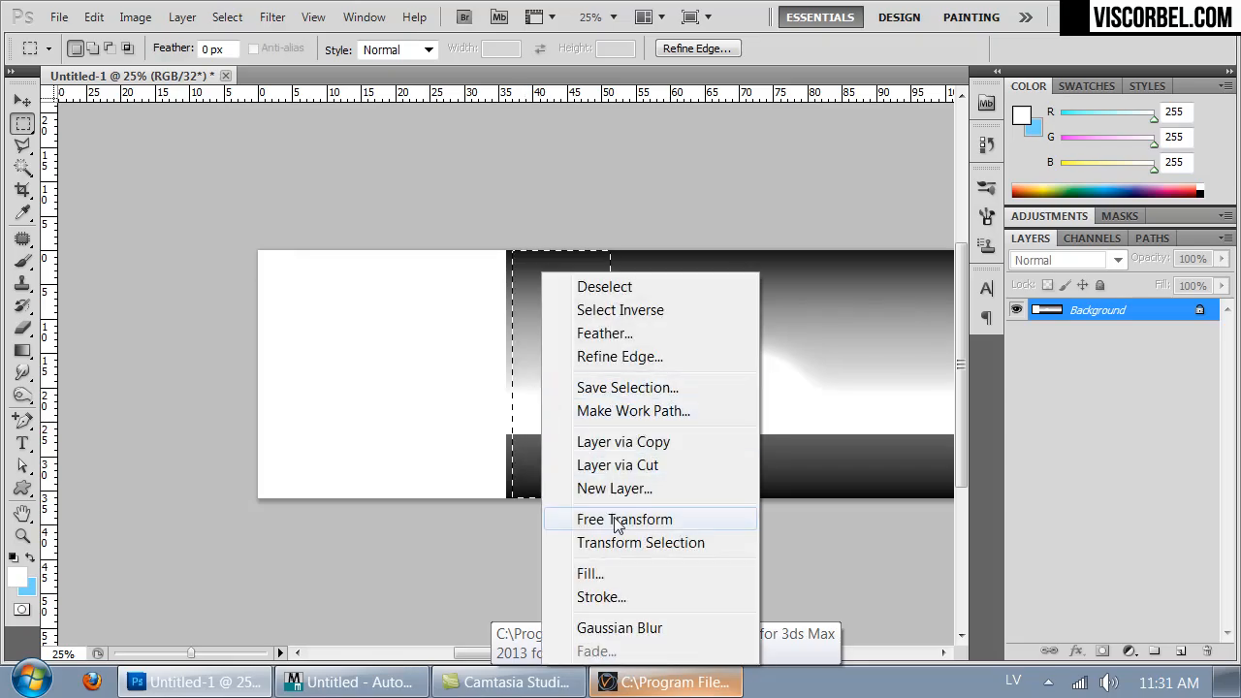
pyautogui.click(572, 515)
pyautogui.moveTo(505, 372); pyautogui.dragTo(258, 368)
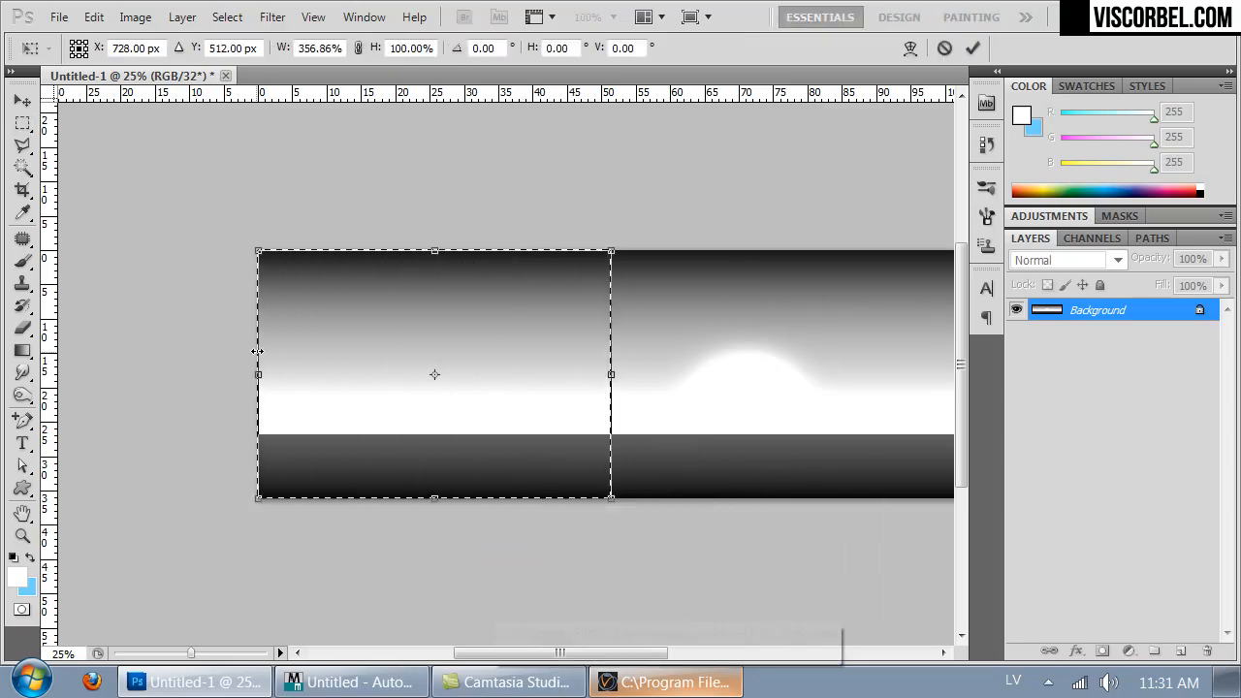
pyautogui.press('Return')
pyautogui.click(282, 320)
pyautogui.moveTo(715, 355); pyautogui.dragTo(430, 359)
# - Save the image in Radiance HDR format as bw.hdr in the Studio_lighting Textures folder, replacing the existing file
pyautogui.hotkey('ctrl', 'shift', 's')
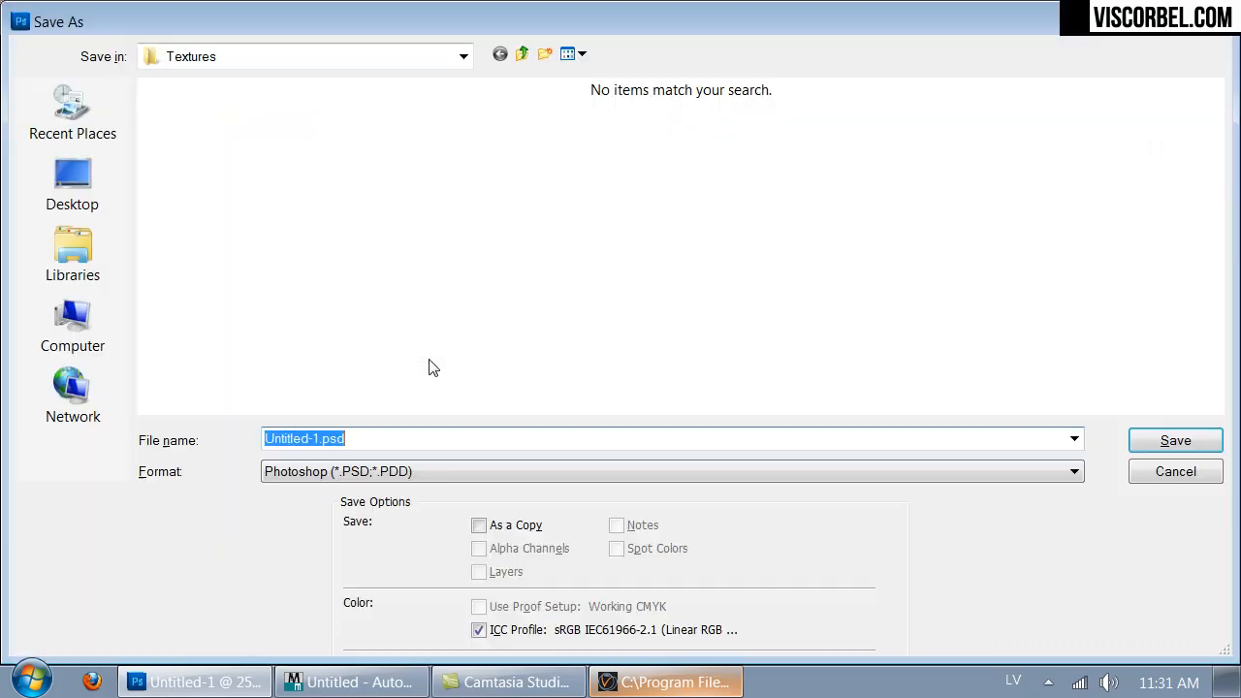
pyautogui.click(320, 472)
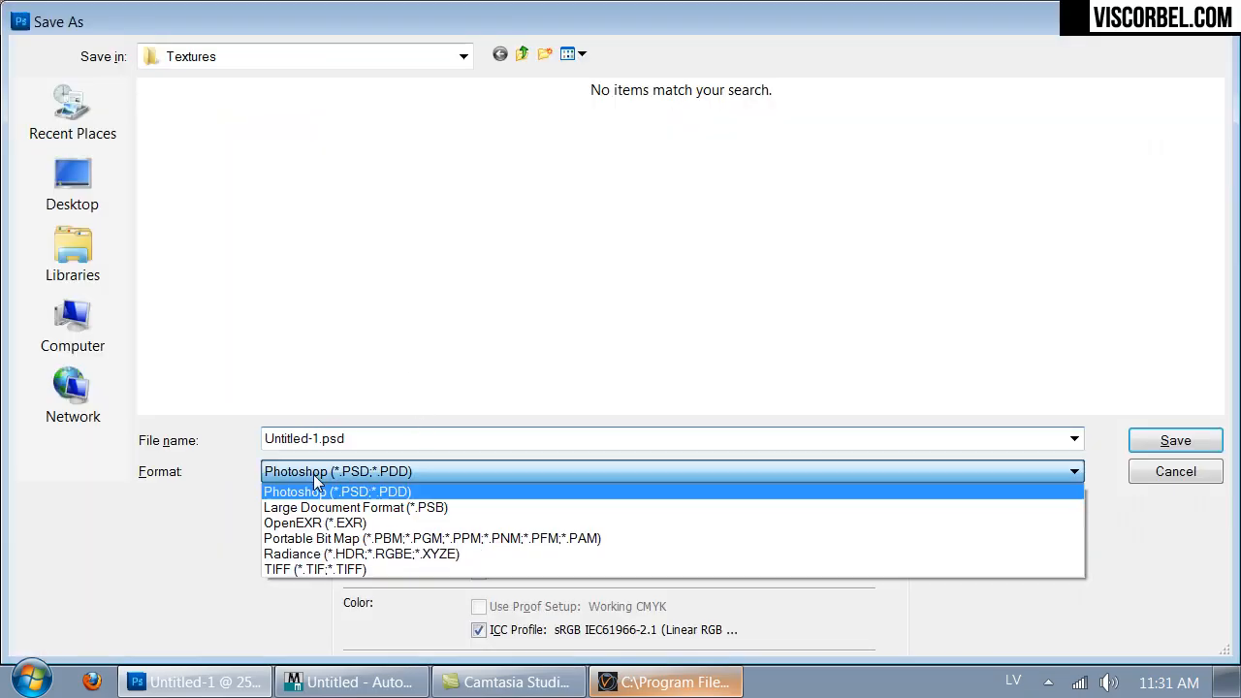
pyautogui.click(339, 555)
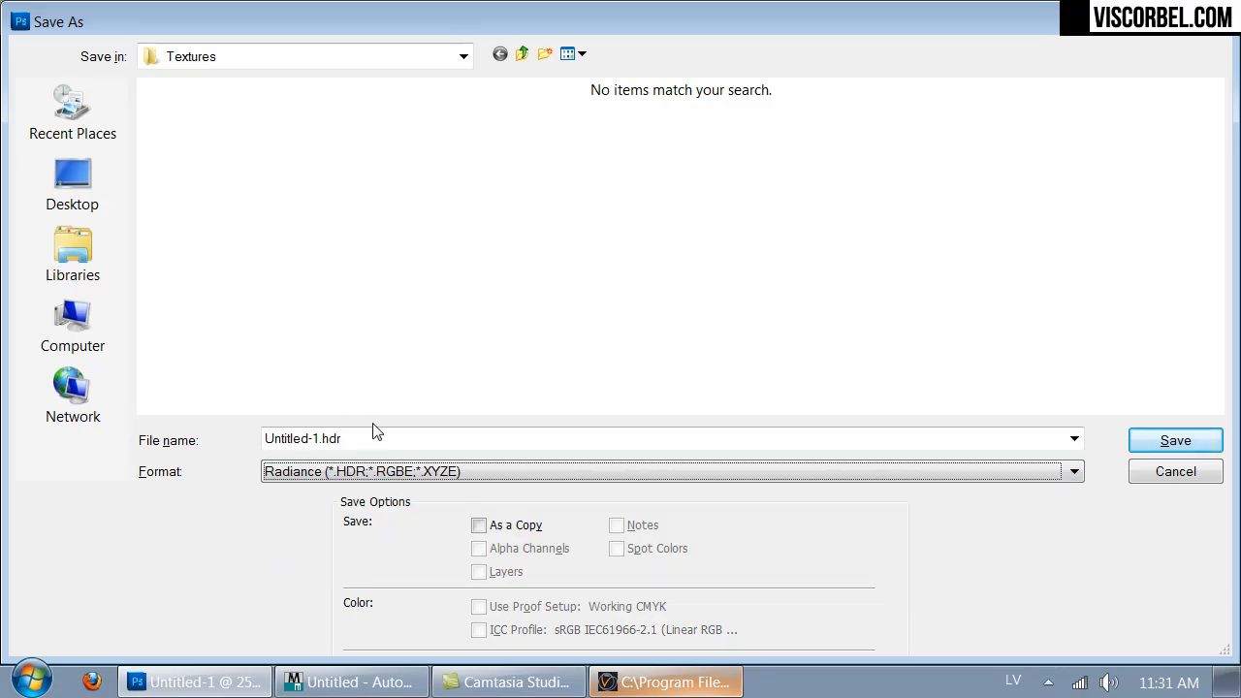
pyautogui.click(102, 196)
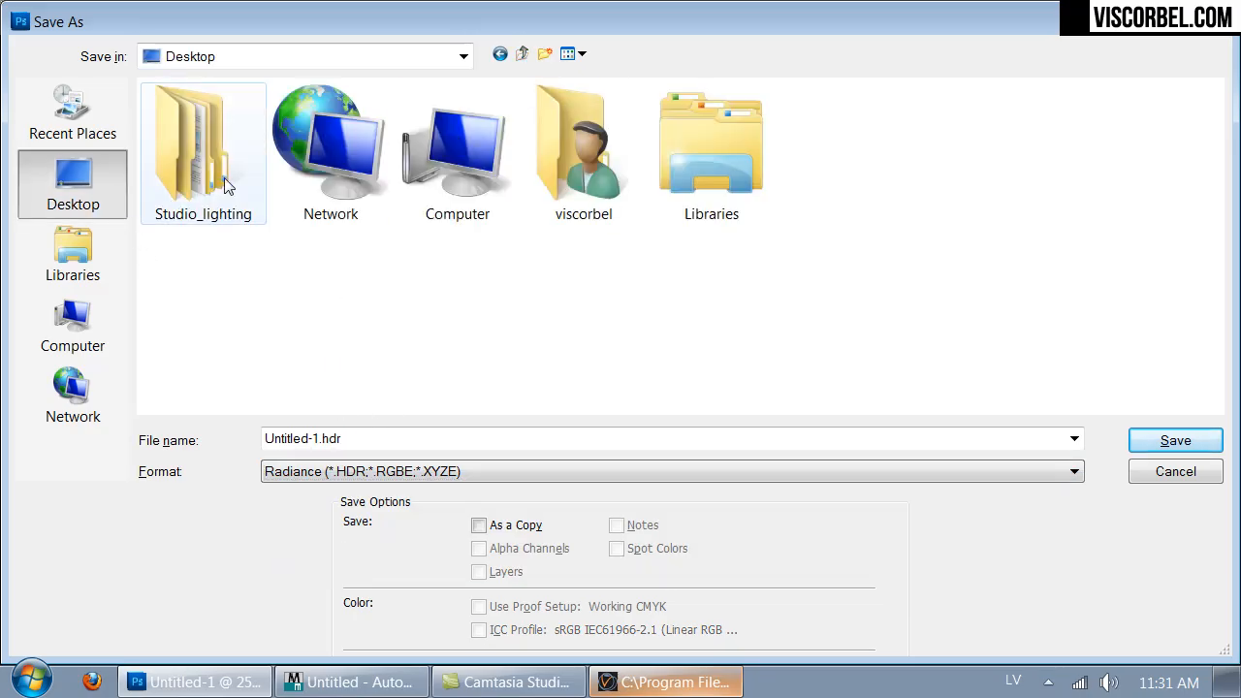
pyautogui.doubleClick(224, 177)
pyautogui.doubleClick(183, 235)
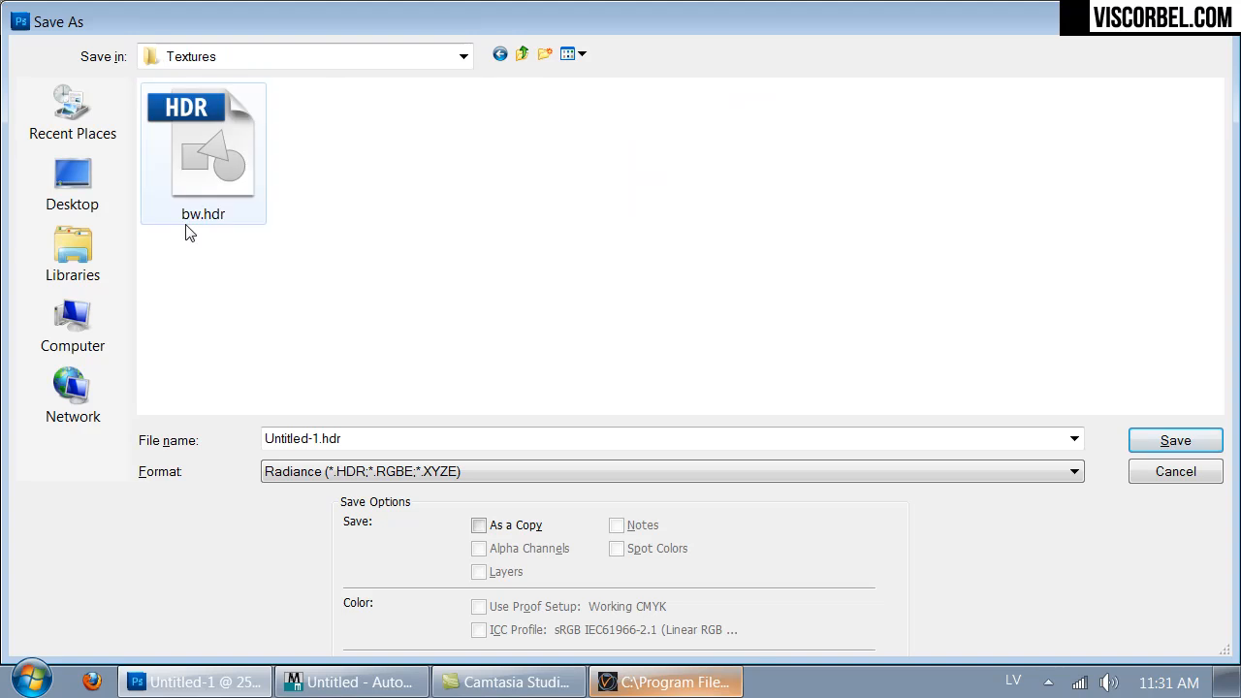
pyautogui.doubleClick(197, 194)
pyautogui.click(524, 236)
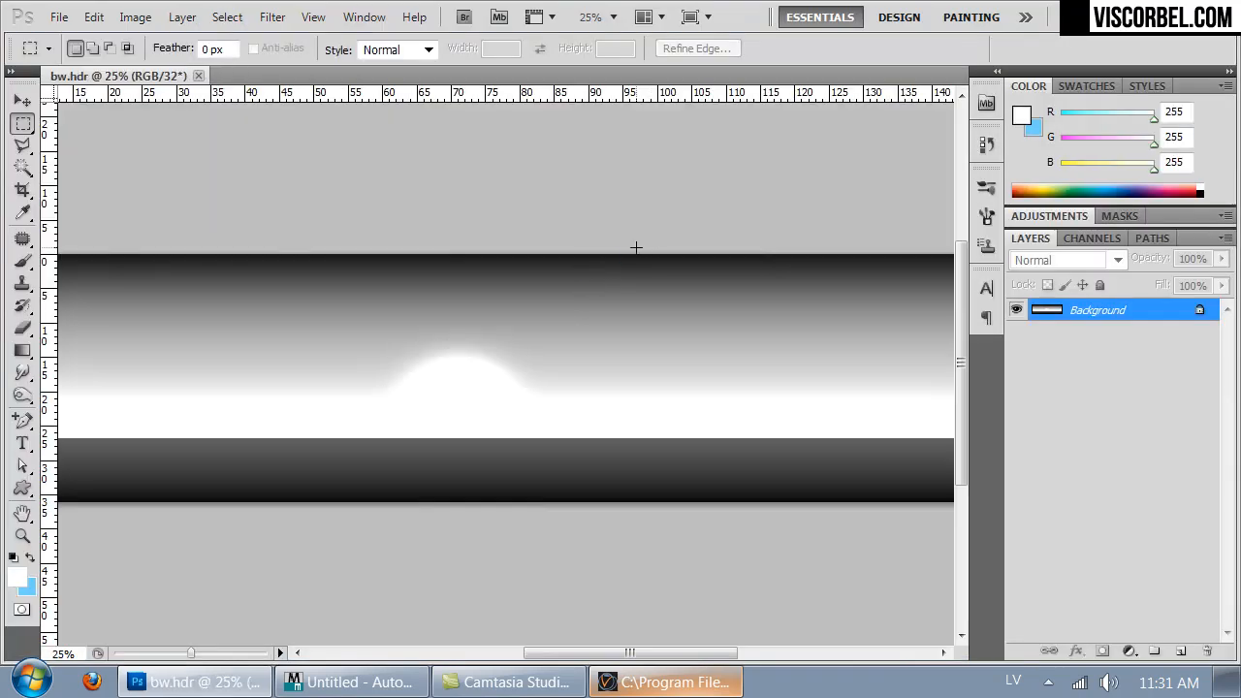
# - Switch to 3ds Max to check the scene, then return to Photoshop
pyautogui.hotkey('alt', 'Tab')
pyautogui.keyDown('alt'); pyautogui.moveTo(449, 342); pyautogui.dragTo(471, 287, button='middle'); pyautogui.keyUp('alt')
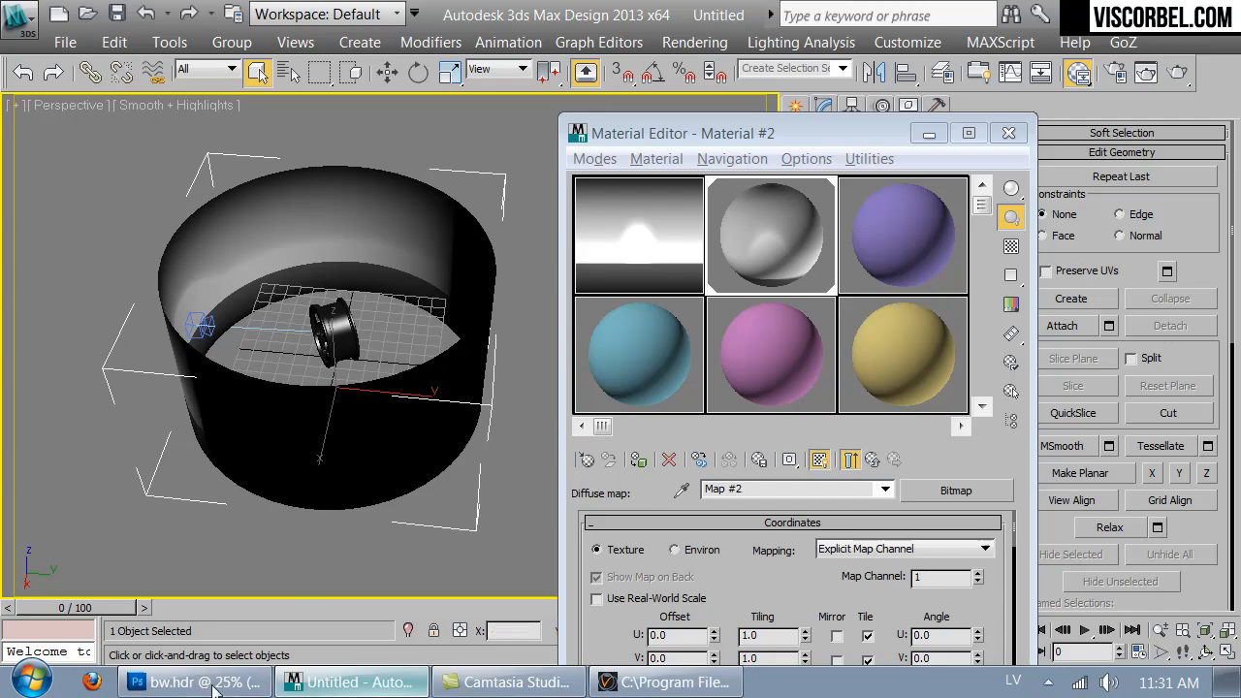
pyautogui.hotkey('alt', 'Tab')
# - Extend the canvas width to 200 percent, then undo the canvas change
pyautogui.hotkey('ctrl', 'alt', 'c')
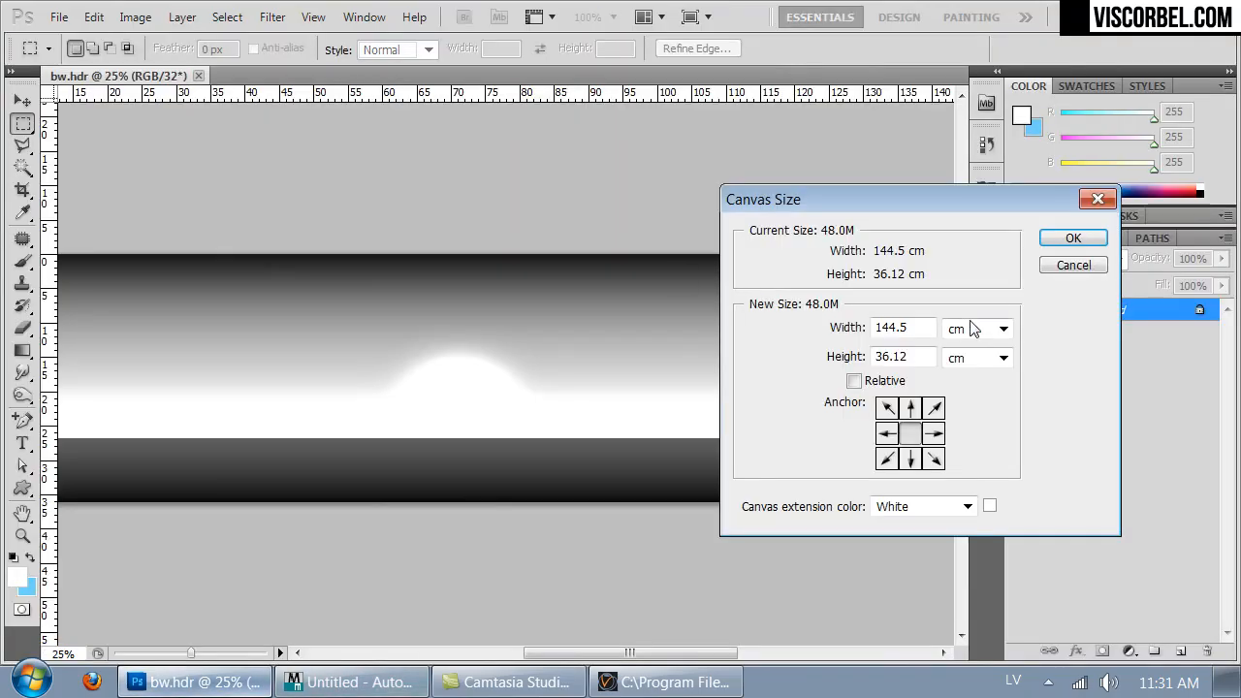
pyautogui.click(953, 328)
pyautogui.click(979, 351)
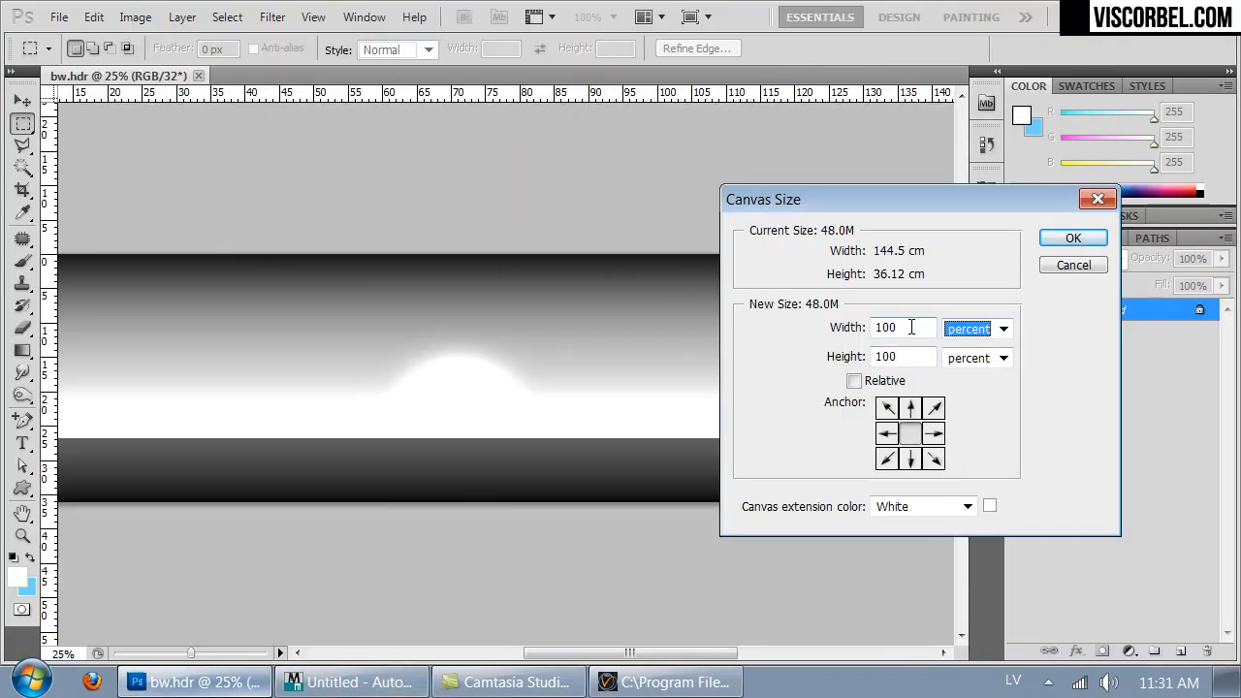
pyautogui.click(911, 326)
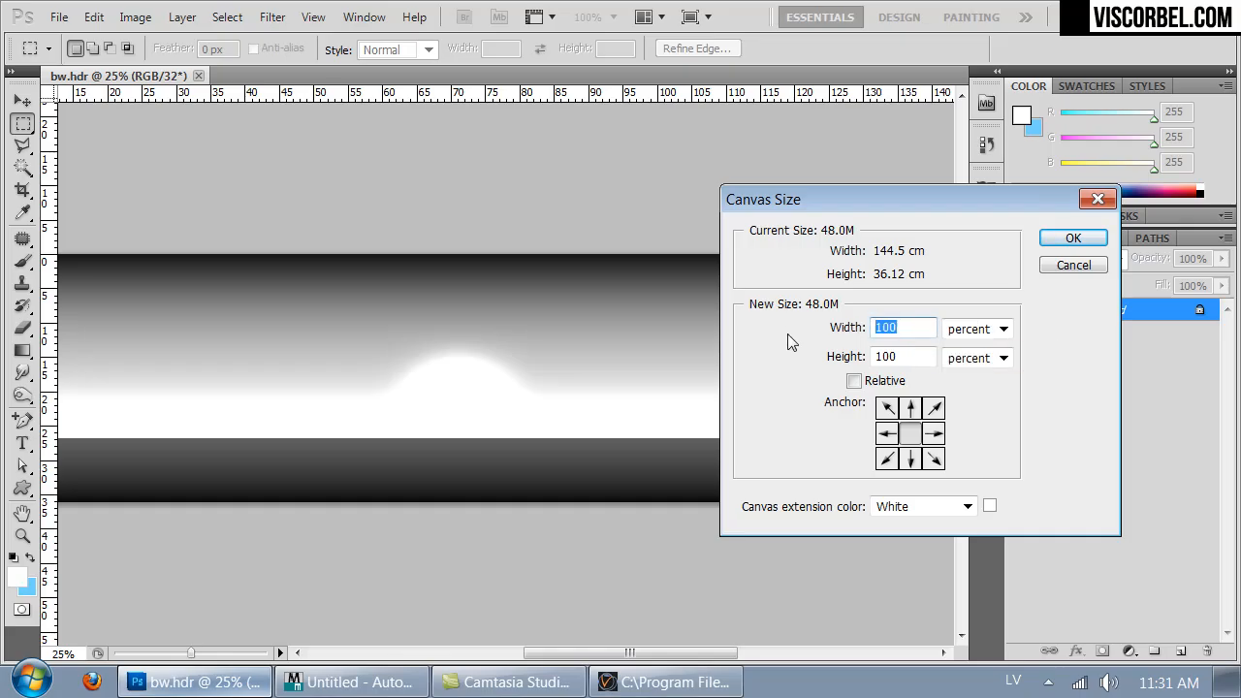
pyautogui.write('200')
pyautogui.press('Return')
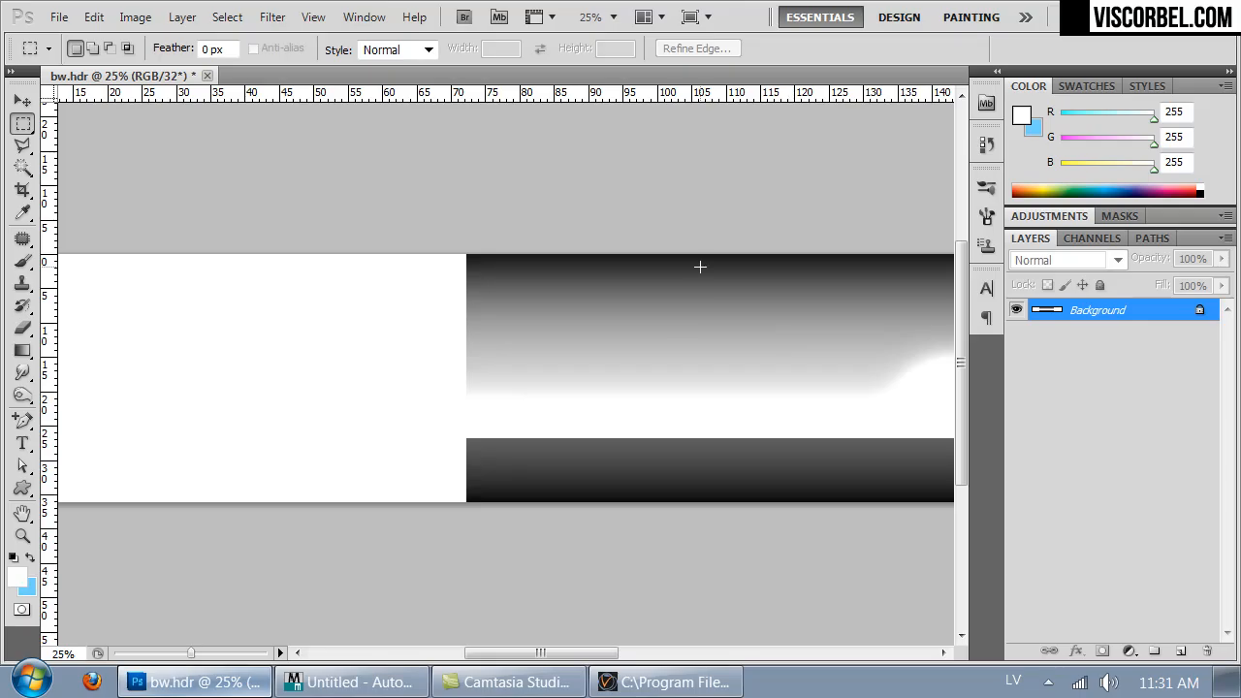
pyautogui.hotkey('ctrl', '-')
pyautogui.hotkey('ctrl', '-')
pyautogui.hotkey('ctrl', 'z')
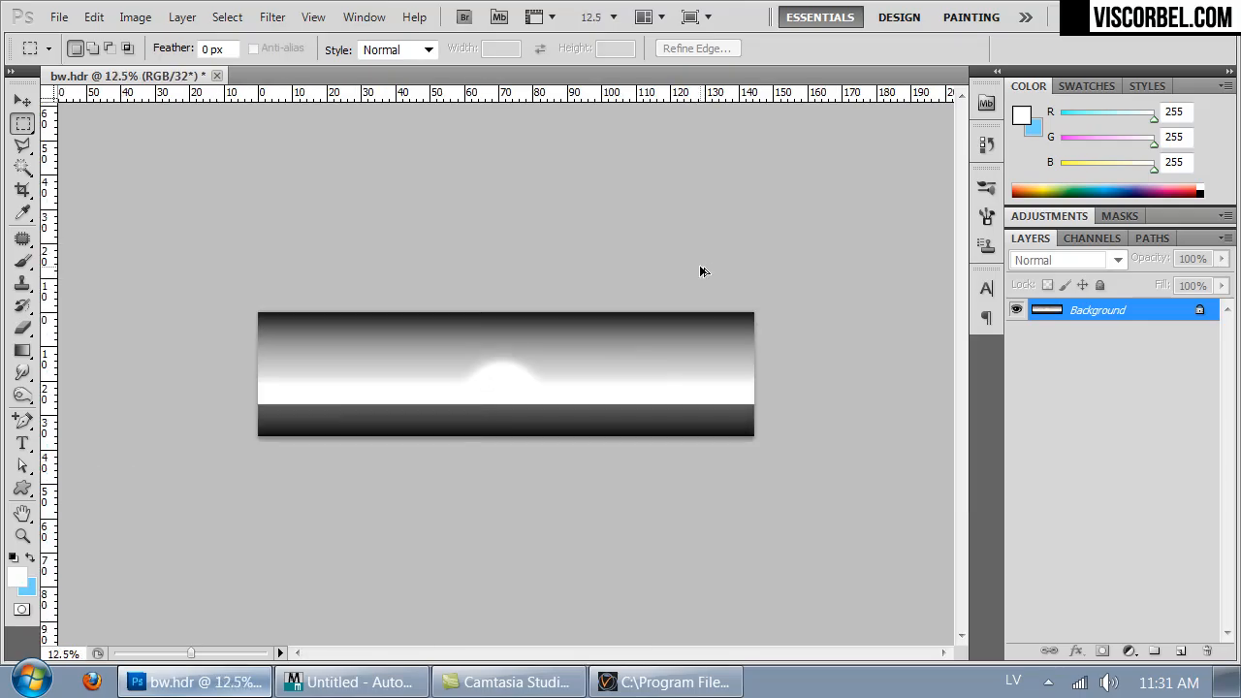
# - Extend the canvas width to 150 percent
pyautogui.hotkey('ctrl', 'alt', 'c')
pyautogui.click(1000, 335)
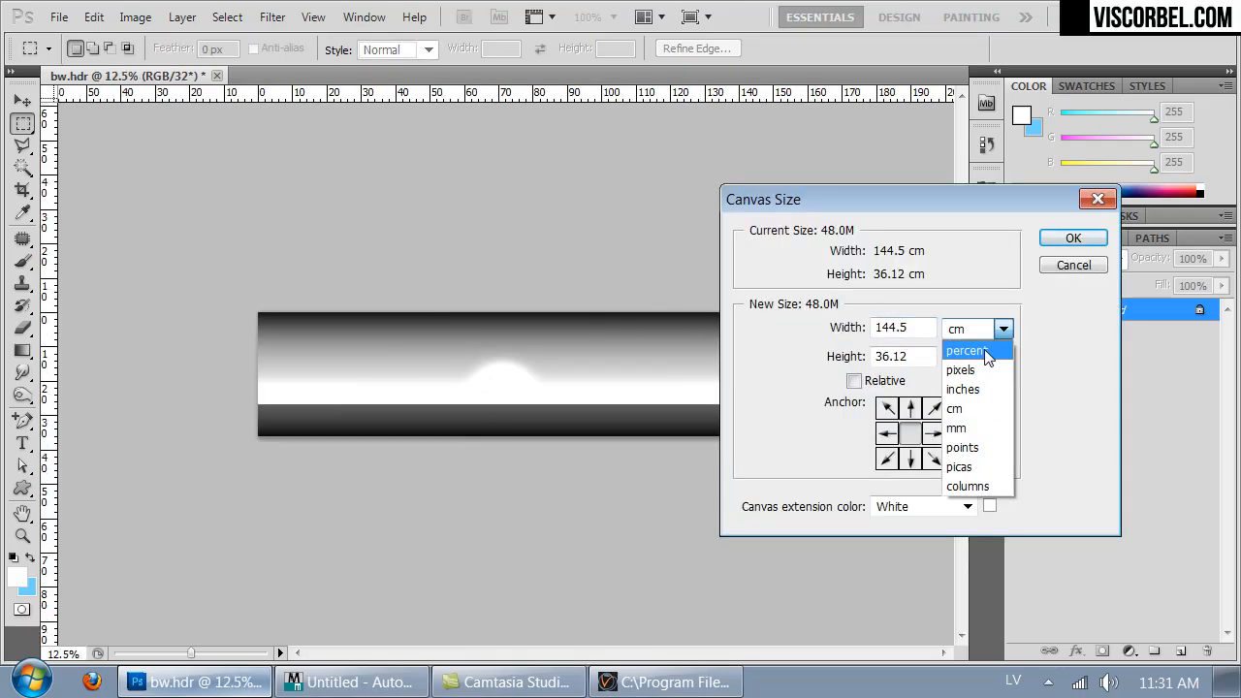
pyautogui.click(978, 351)
pyautogui.moveTo(904, 329); pyautogui.dragTo(792, 325)
pyautogui.write('150')
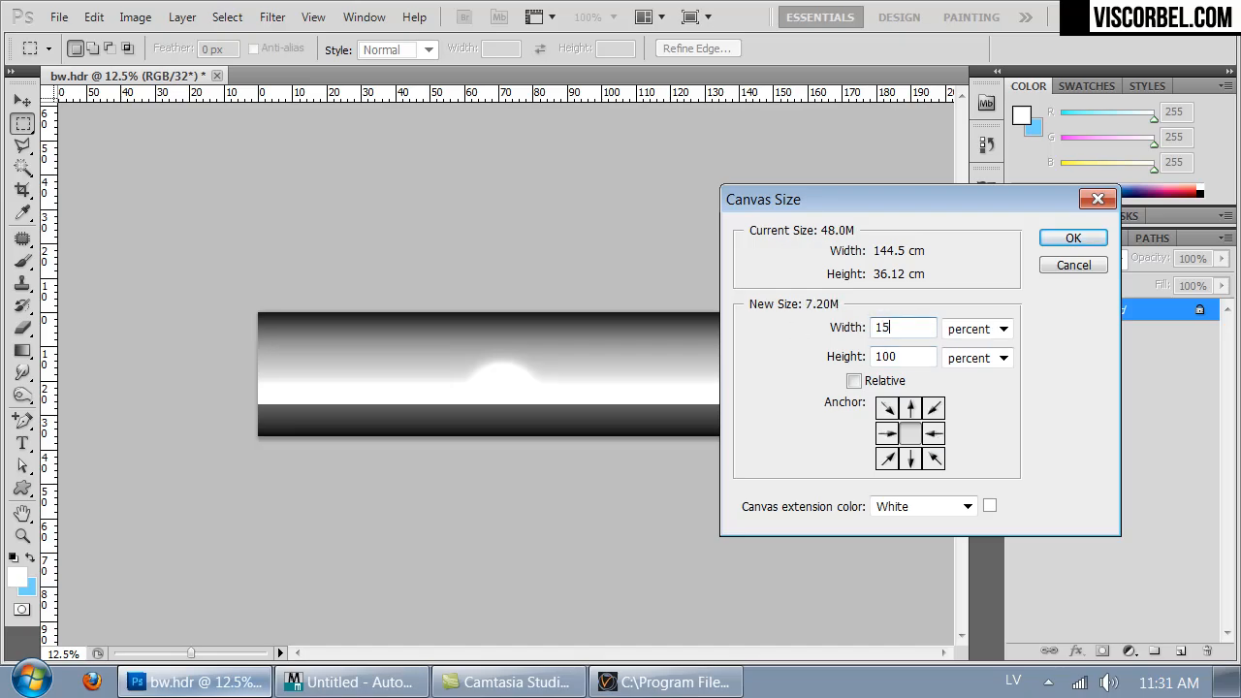
pyautogui.press('Return')
# - Free Transform a strip at the image's right edge to stretch it across the blank canvas on the right
pyautogui.moveTo(745, 469); pyautogui.dragTo(748, 469)
pyautogui.rightClick(723, 356)
pyautogui.click(830, 515)
pyautogui.moveTo(748, 384); pyautogui.dragTo(880, 374)
pyautogui.press('Return')
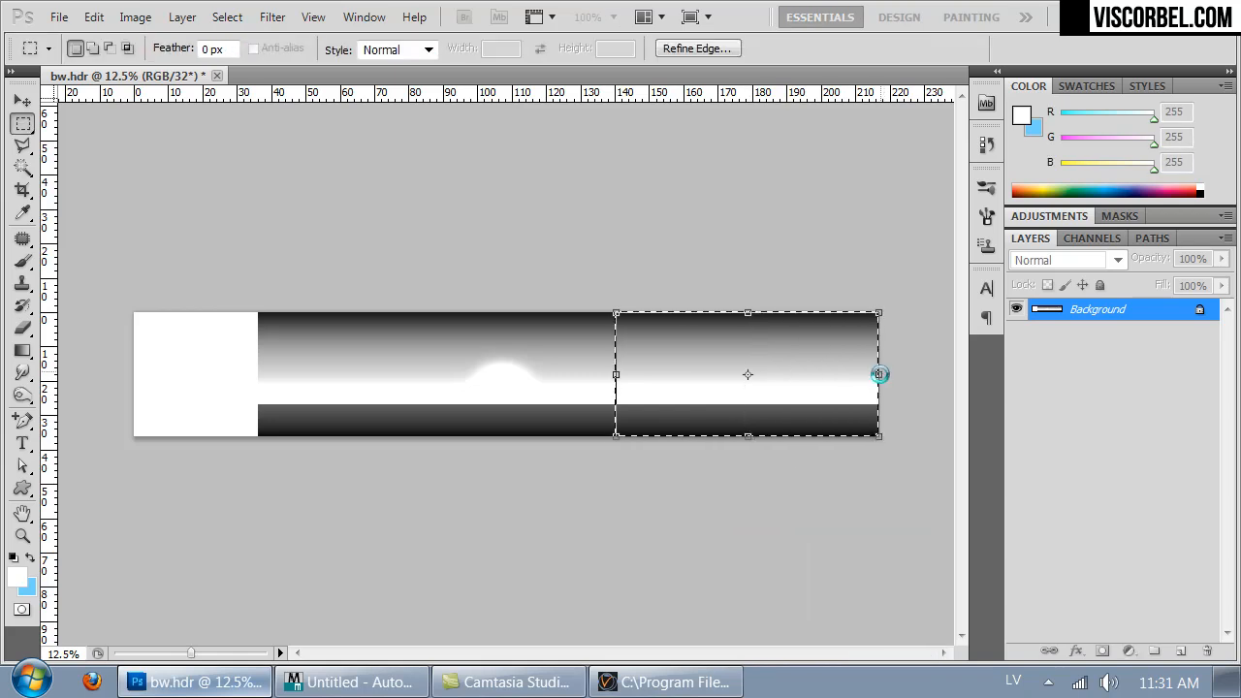
# - Copy the strip to a new layer, move it over the blank canvas on the left and merge it down
pyautogui.hotkey('ctrl', 'j')
pyautogui.keyDown('ctrl'); pyautogui.moveTo(781, 375); pyautogui.dragTo(189, 389); pyautogui.keyUp('ctrl')
pyautogui.hotkey('ctrl', 'e')
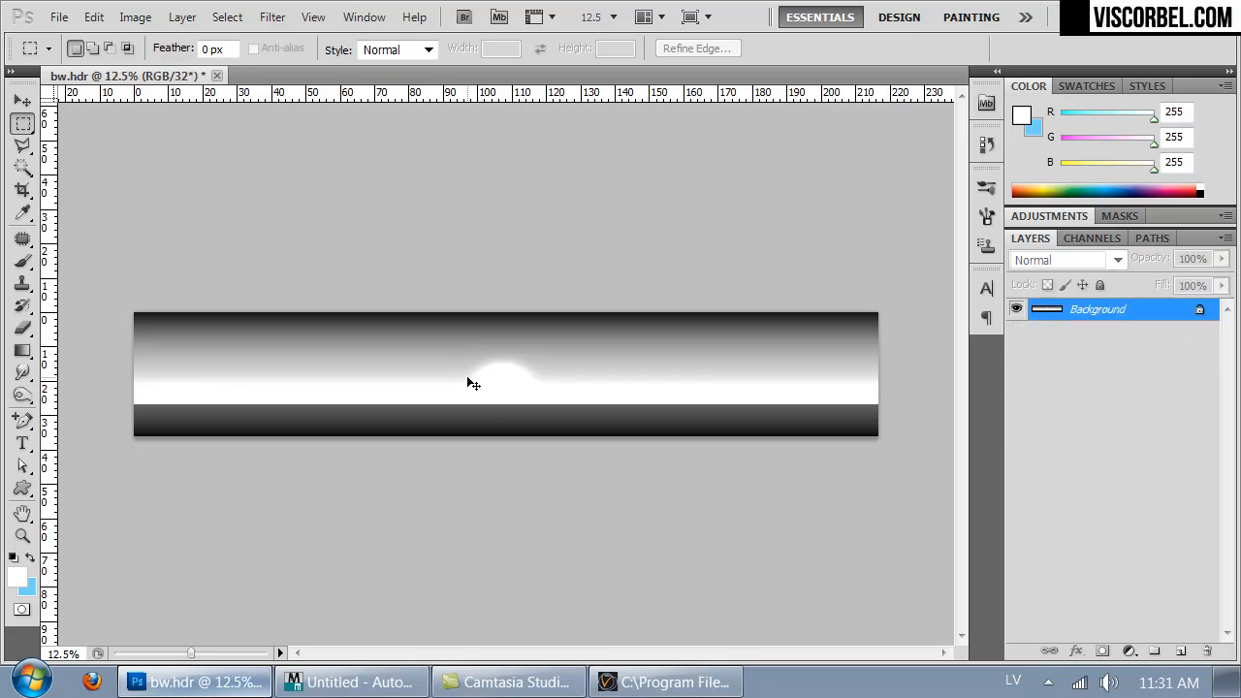
# - Save the image again as bw.hdr, replacing the existing file
pyautogui.hotkey('ctrl', 'shift', 's')
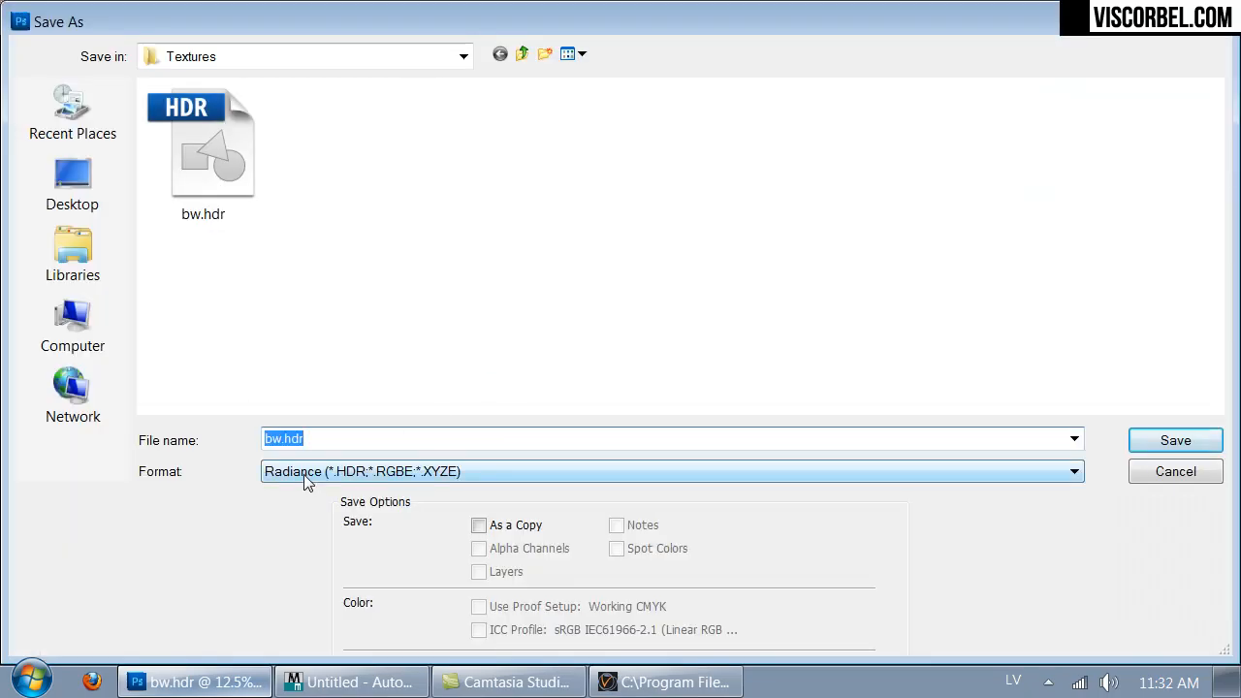
pyautogui.doubleClick(206, 155)
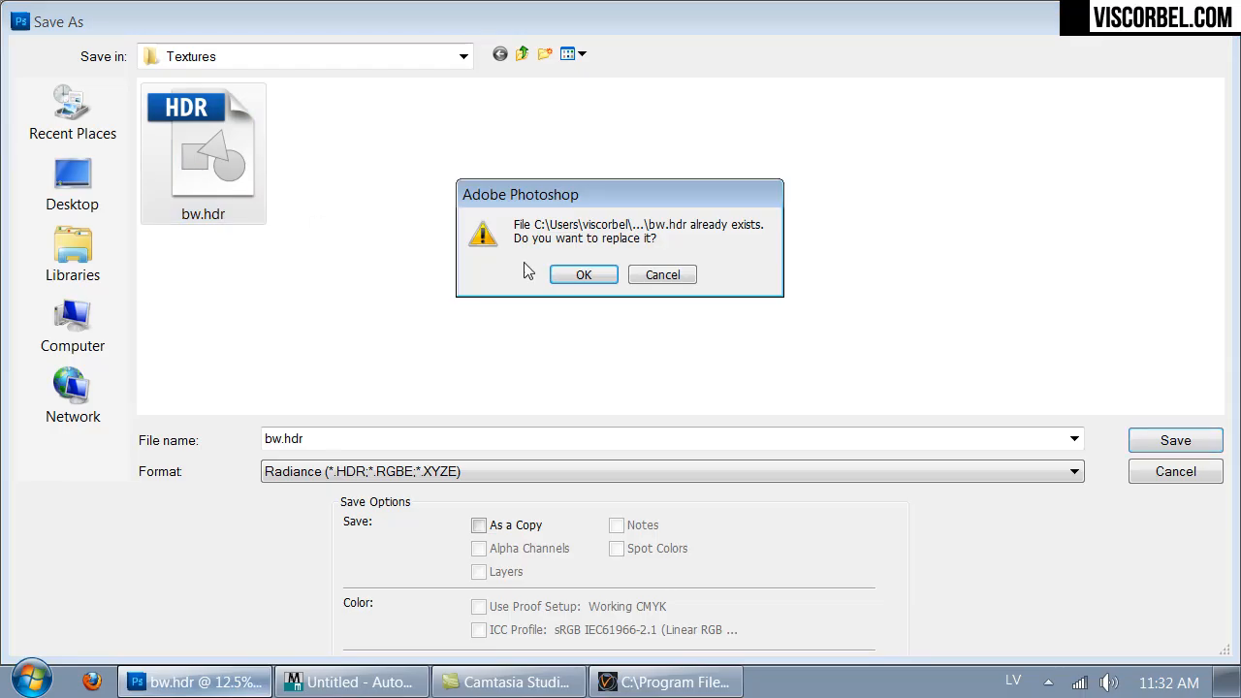
pyautogui.click(582, 275)
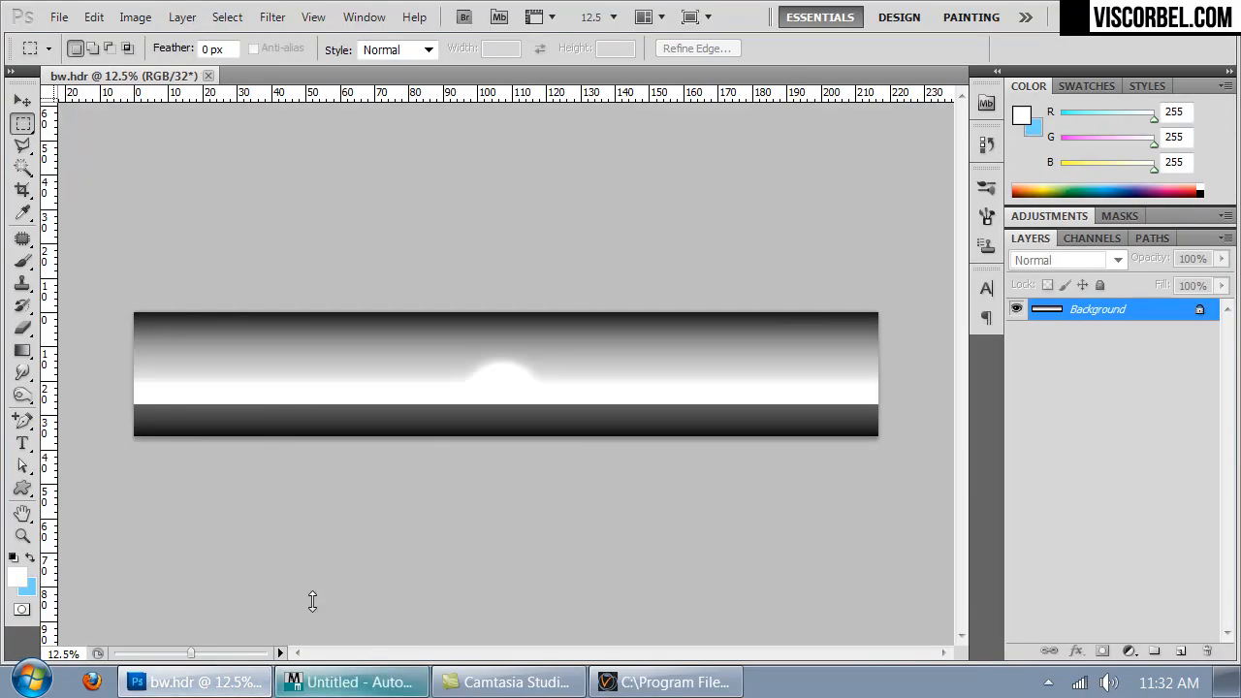
# - Switch to 3ds Max, select the backdrop in the camera view and assign the HDRI light material to it
pyautogui.hotkey('alt', 'Tab')
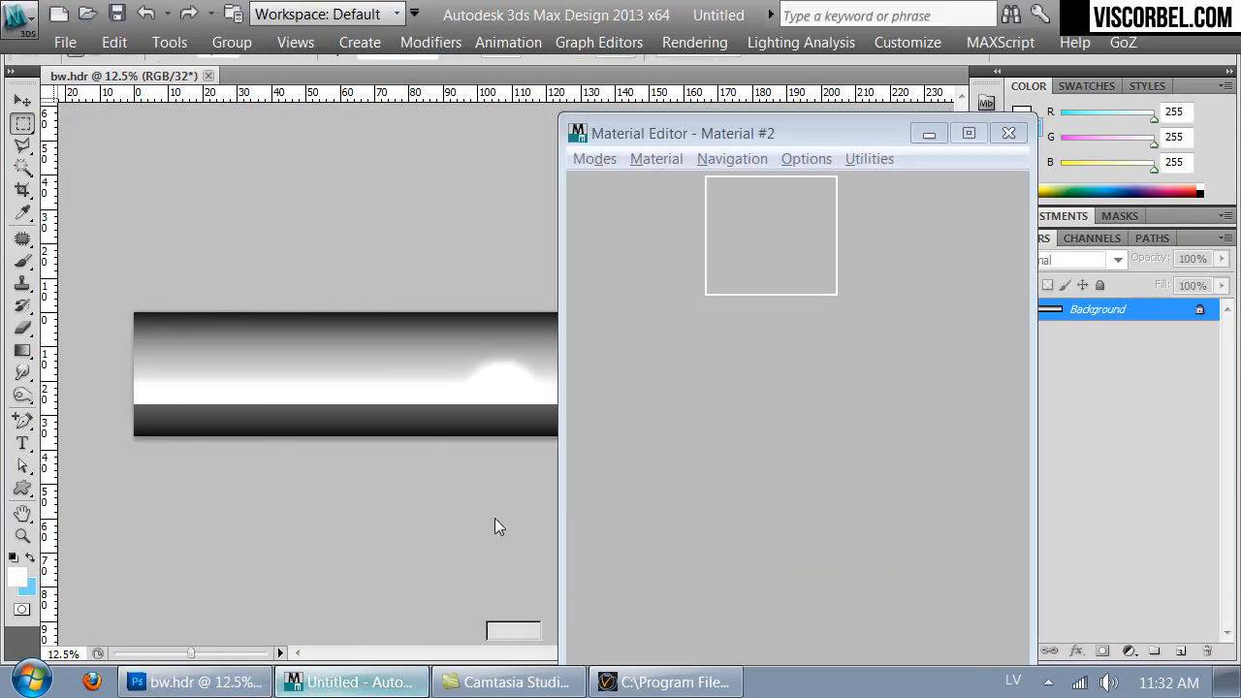
pyautogui.keyDown('alt'); pyautogui.moveTo(204, 349); pyautogui.dragTo(365, 276, button='middle'); pyautogui.keyUp('alt')
pyautogui.press('c')
pyautogui.click(667, 254)
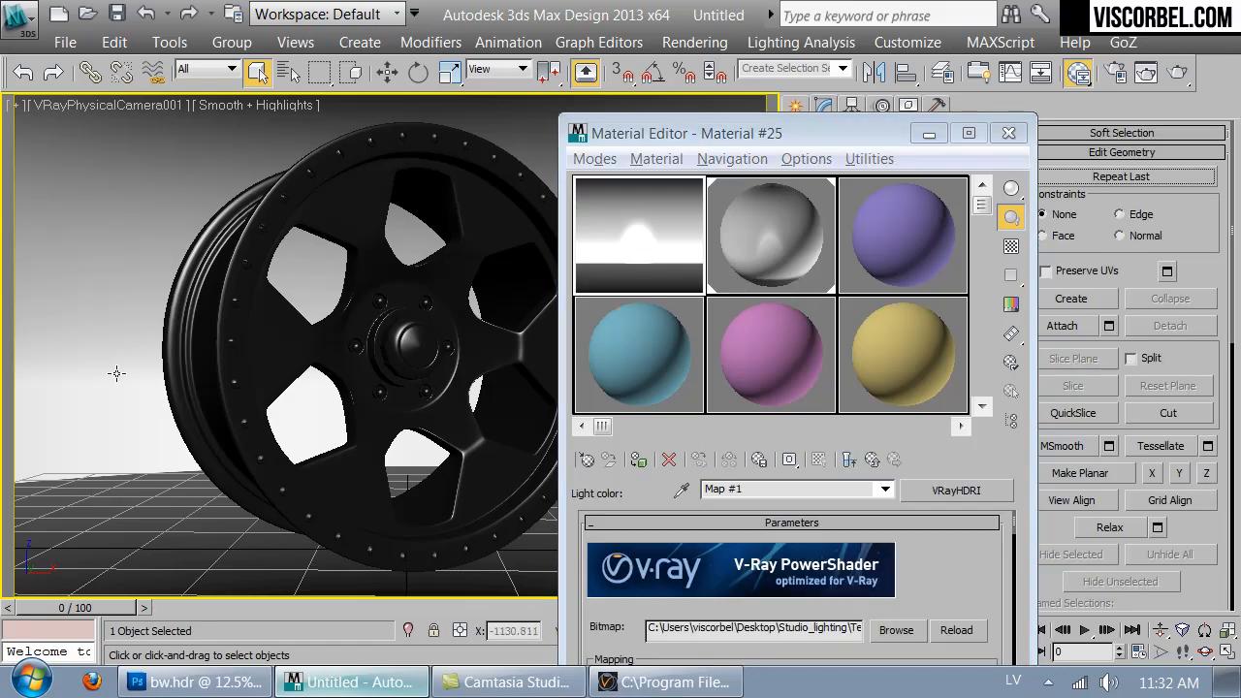
pyautogui.press('F3')
pyautogui.press('F3')
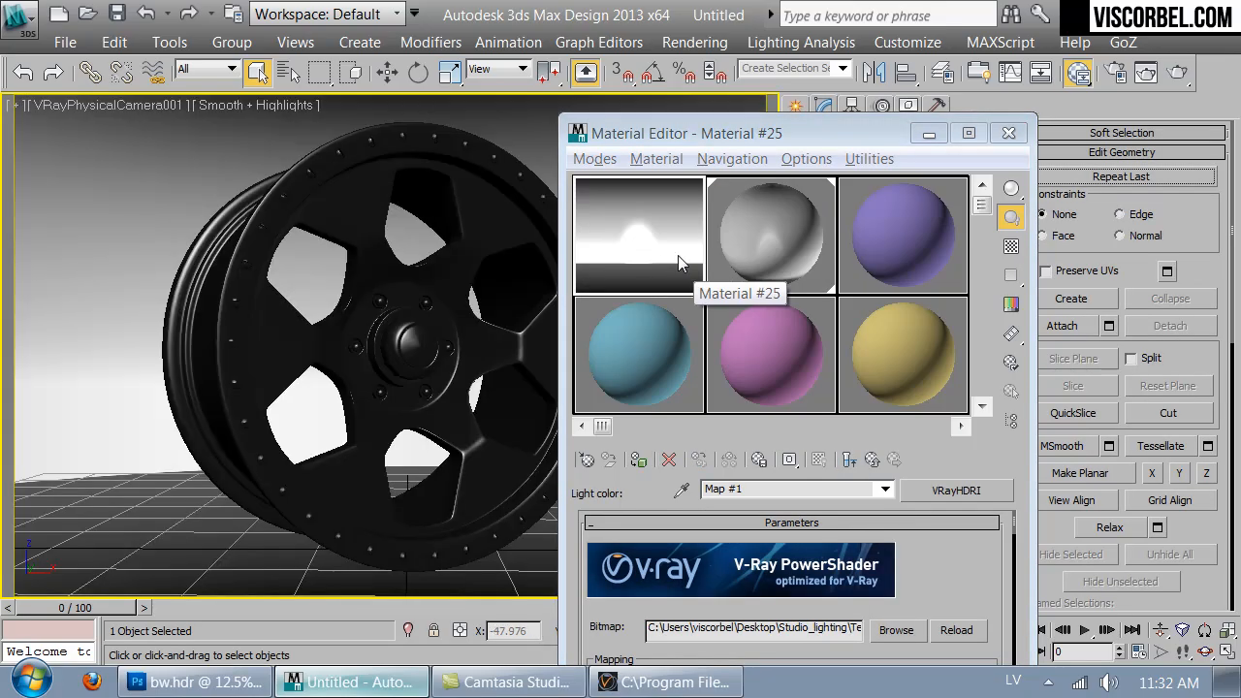
pyautogui.click(639, 462)
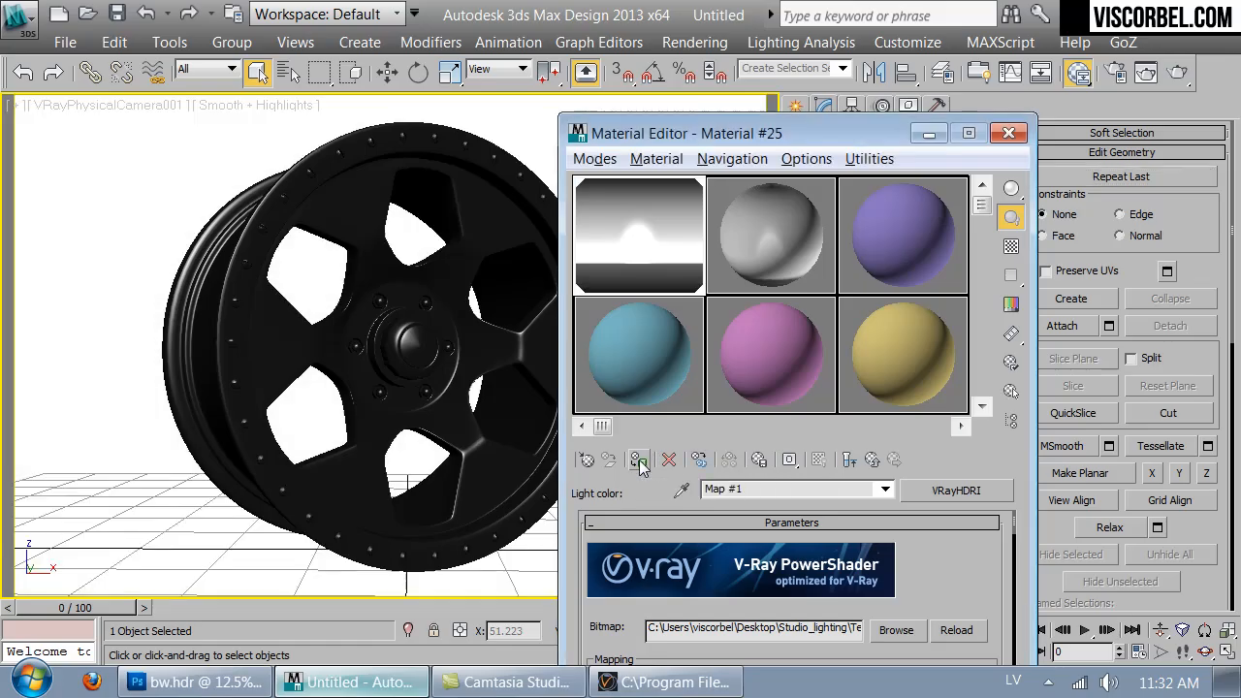
# - Start an ActiveShade render of the camera view and close the material editor
pyautogui.click(1176, 73)
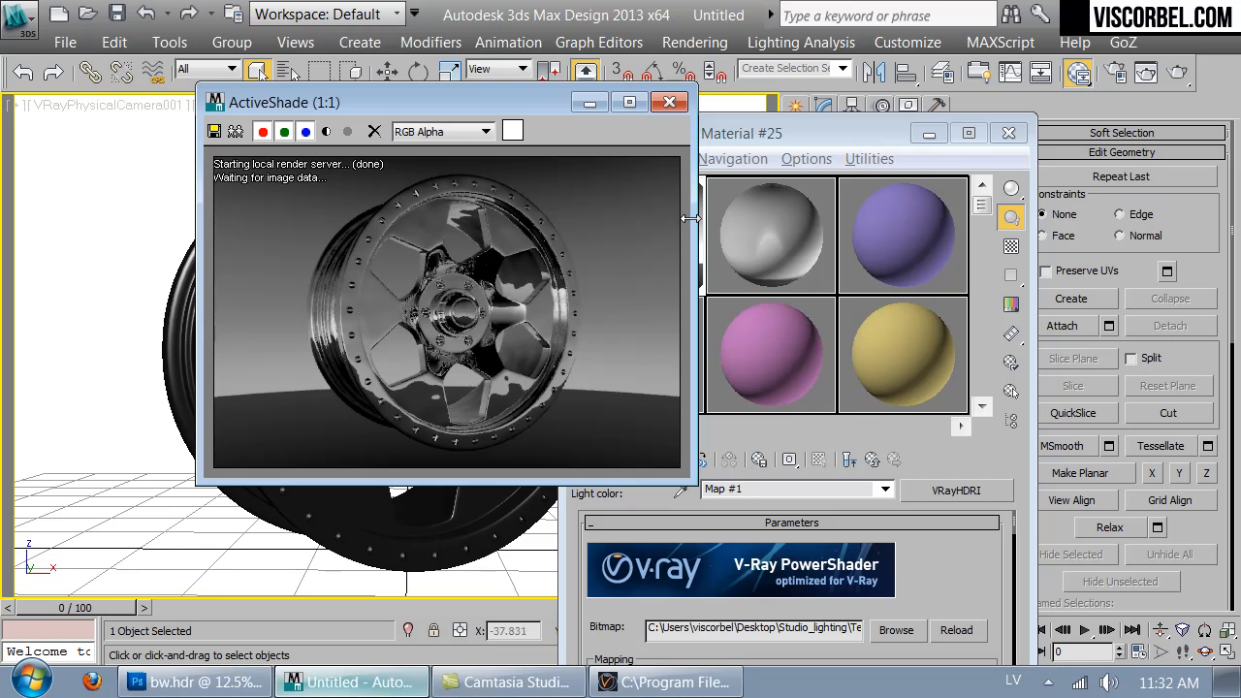
pyautogui.click(1007, 132)
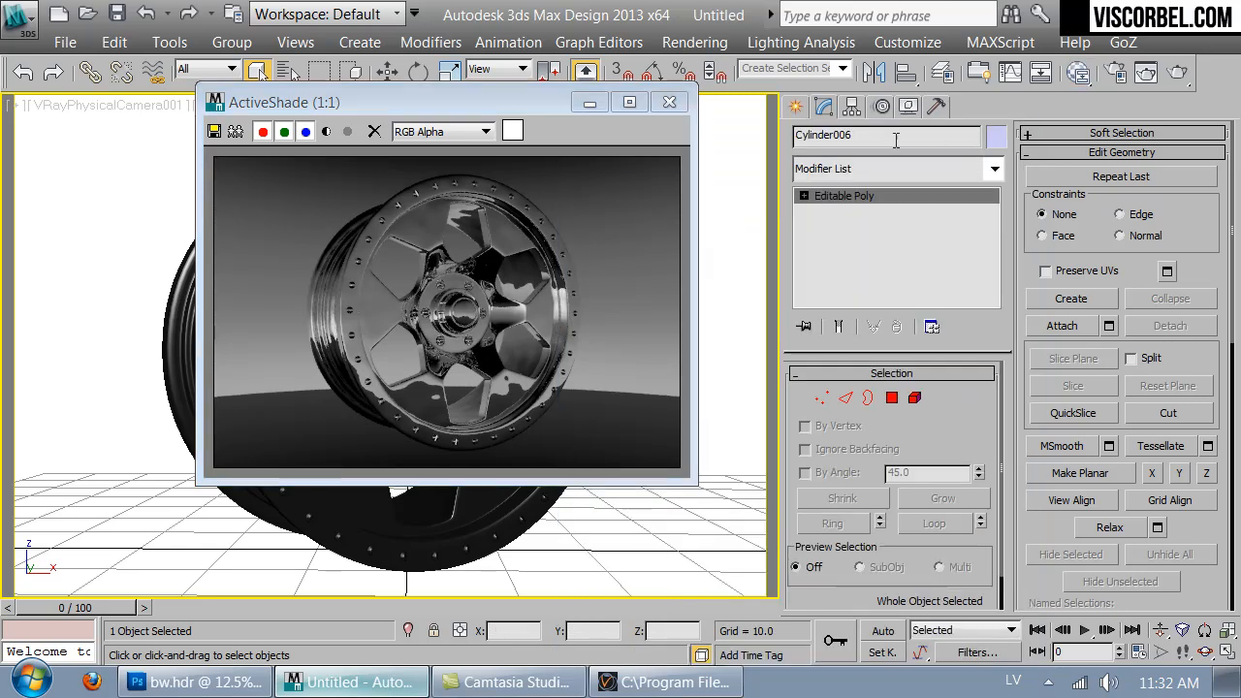
pyautogui.moveTo(531, 111); pyautogui.dragTo(963, 124)
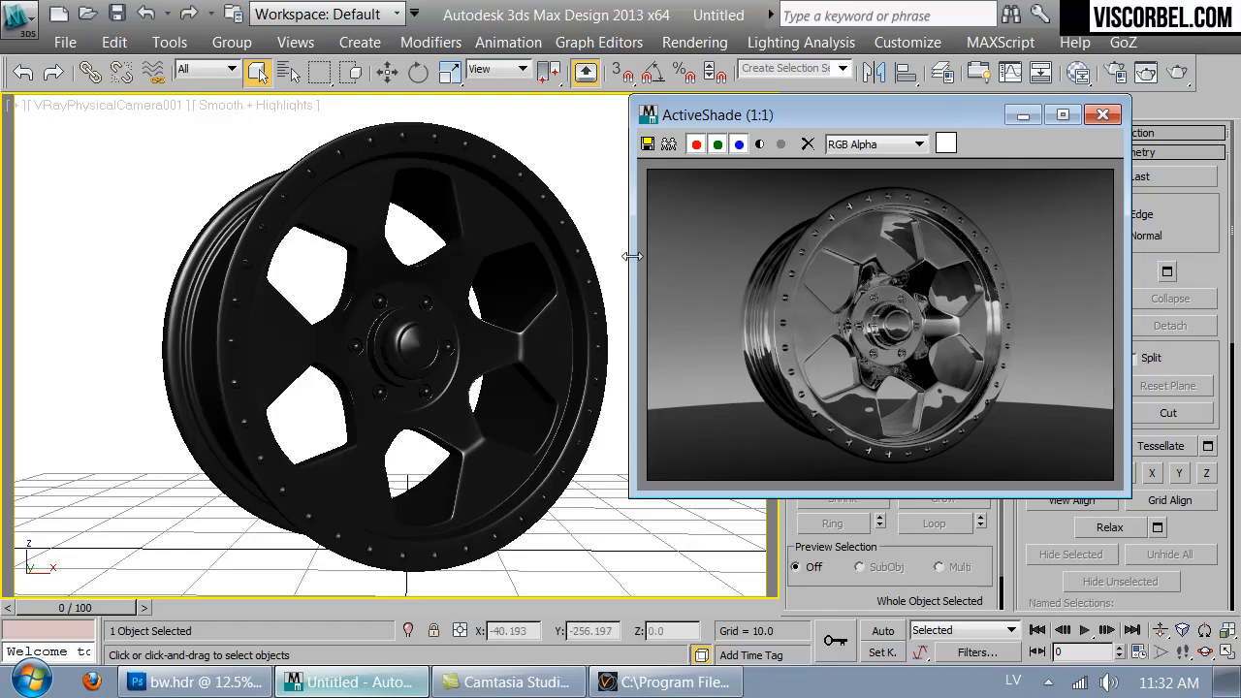
# - In the Left view, move the wheel vertically to about Z -19
pyautogui.press('l')
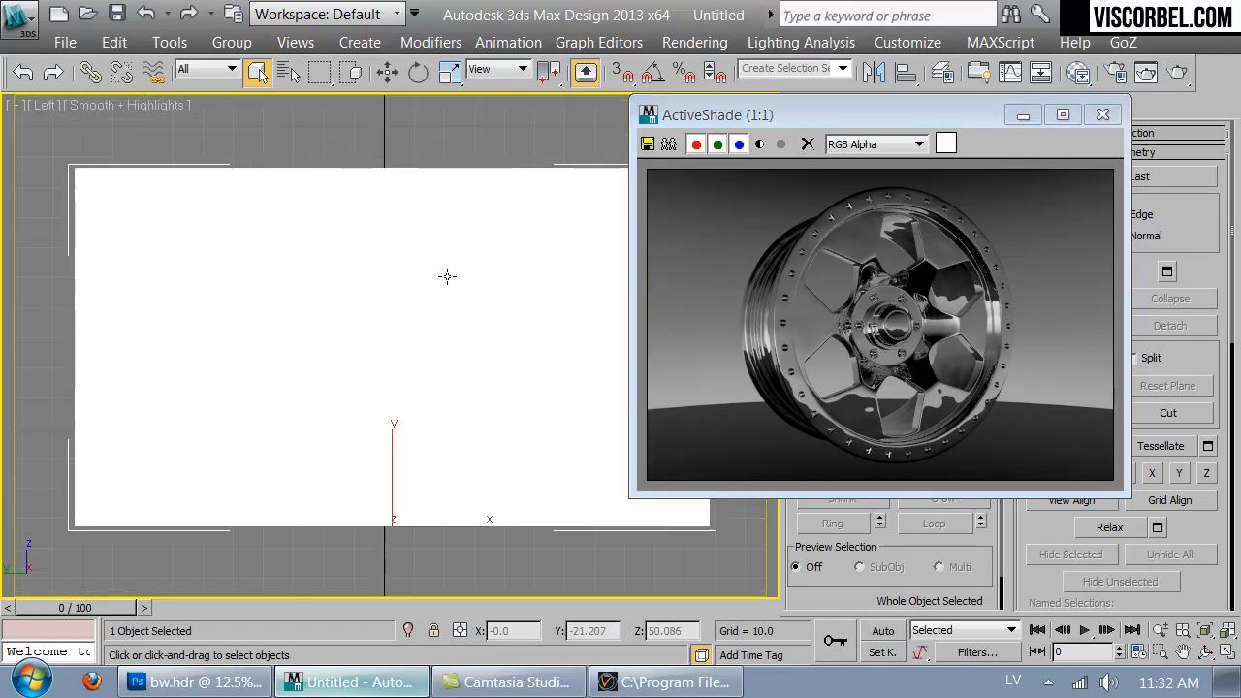
pyautogui.press('F3')
pyautogui.press('w')
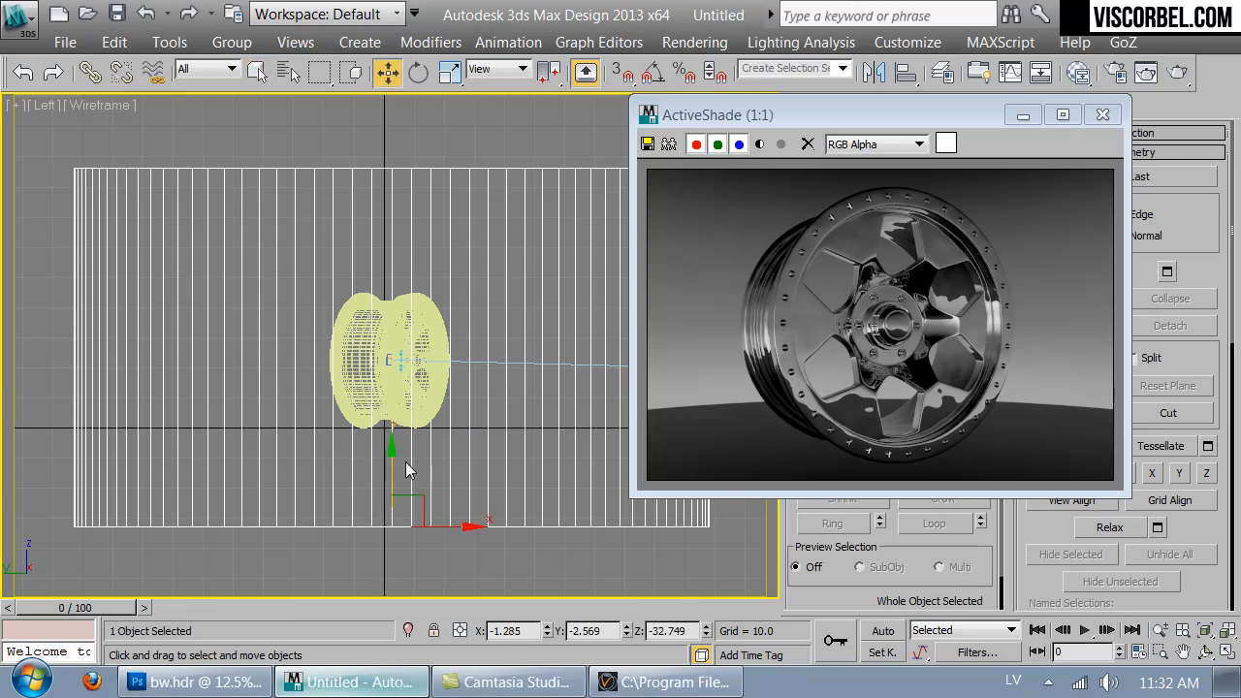
pyautogui.moveTo(396, 444); pyautogui.dragTo(398, 404)
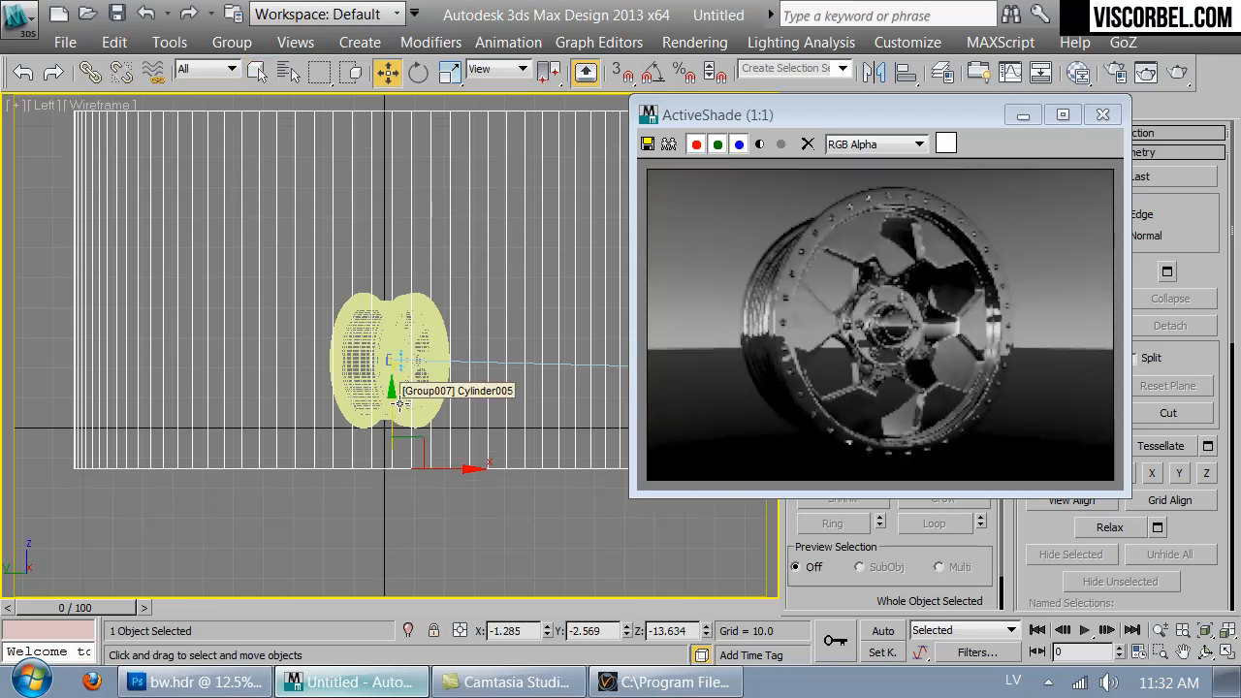
pyautogui.moveTo(396, 399)
pyautogui.mouseDown()
pyautogui.moveTo(391, 445)
pyautogui.moveTo(393, 419)
pyautogui.mouseUp()
pyautogui.press('r')
pyautogui.press('w')
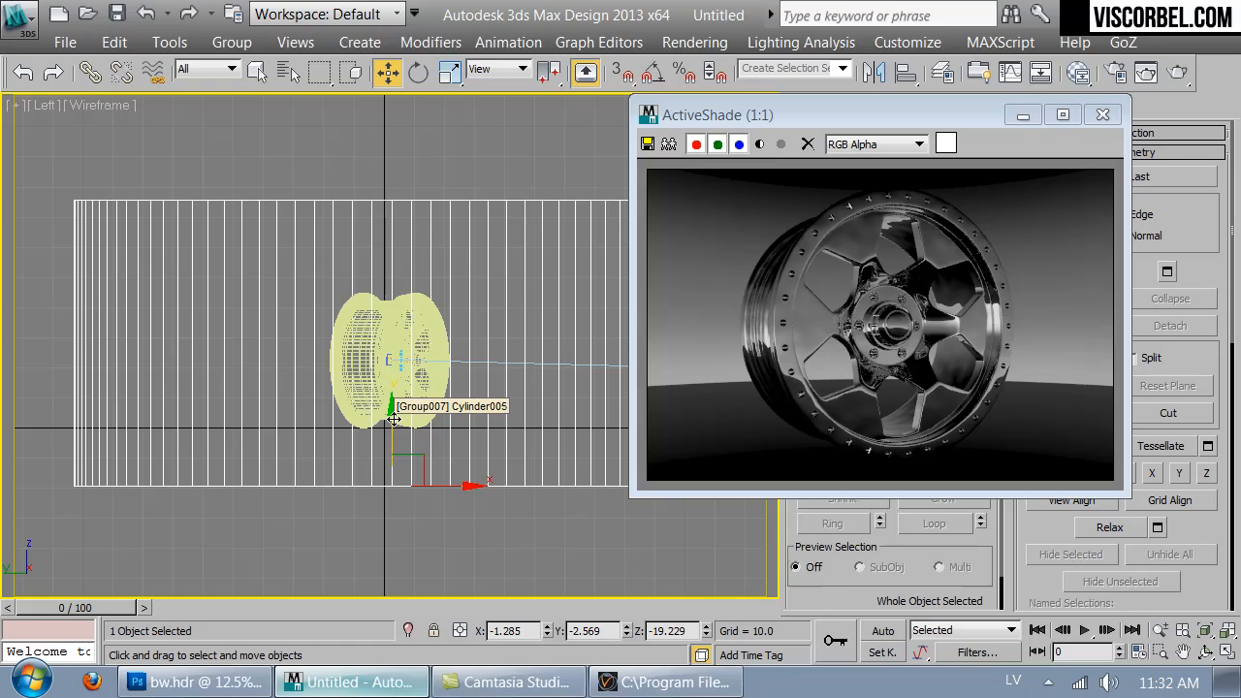
# - Open the material editor and set the HDRI map's overall multiplier to 5
pyautogui.press('m')
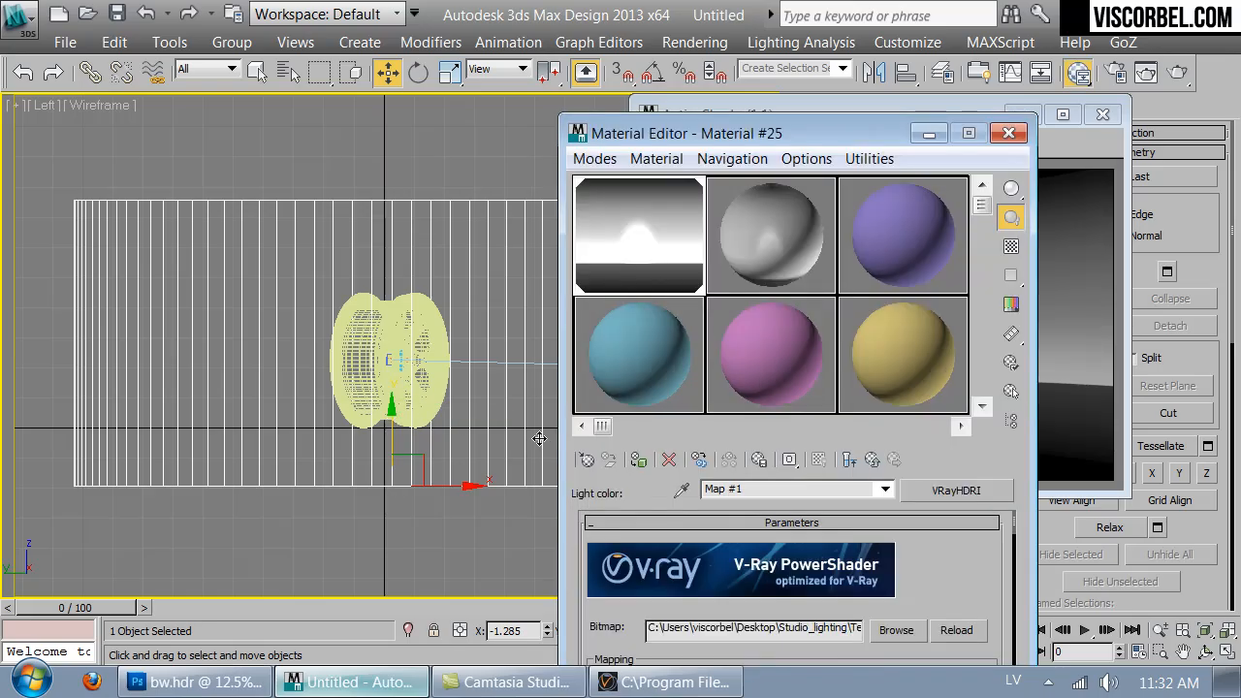
pyautogui.moveTo(963, 573); pyautogui.dragTo(857, 417)
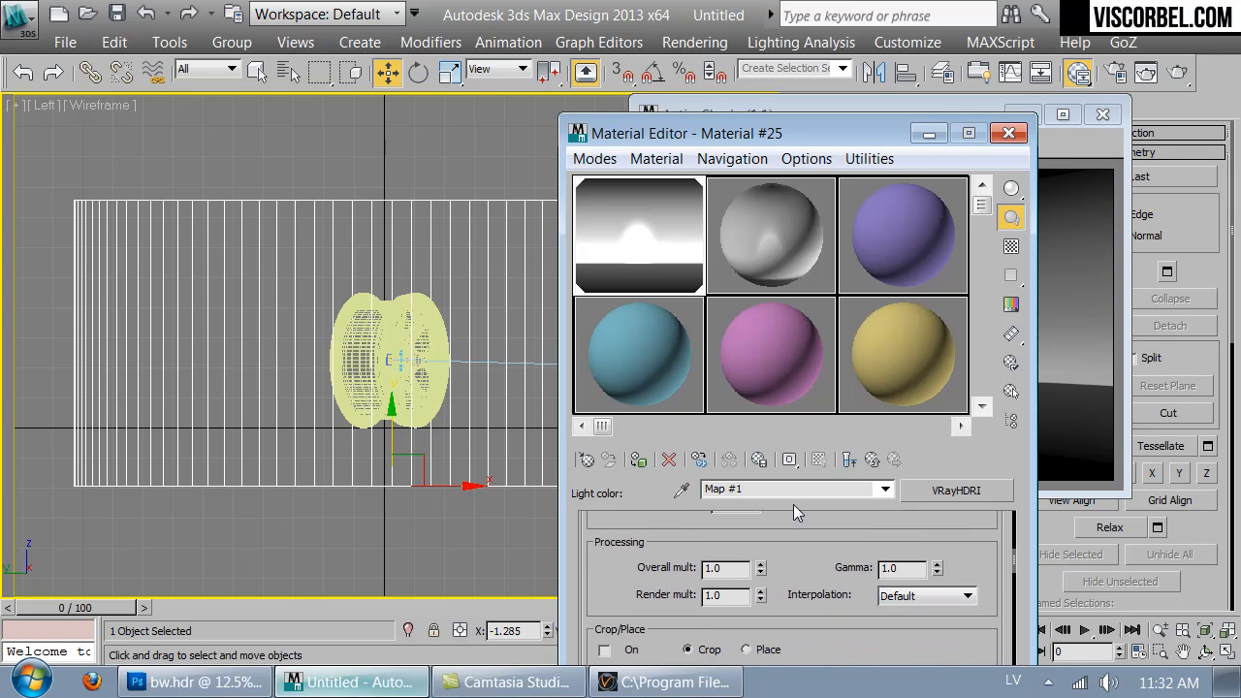
pyautogui.write('5')
pyautogui.press('Return')
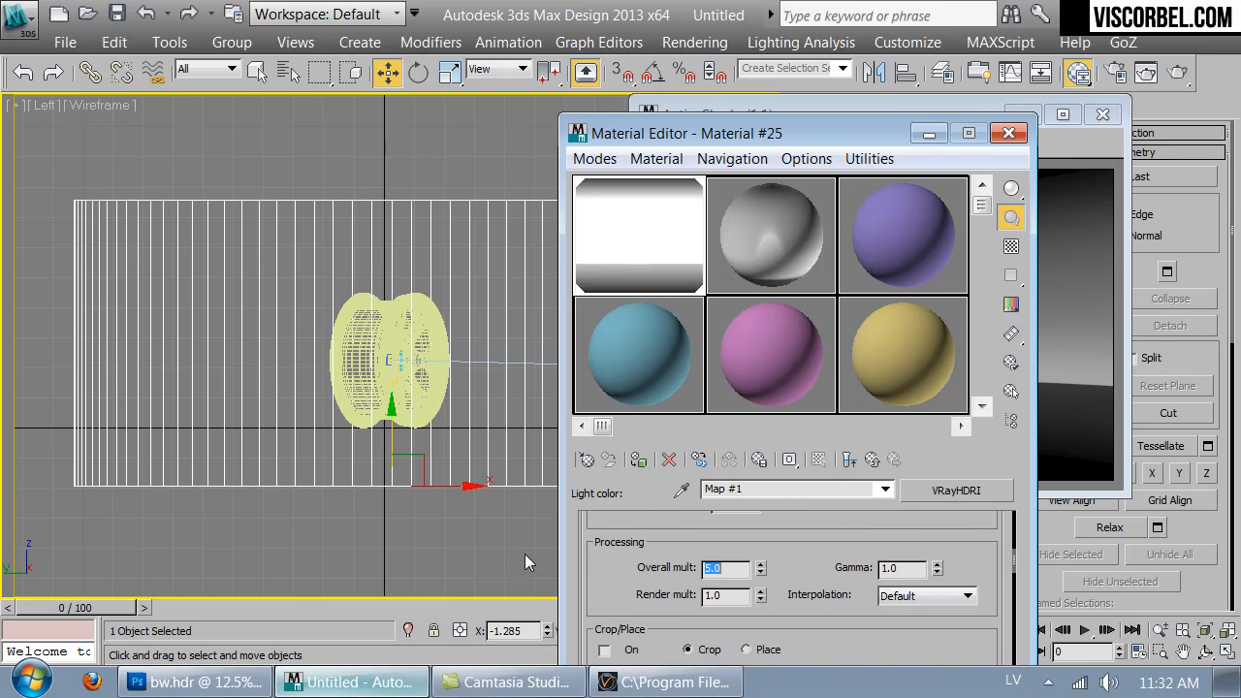
# - Lower the HDRI map's overall multiplier to 3
pyautogui.moveTo(839, 137); pyautogui.dragTo(450, 78)
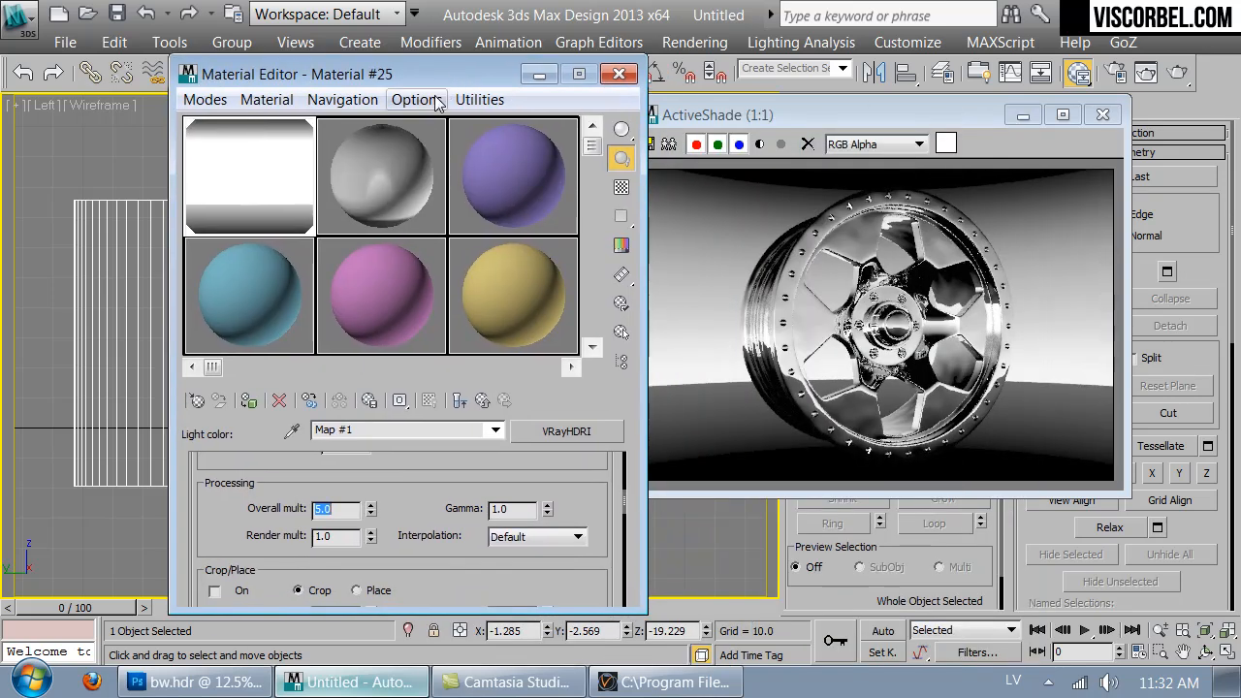
pyautogui.click(353, 514)
pyautogui.write('3')
pyautogui.press('Return')
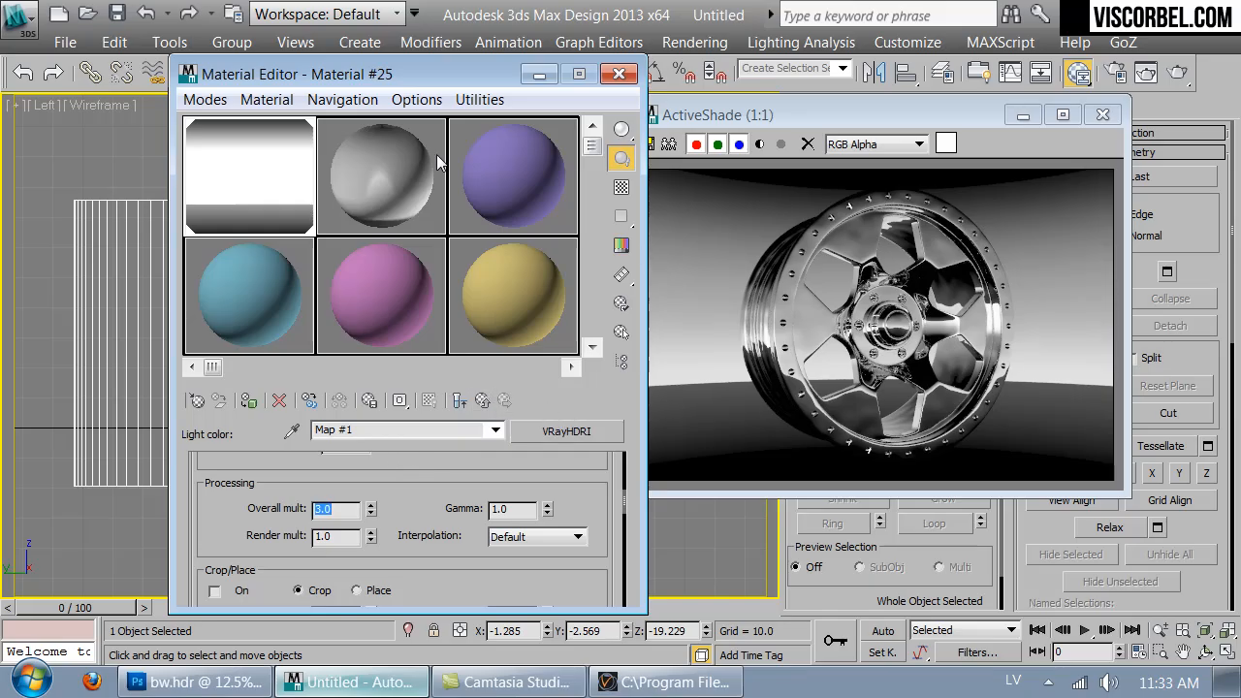
# - Close the material editor and create a backdrop plane about 150 × 79 units in the Left view behind the wheel
pyautogui.click(618, 75)
pyautogui.click(472, 540)
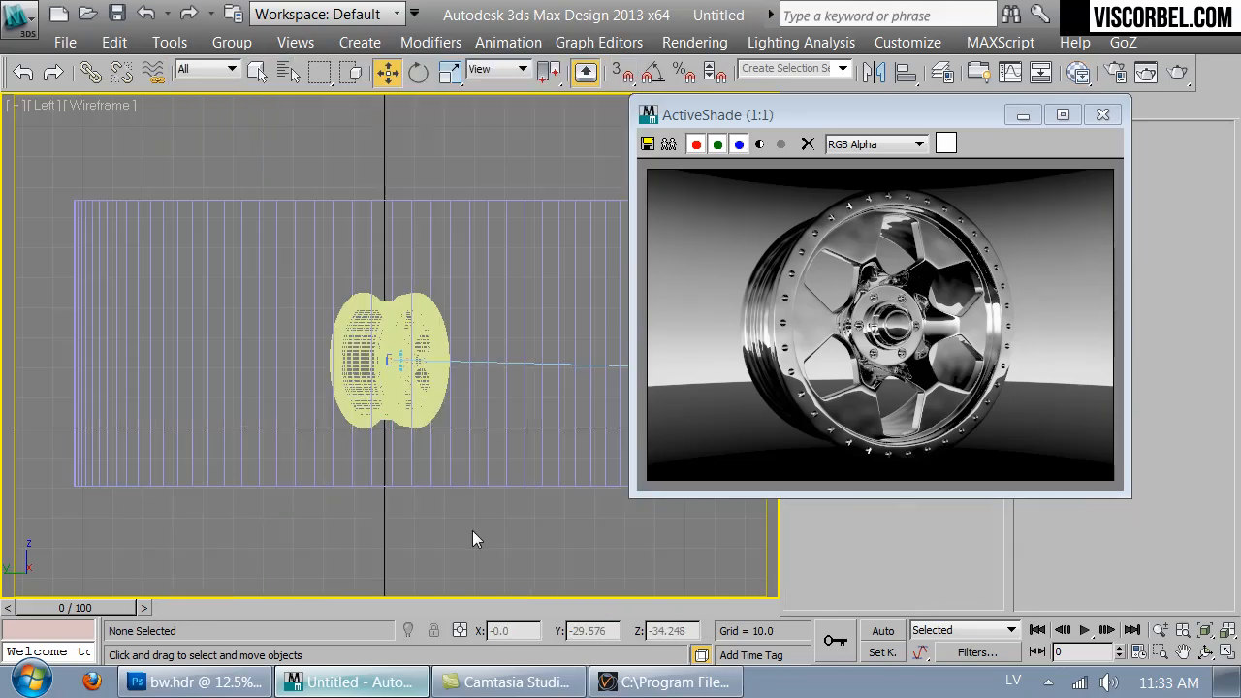
pyautogui.rightClick(435, 391)
pyautogui.click(474, 342)
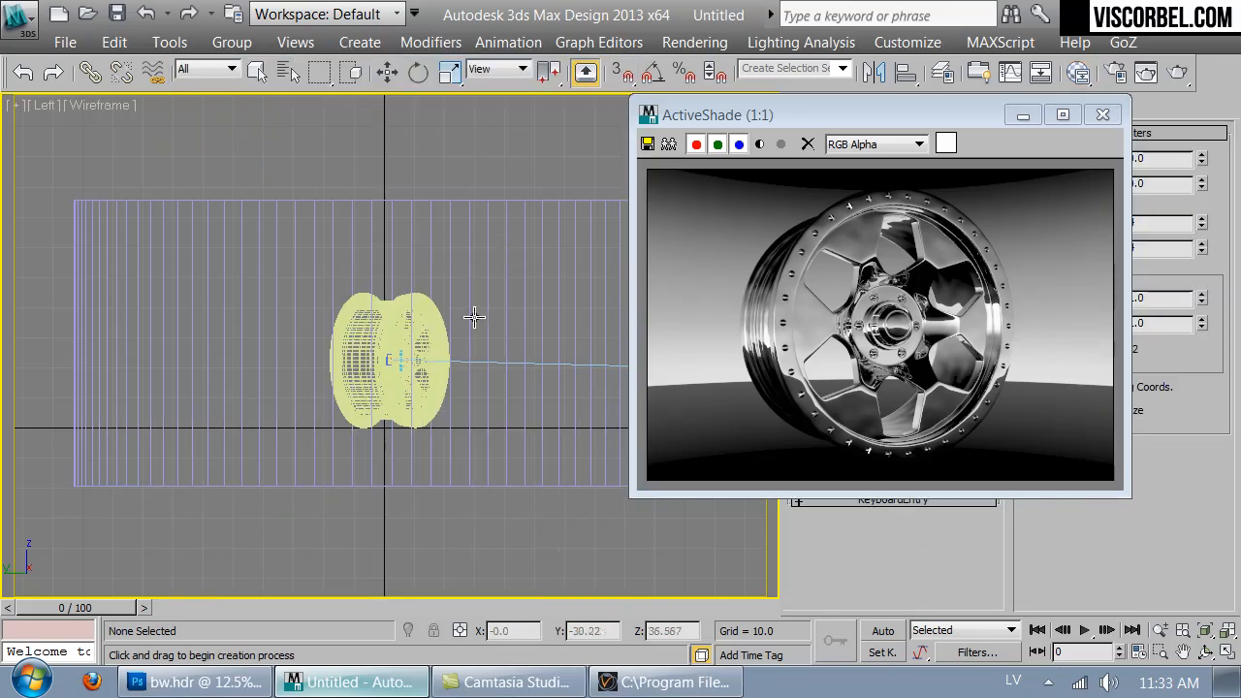
pyautogui.moveTo(160, 239); pyautogui.dragTo(609, 477)
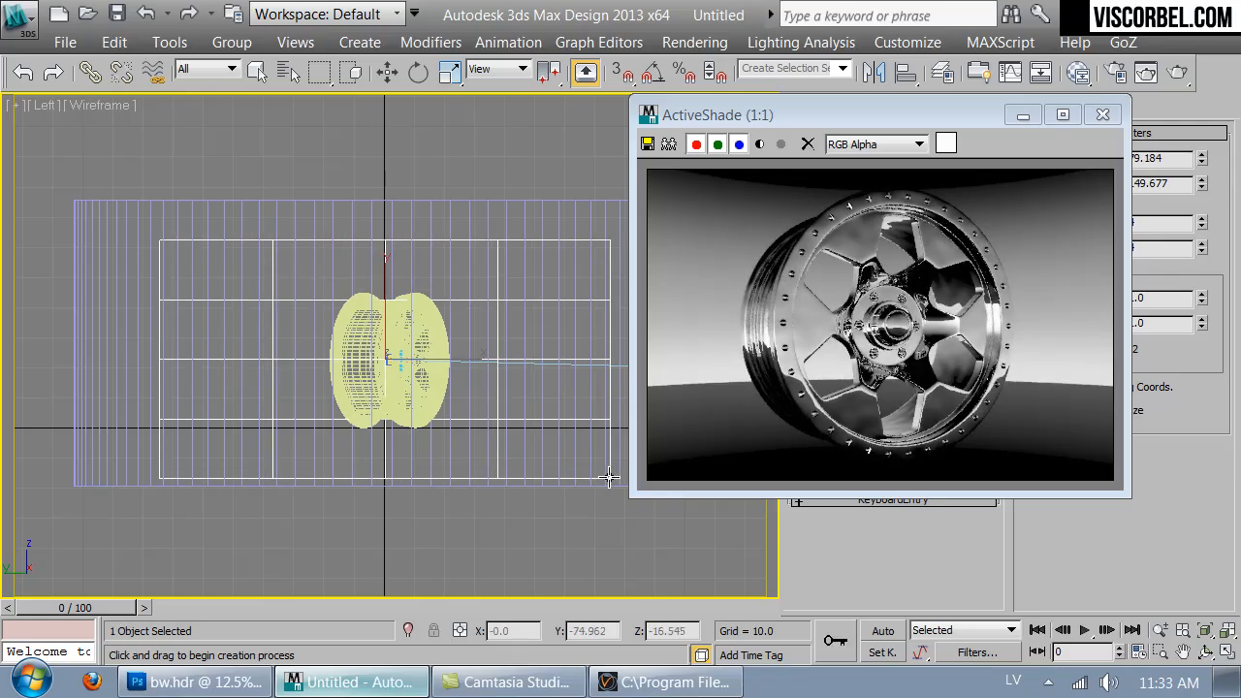
# - In the Top view, rotate the plane 90° to face the camera and move it behind the wheel to about Y 26
pyautogui.press('t')
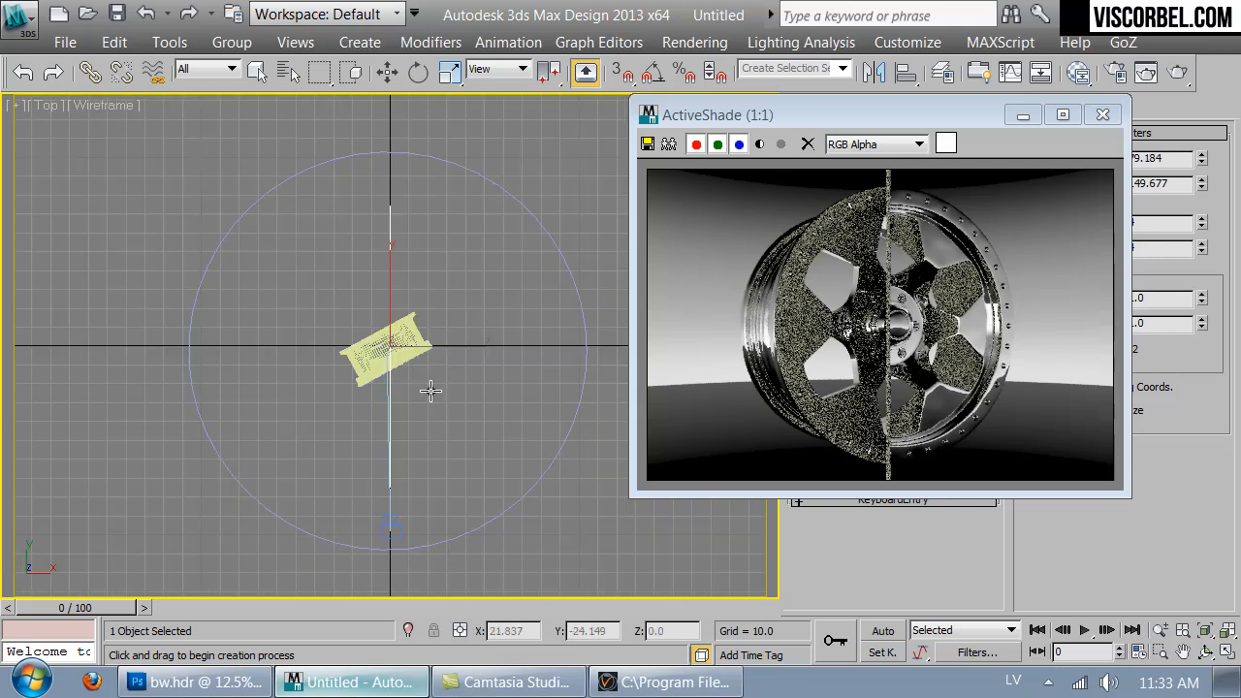
pyautogui.press('e')
pyautogui.moveTo(417, 286); pyautogui.dragTo(585, 590)
pyautogui.press('a')
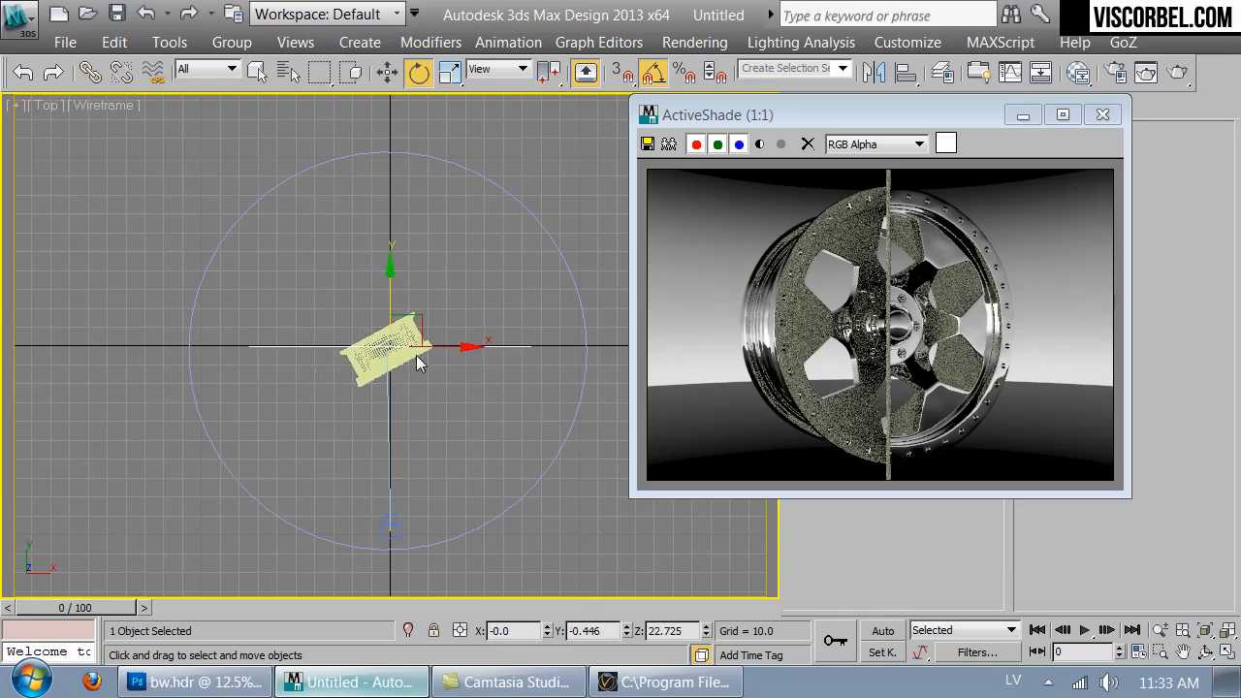
pyautogui.press('w')
pyautogui.moveTo(389, 298); pyautogui.dragTo(389, 254)
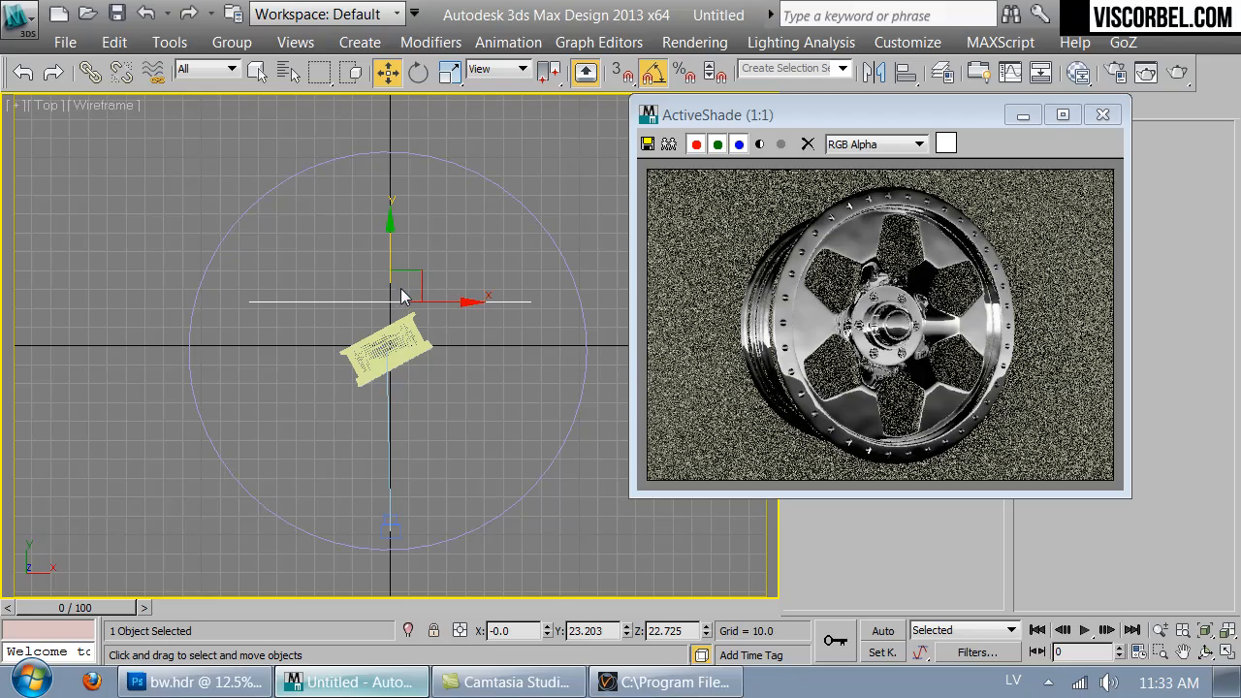
pyautogui.moveTo(389, 255); pyautogui.dragTo(385, 250)
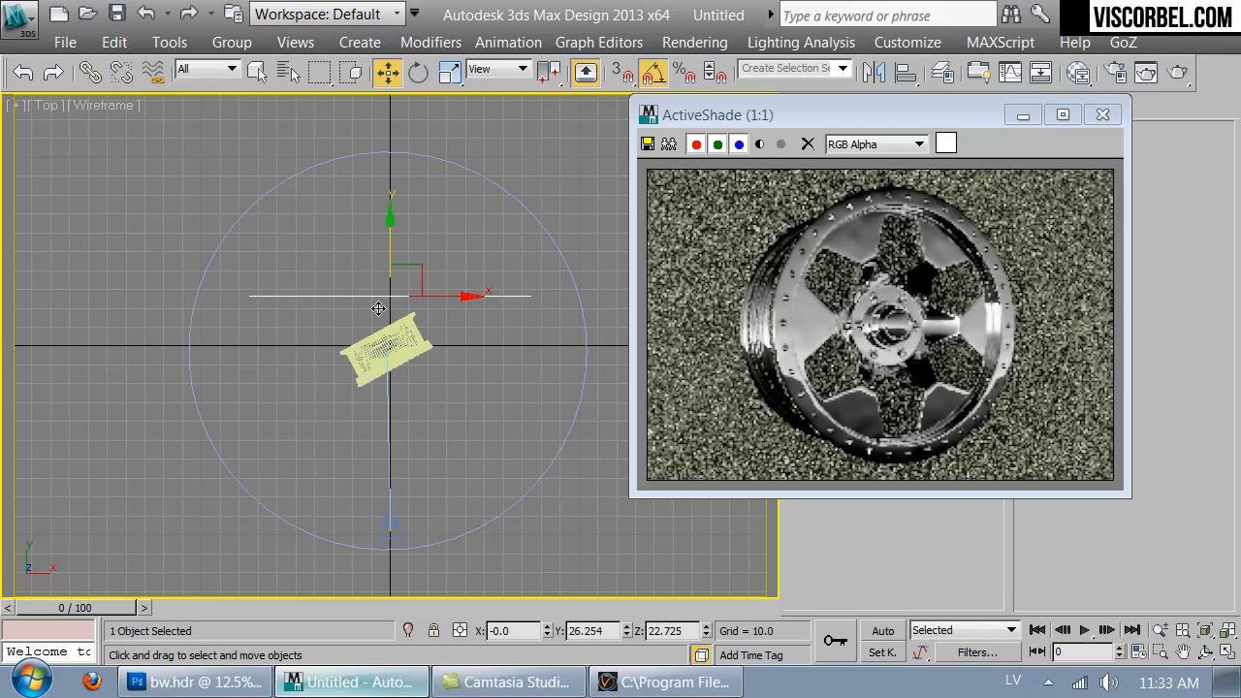
# - Turn off Receive Shadows and Cast Shadows in the plane's object properties
pyautogui.rightClick(437, 289)
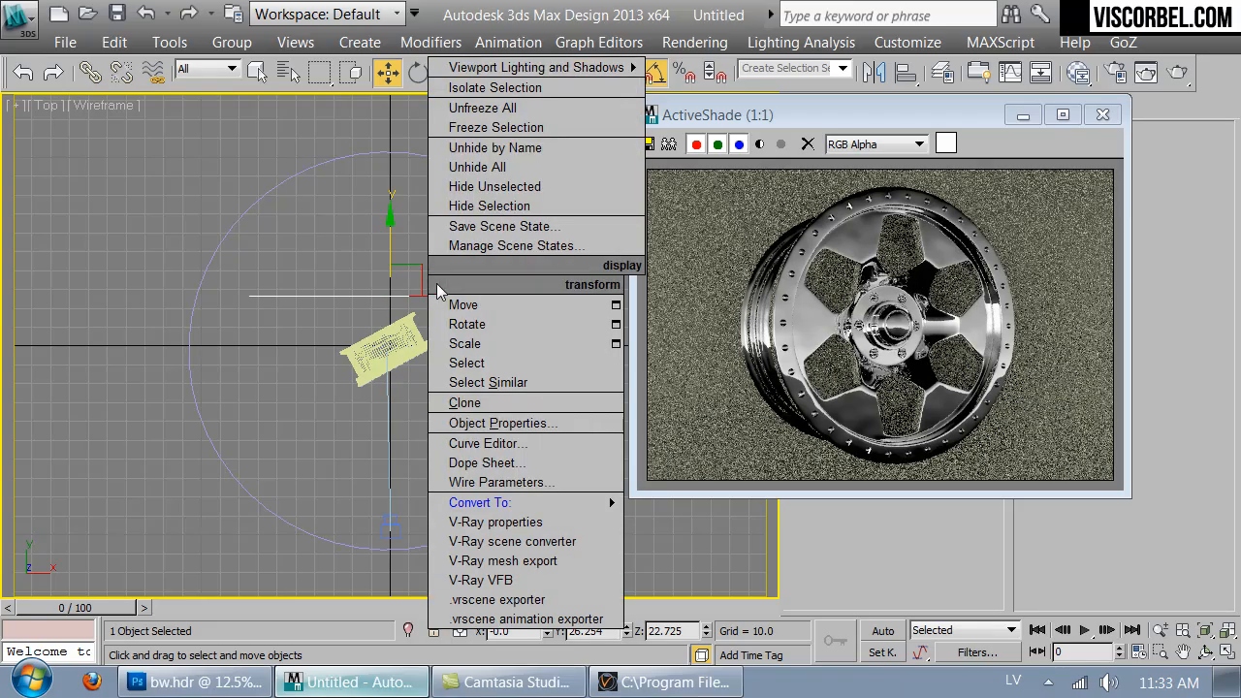
pyautogui.moveTo(464, 504)
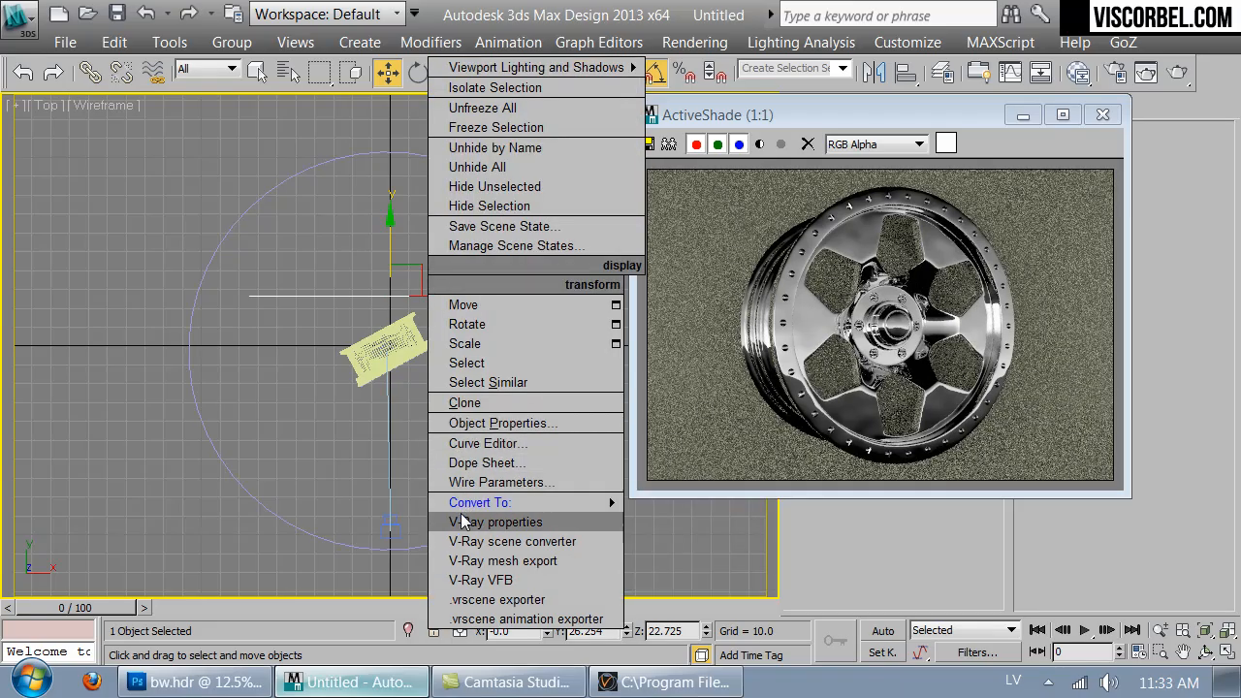
pyautogui.click(496, 423)
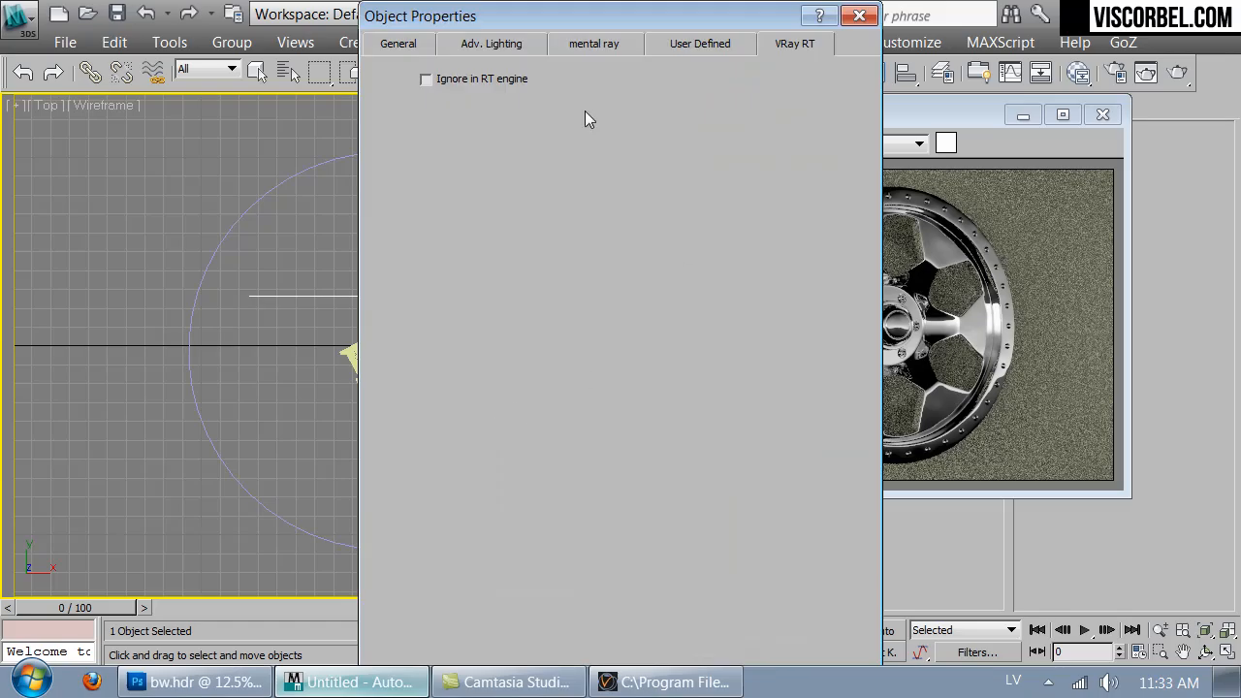
pyautogui.click(405, 45)
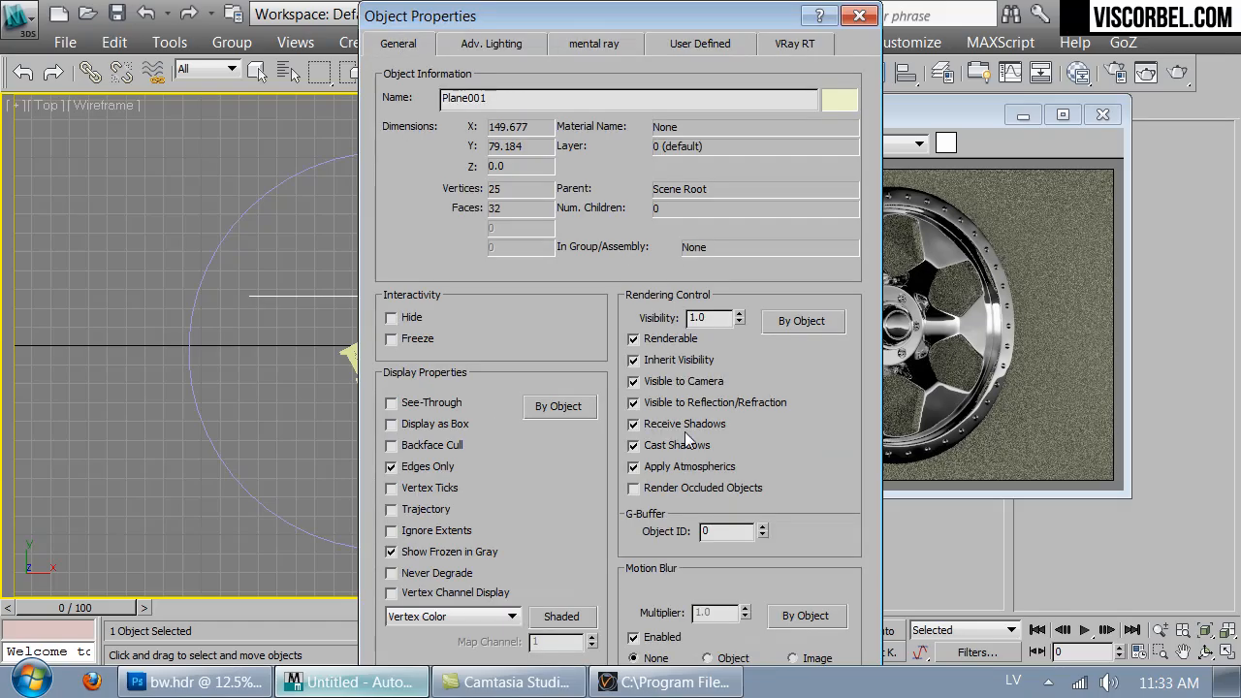
pyautogui.moveTo(703, 31); pyautogui.dragTo(521, 53)
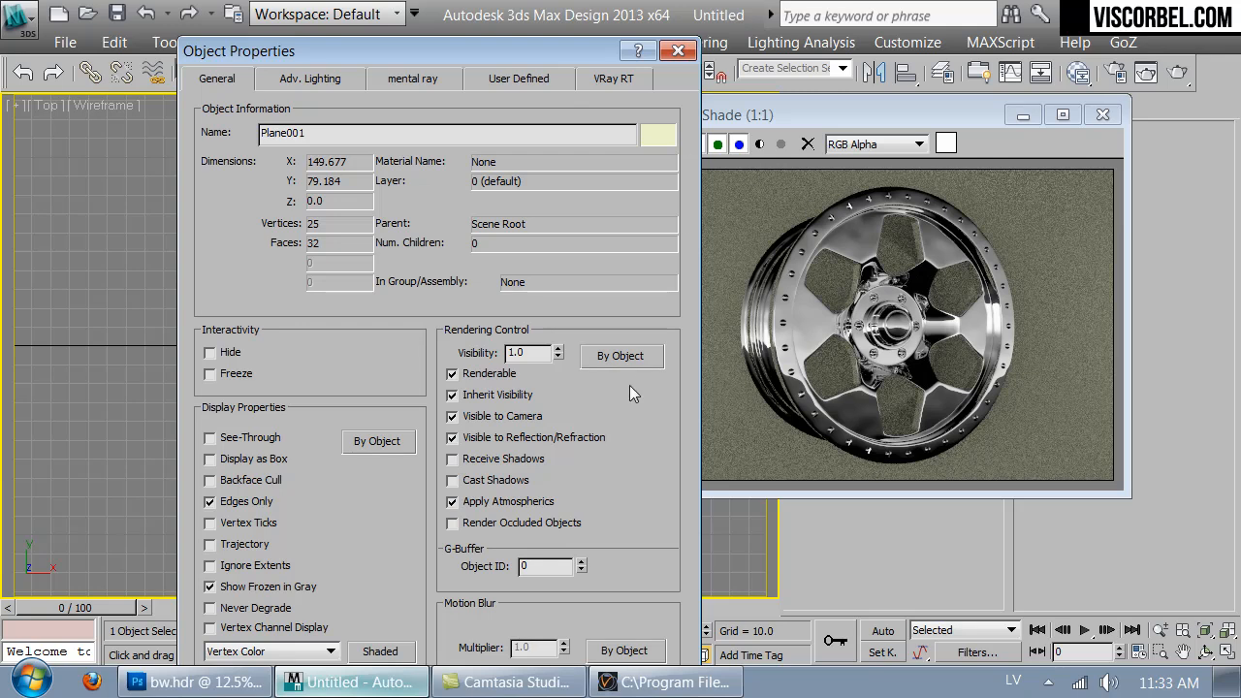
pyautogui.press('Return')
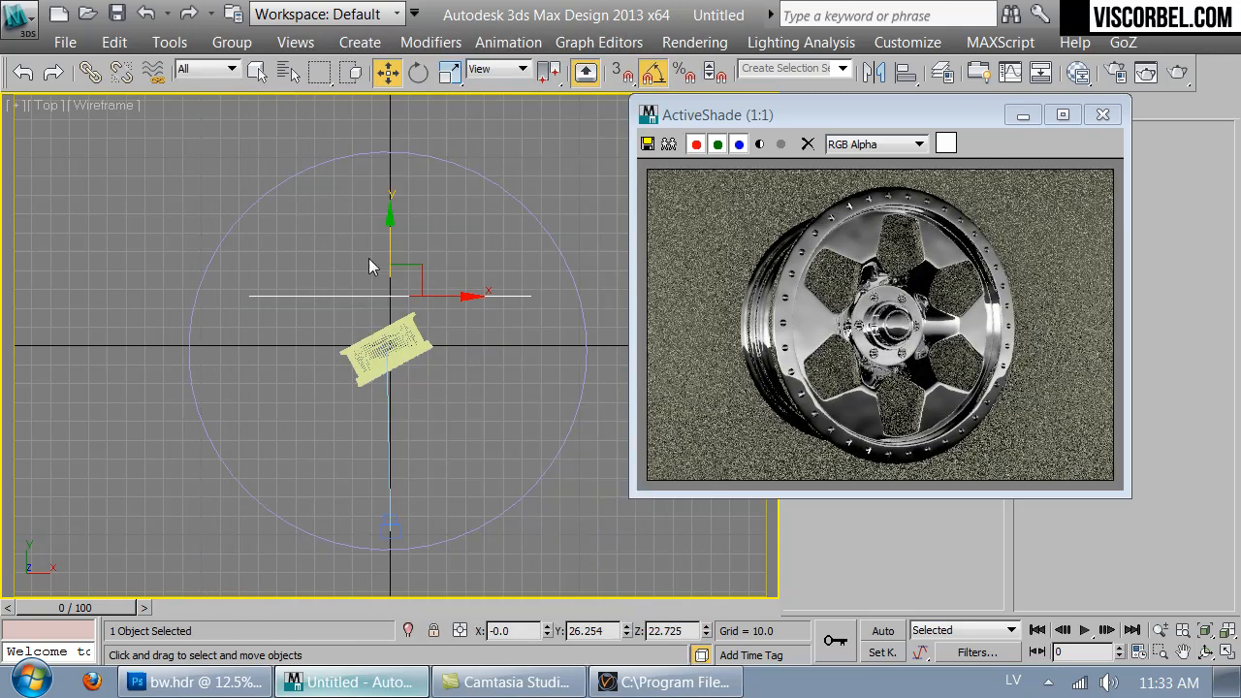
# - Move the plane back to about Y 34 and give it a new VRayMtl with diffuse color RGB 1,1,1
pyautogui.moveTo(388, 232); pyautogui.dragTo(387, 216)
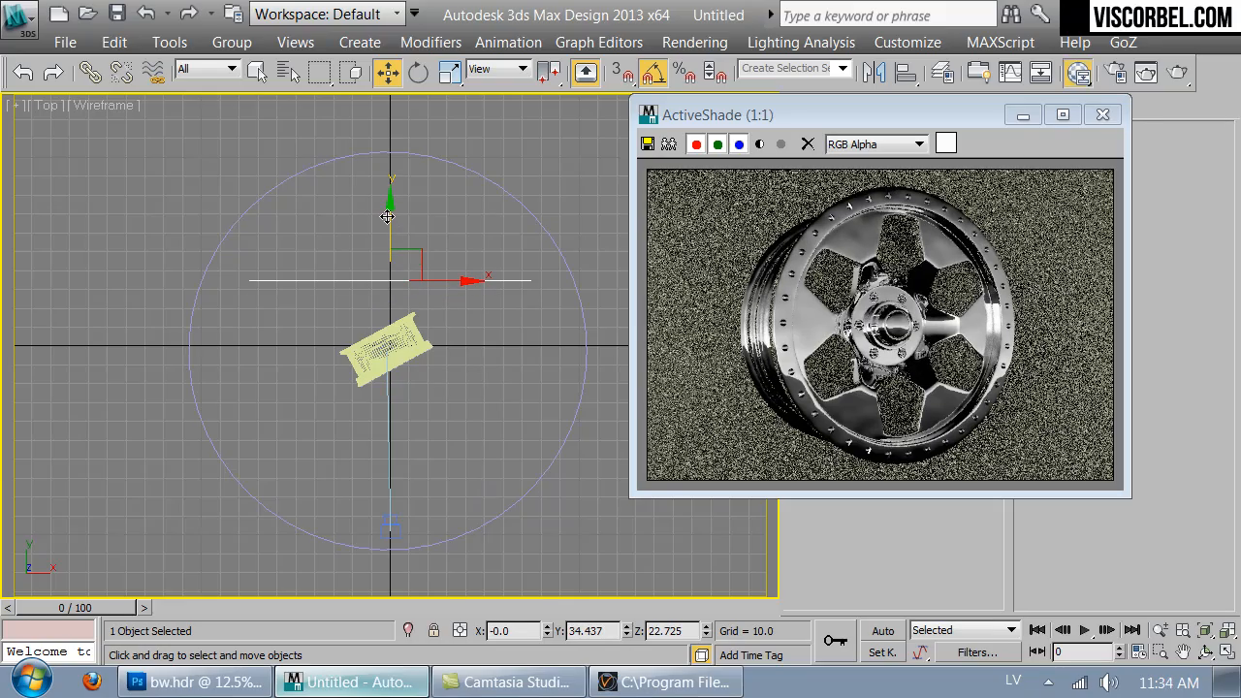
pyautogui.press('m')
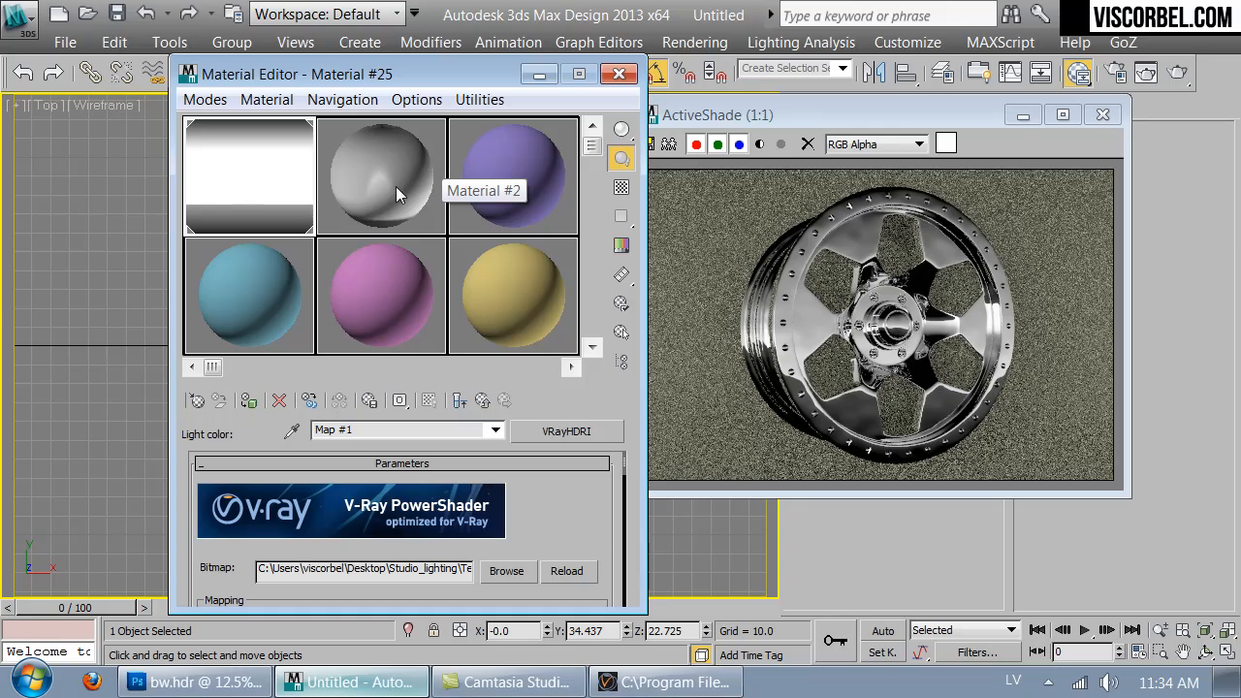
pyautogui.click(195, 401)
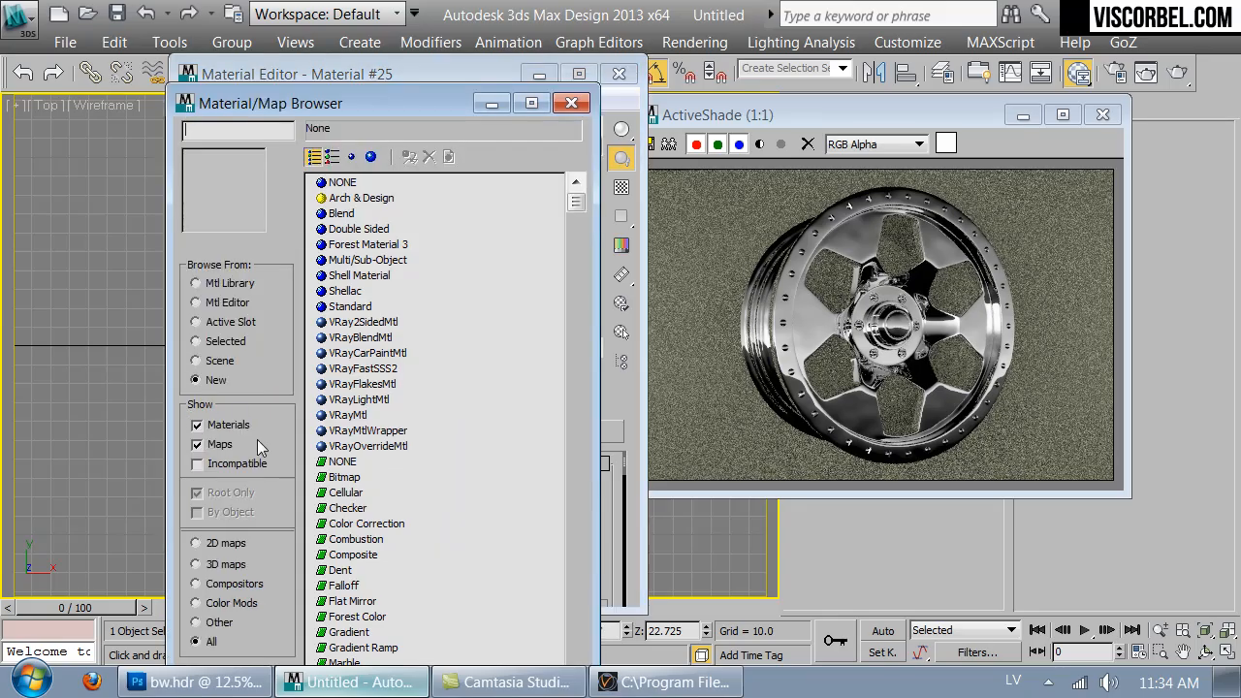
pyautogui.doubleClick(320, 420)
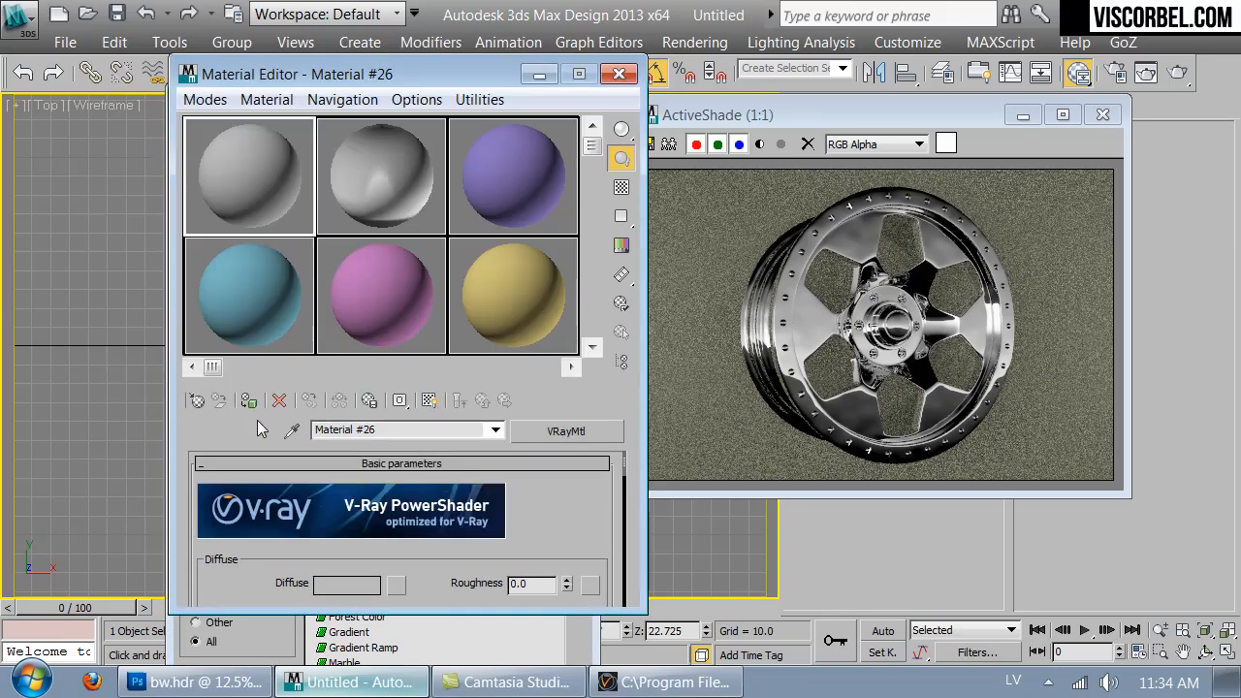
pyautogui.click(351, 584)
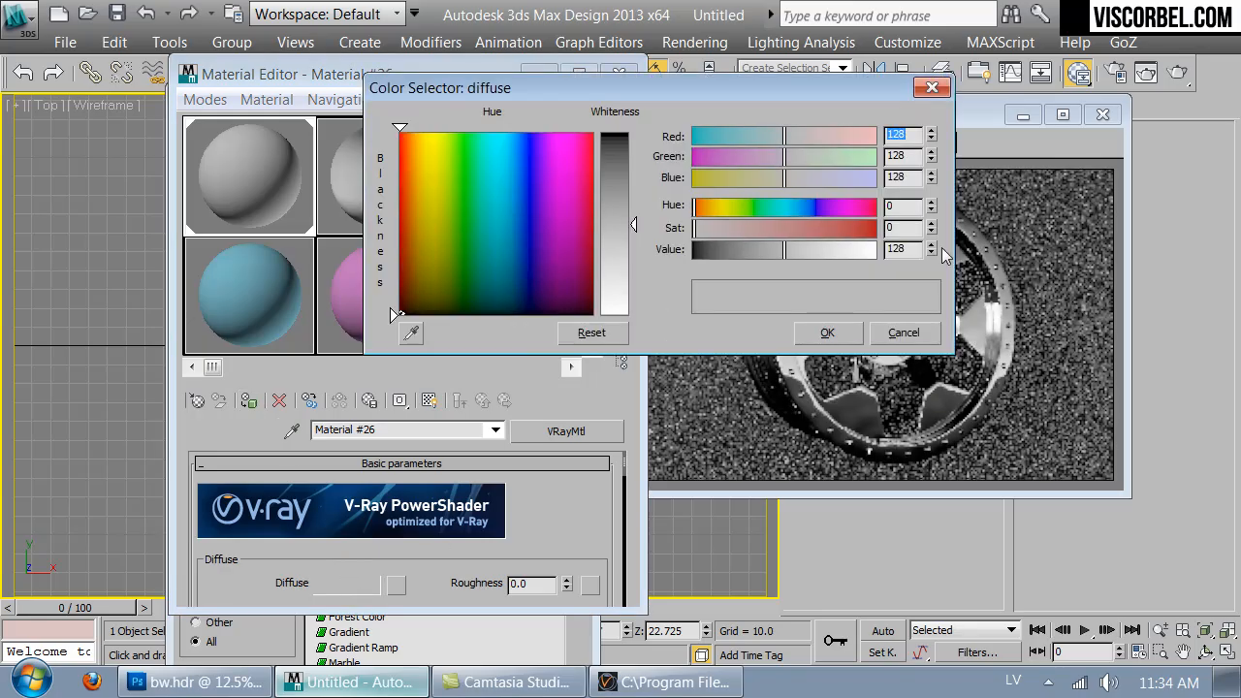
pyautogui.rightClick(931, 253)
pyautogui.click(931, 246)
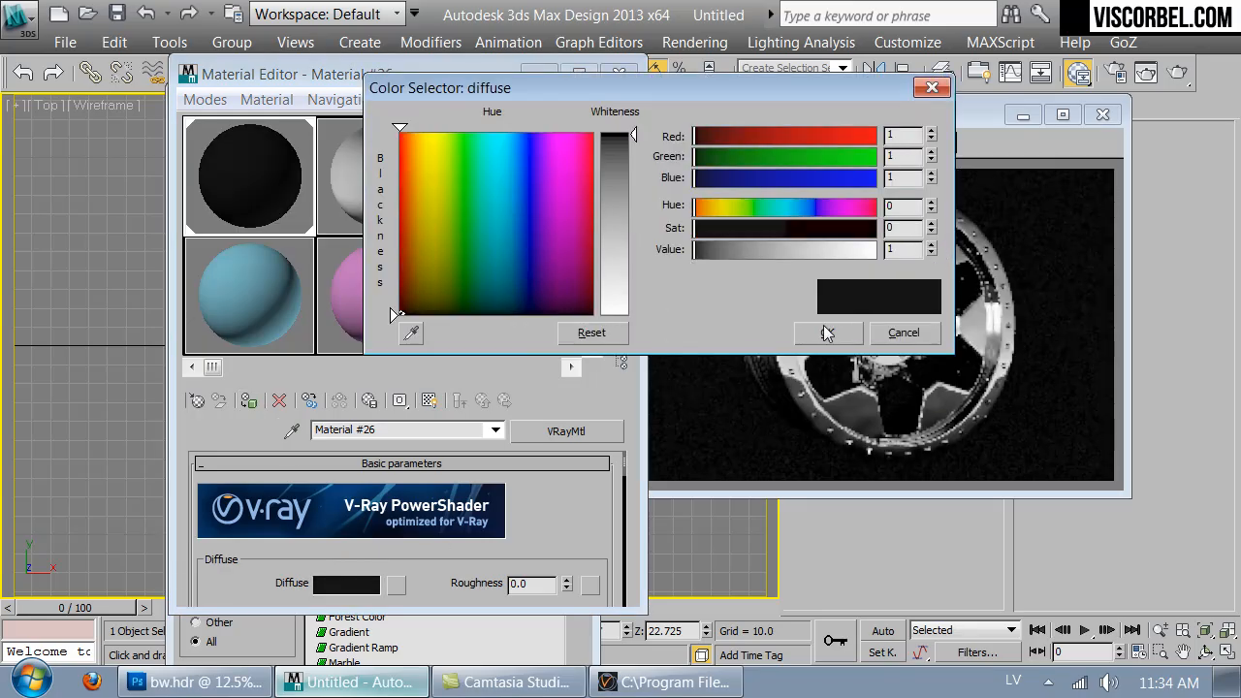
pyautogui.click(828, 332)
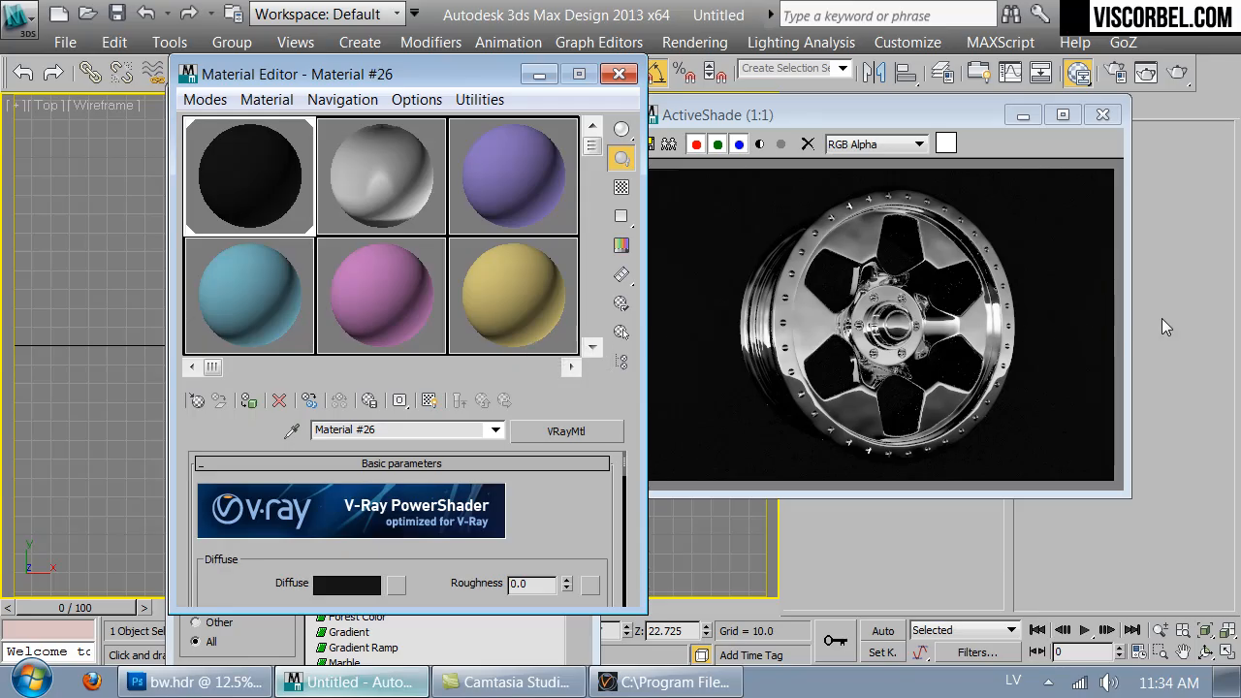
pyautogui.click(618, 74)
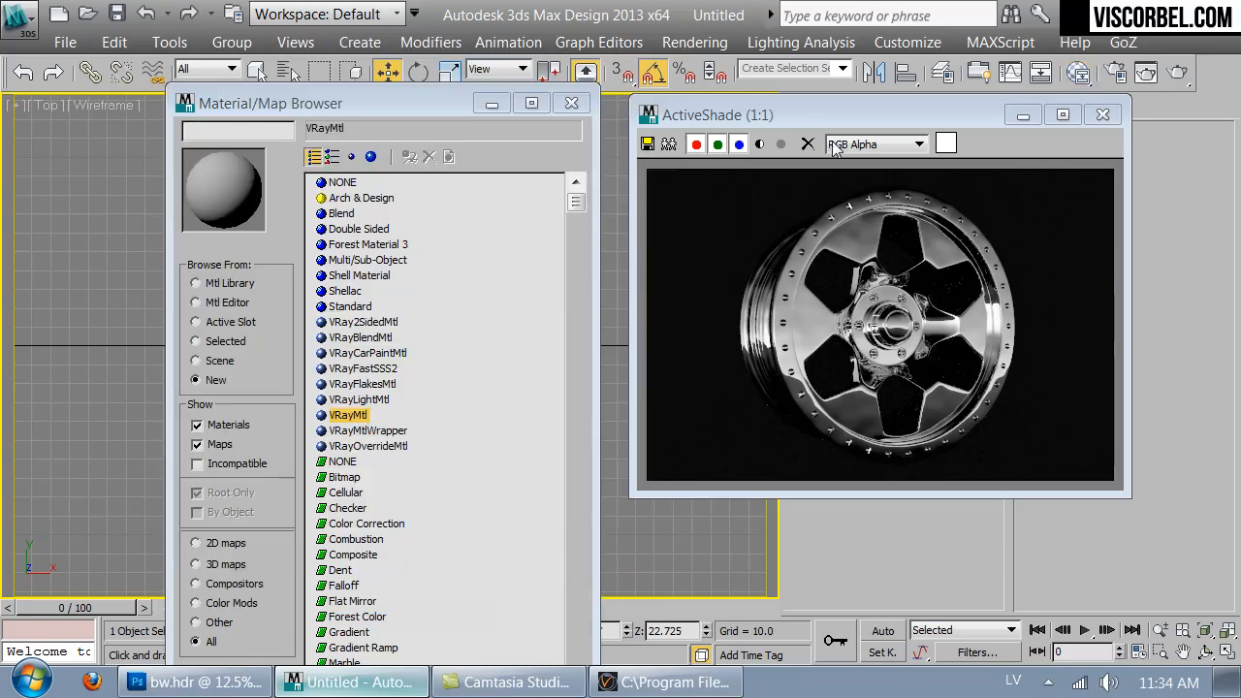
pyautogui.click(571, 103)
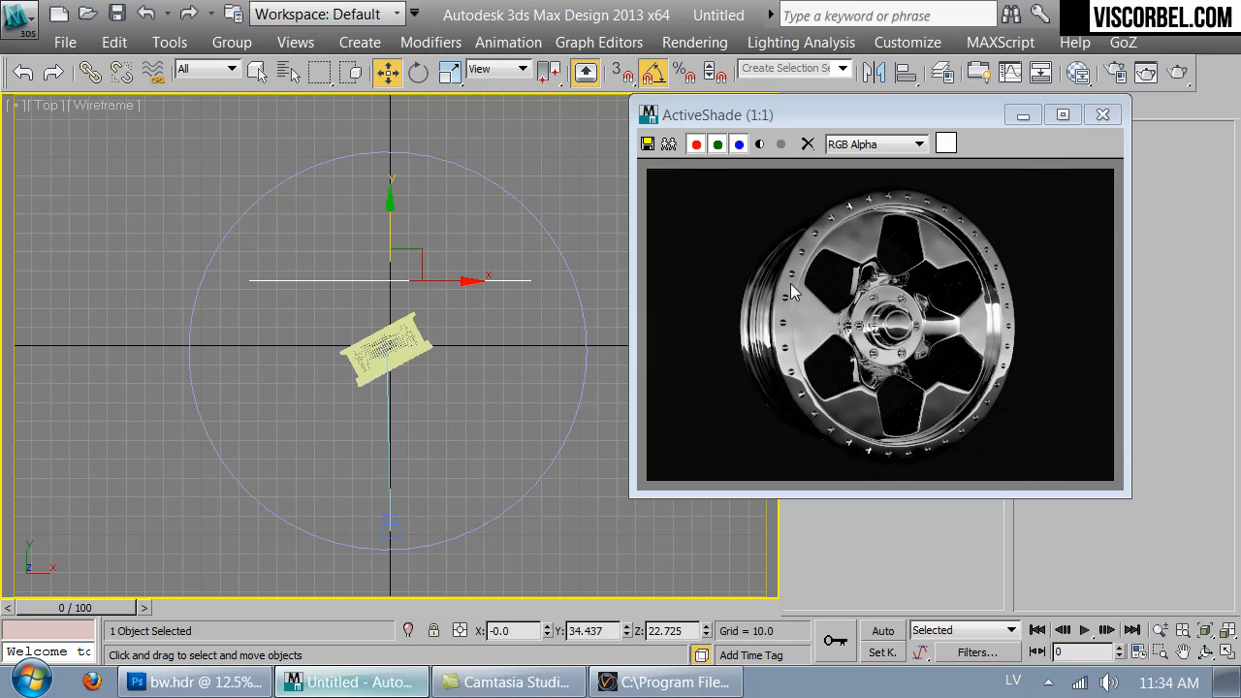
# - Create a VRayLight plane light about 146 × 7 units across the wheel in the Front view
pyautogui.moveTo(887, 103); pyautogui.dragTo(1002, 386)
pyautogui.click(663, 246)
pyautogui.press('f')
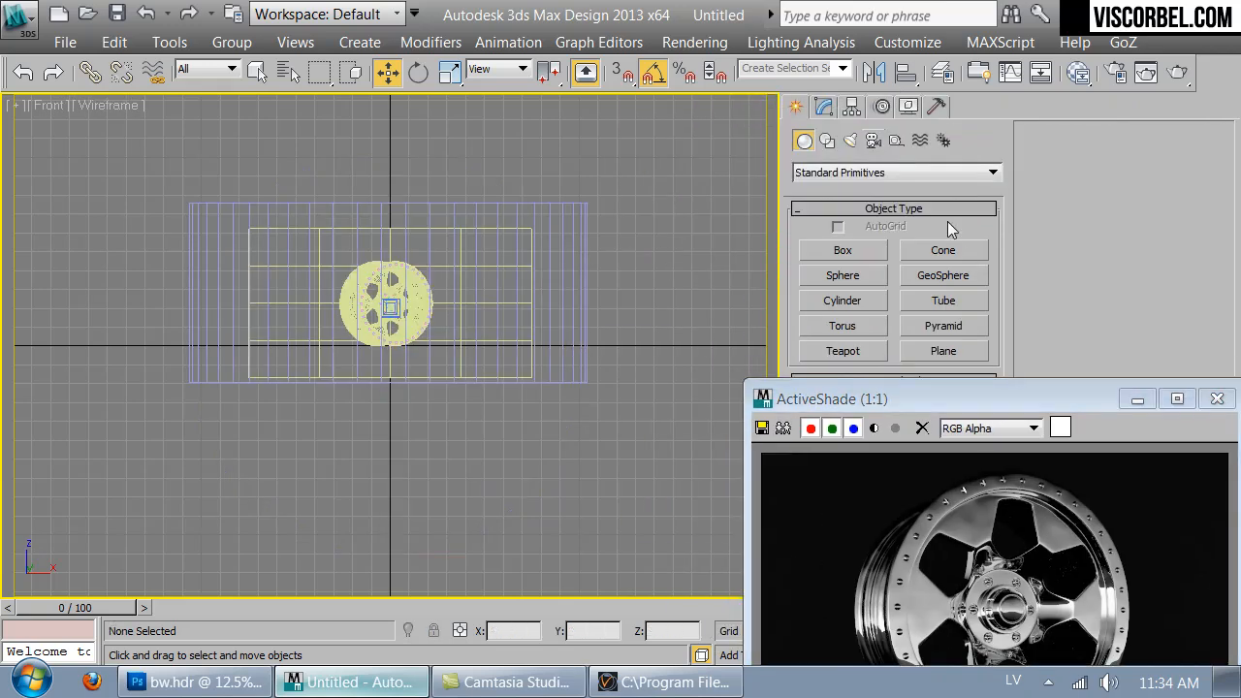
pyautogui.click(850, 141)
pyautogui.click(848, 171)
pyautogui.click(836, 216)
pyautogui.click(835, 252)
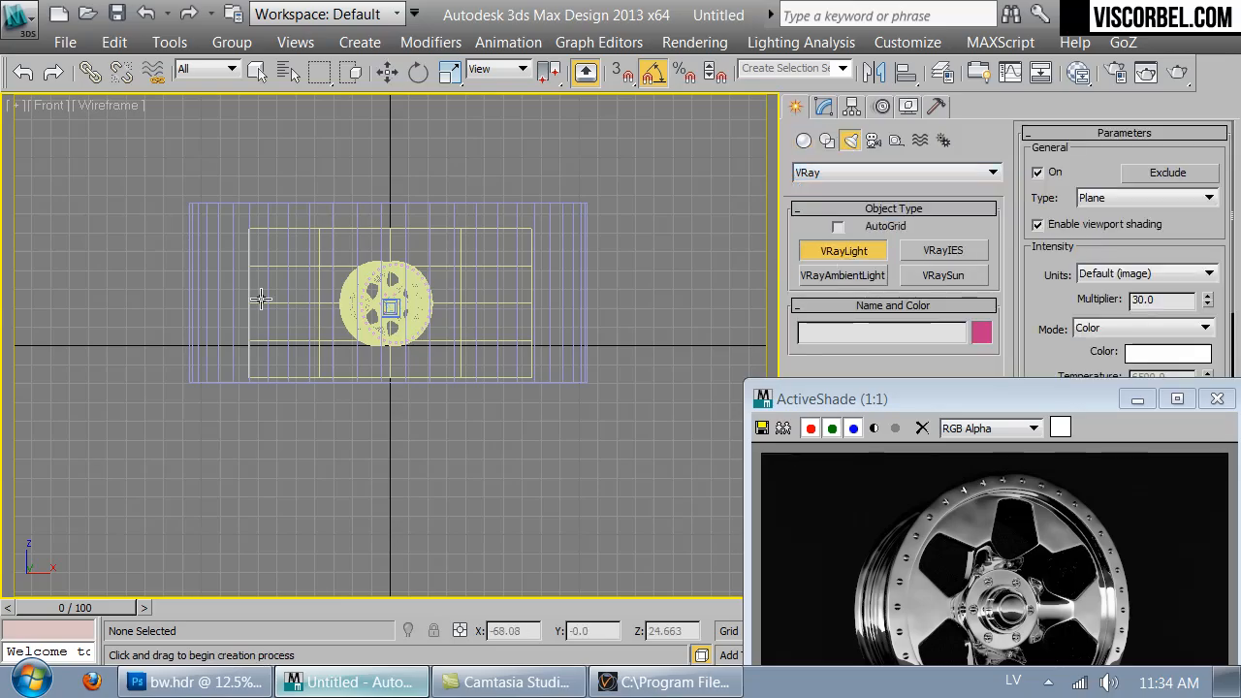
pyautogui.moveTo(249, 296); pyautogui.dragTo(529, 311)
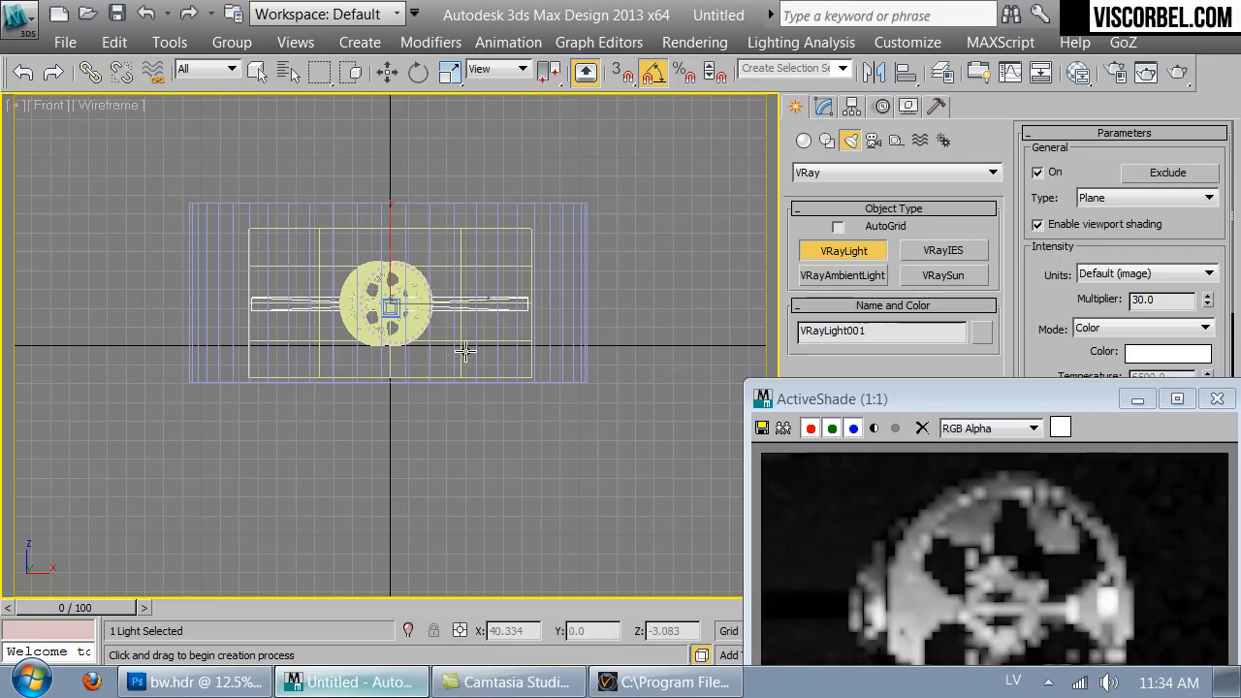
# - In the Top view, move the light back to about Y 29, between the wheel and the backdrop
pyautogui.press('t')
pyautogui.press('w')
pyautogui.moveTo(391, 290); pyautogui.dragTo(391, 233)
# - Make the VRay light invisible in its options
pyautogui.moveTo(921, 396); pyautogui.dragTo(460, 135)
pyautogui.click(827, 108)
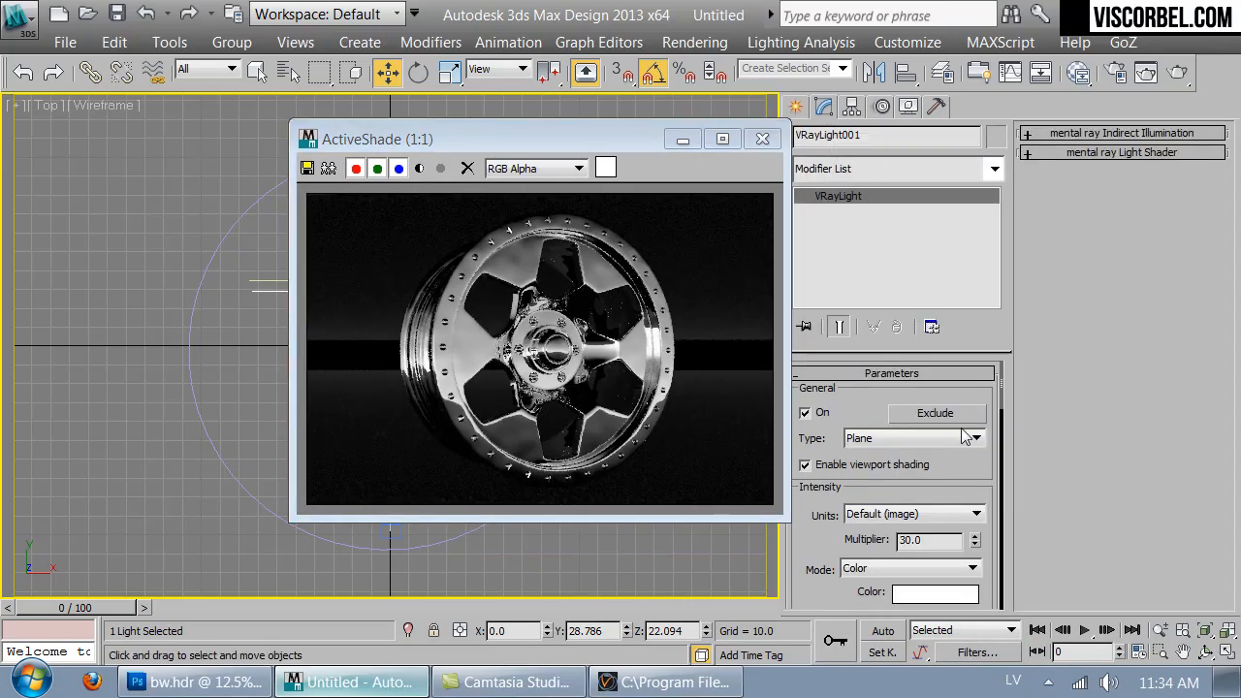
pyautogui.scroll(-6, 871, 408)
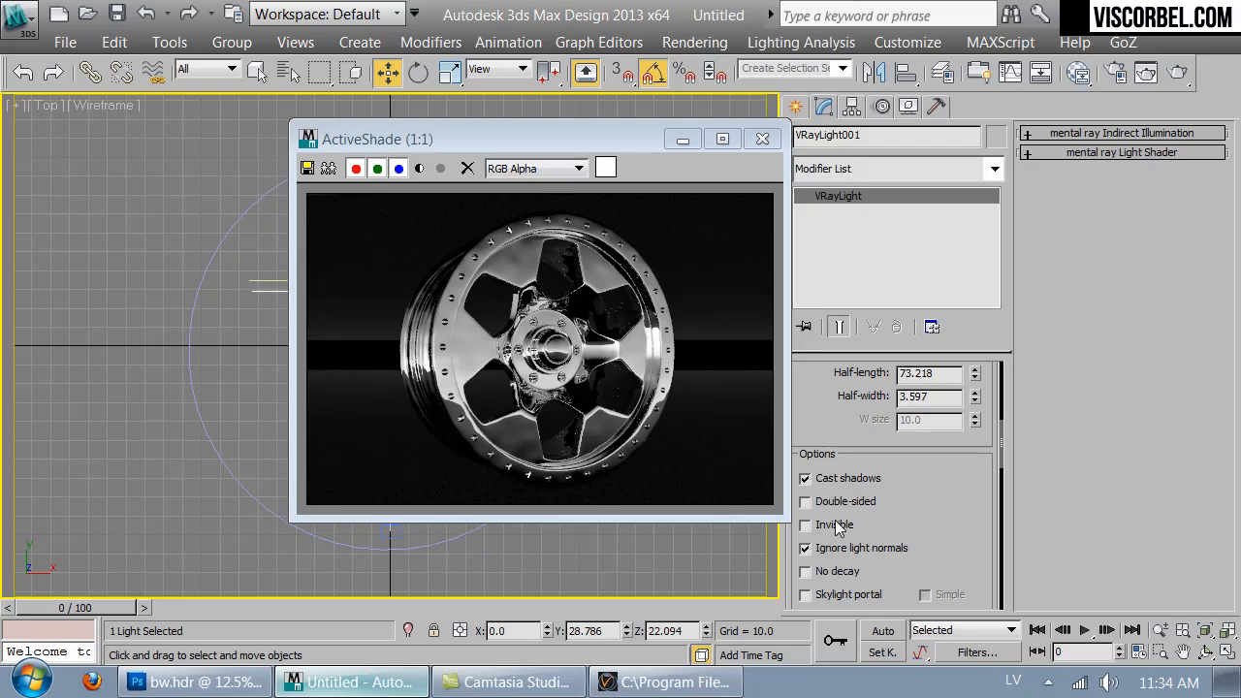
pyautogui.click(805, 526)
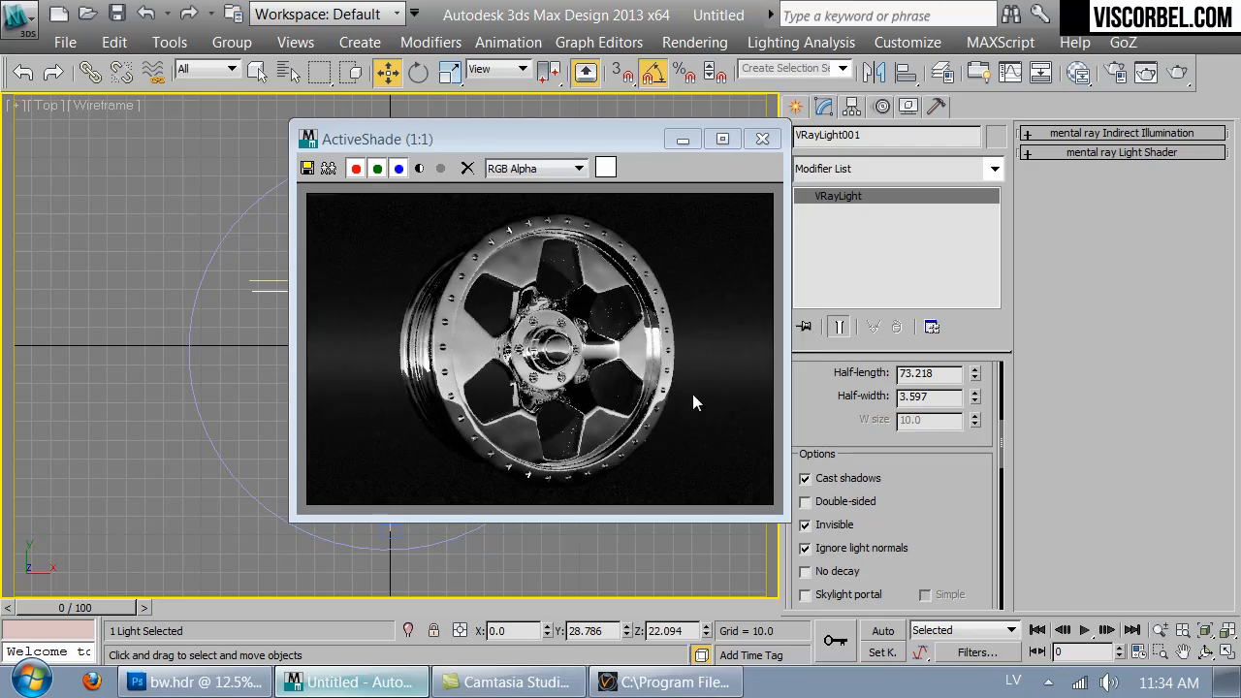
# - Raise the light's intensity multiplier to 419
pyautogui.scroll(5, 972, 478)
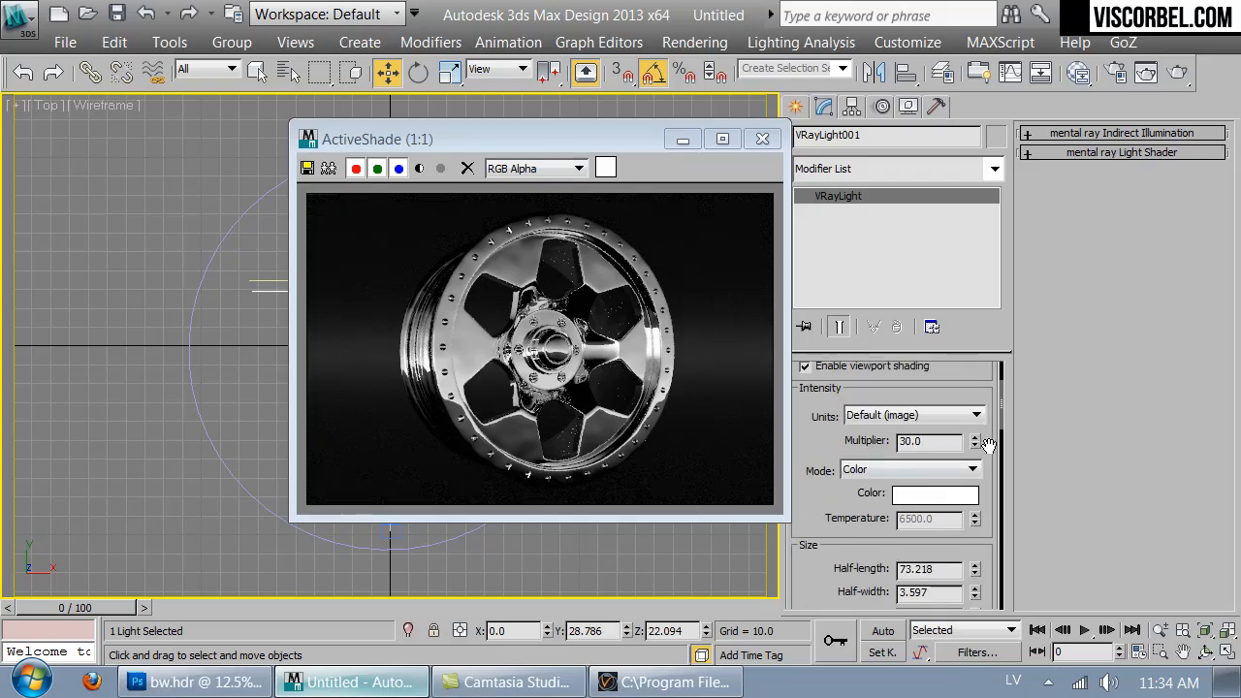
pyautogui.moveTo(976, 441); pyautogui.dragTo(926, 116)
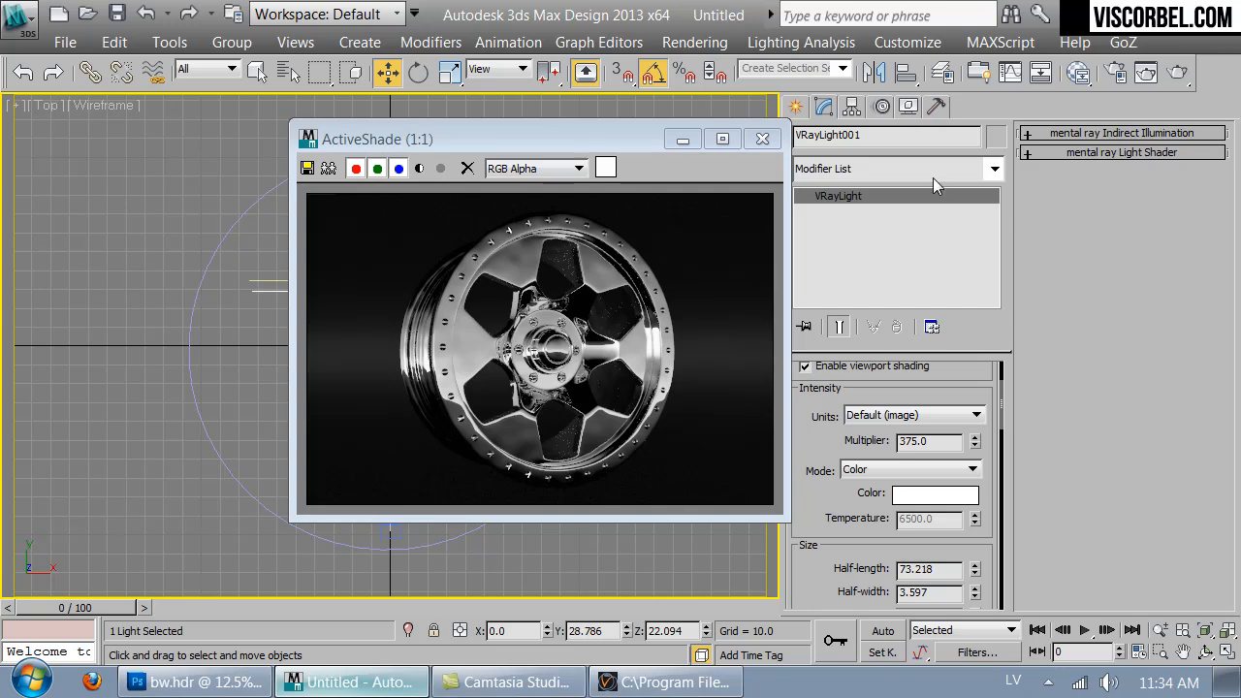
pyautogui.moveTo(975, 441); pyautogui.dragTo(975, 401)
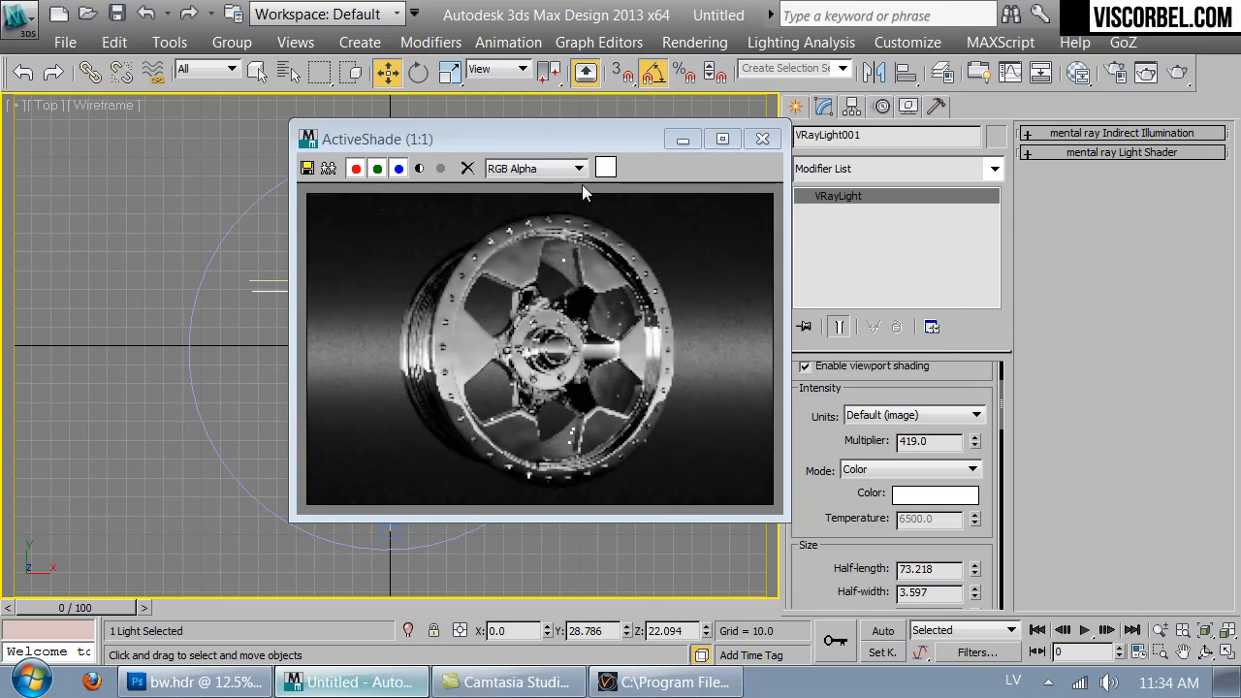
# - Move the light forward to about Y 26.6 in the Top view
pyautogui.moveTo(594, 145); pyautogui.dragTo(984, 119)
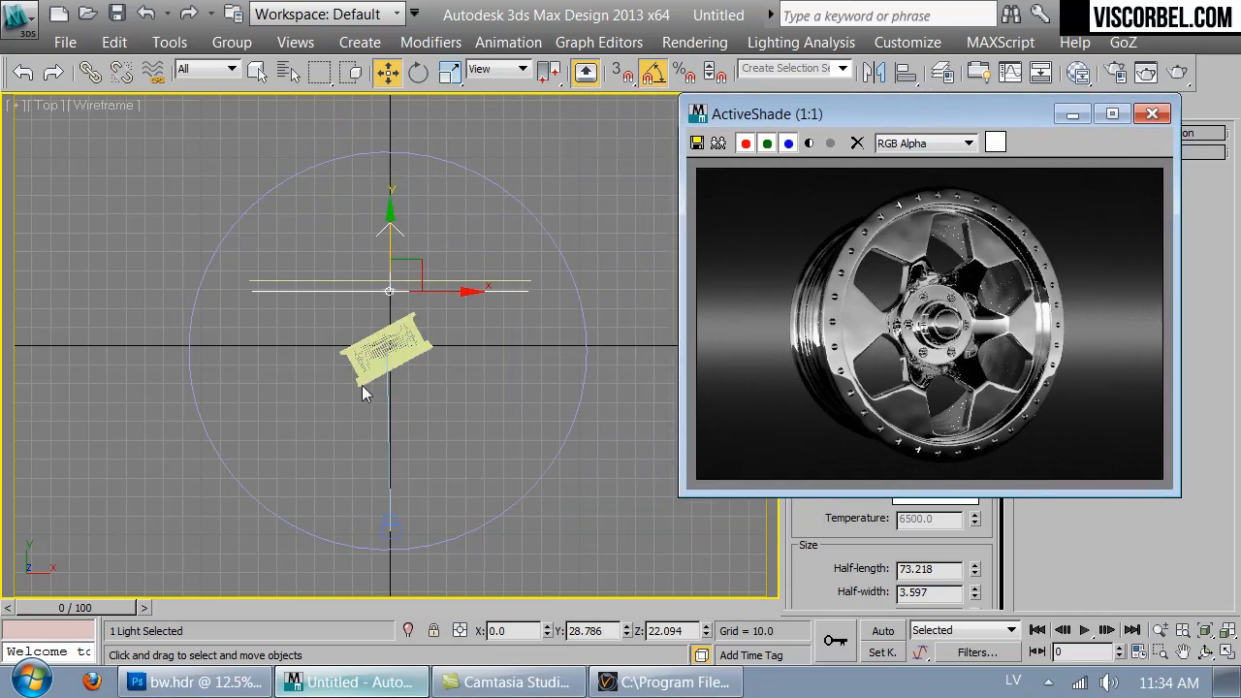
pyautogui.middleClick(422, 336)
pyautogui.moveTo(395, 236); pyautogui.dragTo(394, 244)
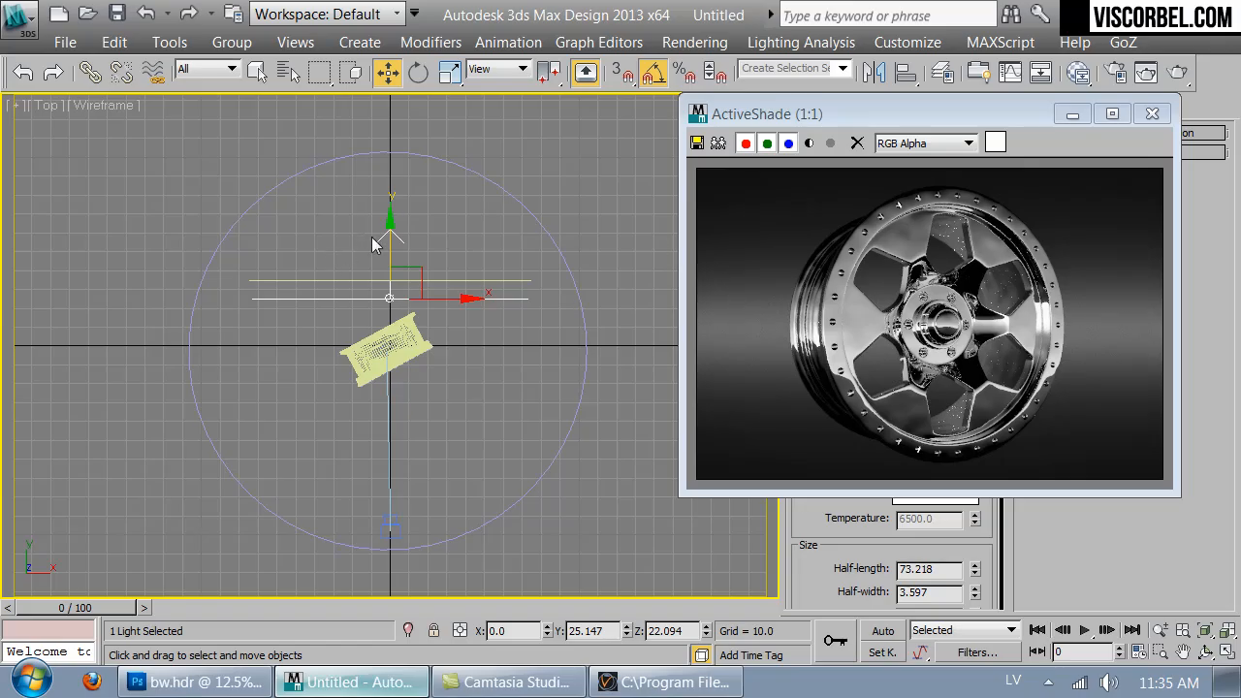
pyautogui.moveTo(384, 244); pyautogui.dragTo(389, 243)
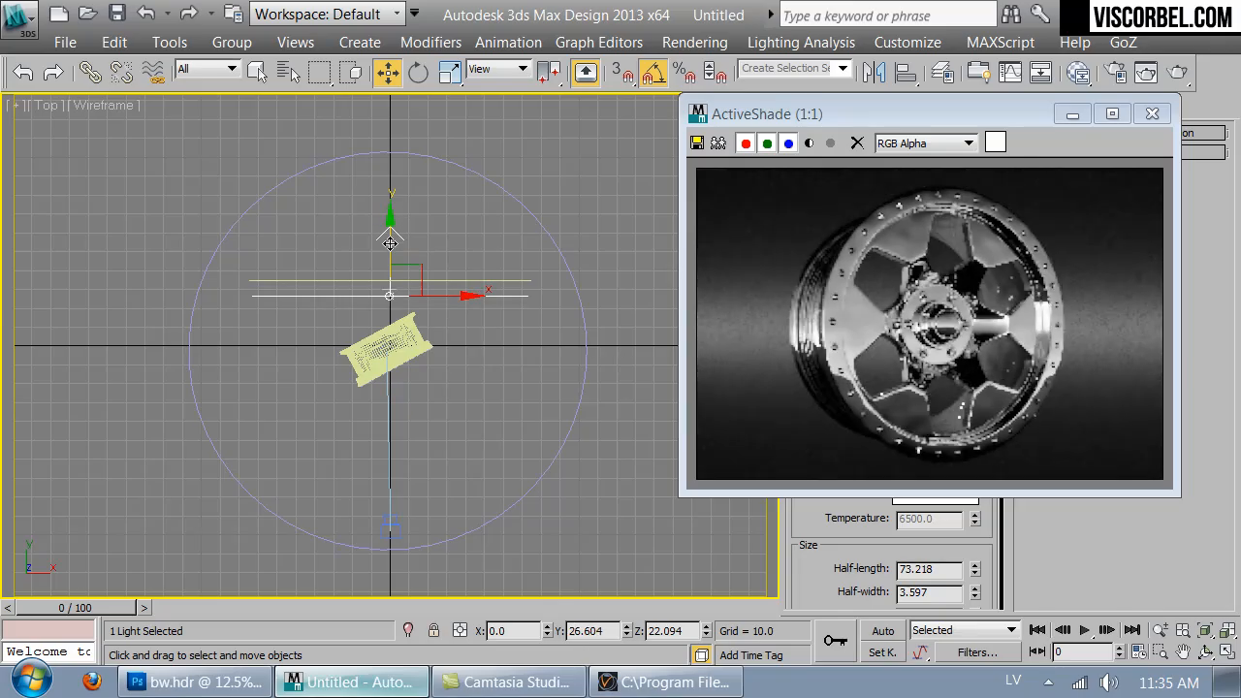
pyautogui.press('f')
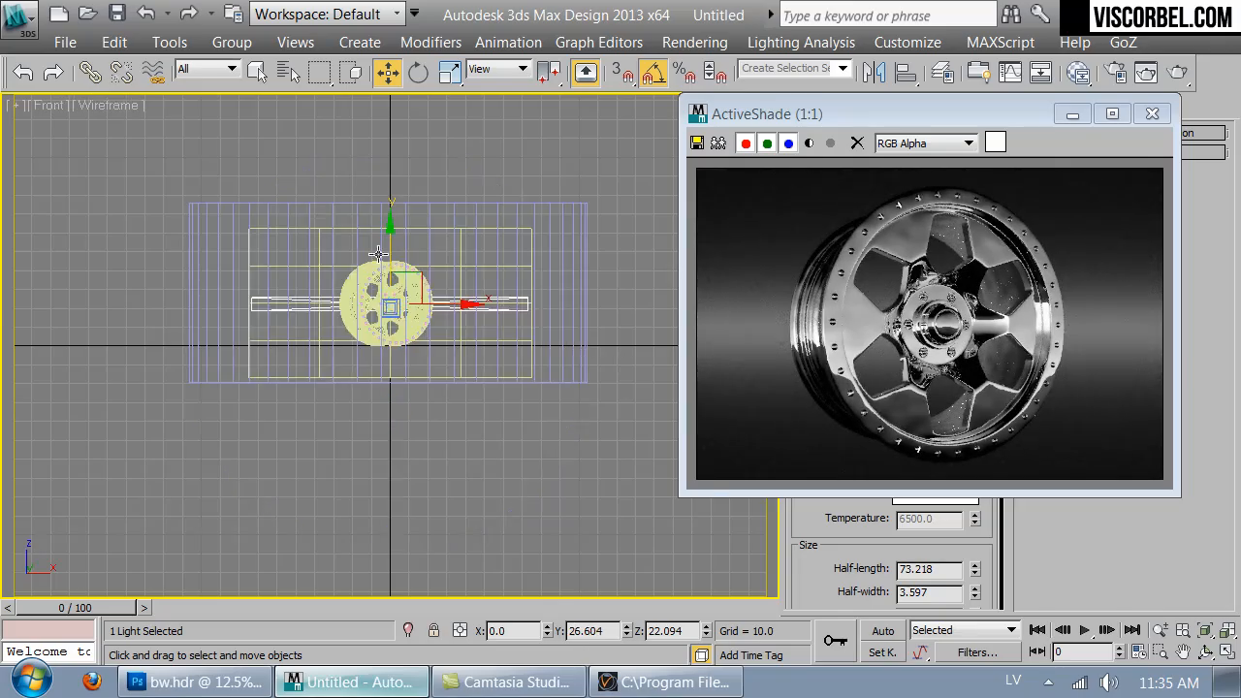
# - Rotate the VRay light to about -35 degrees around Y in the Front view, angling it across the wheel
pyautogui.press('e')
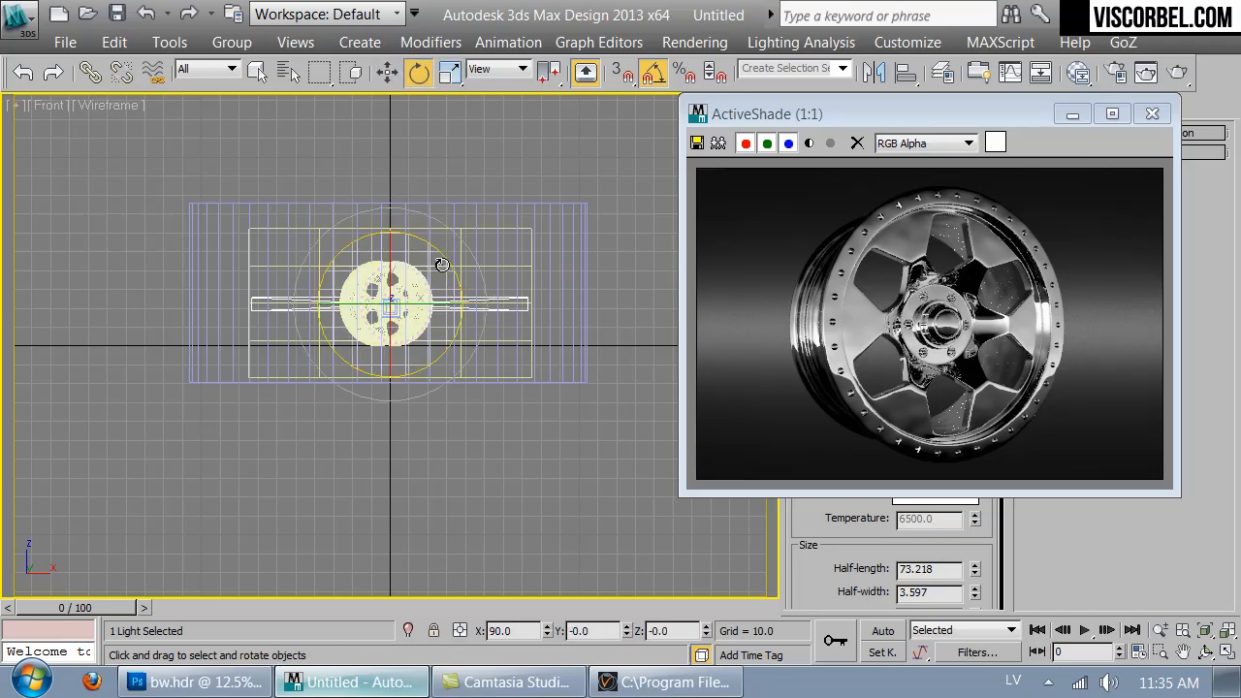
pyautogui.moveTo(445, 261); pyautogui.dragTo(424, 222)
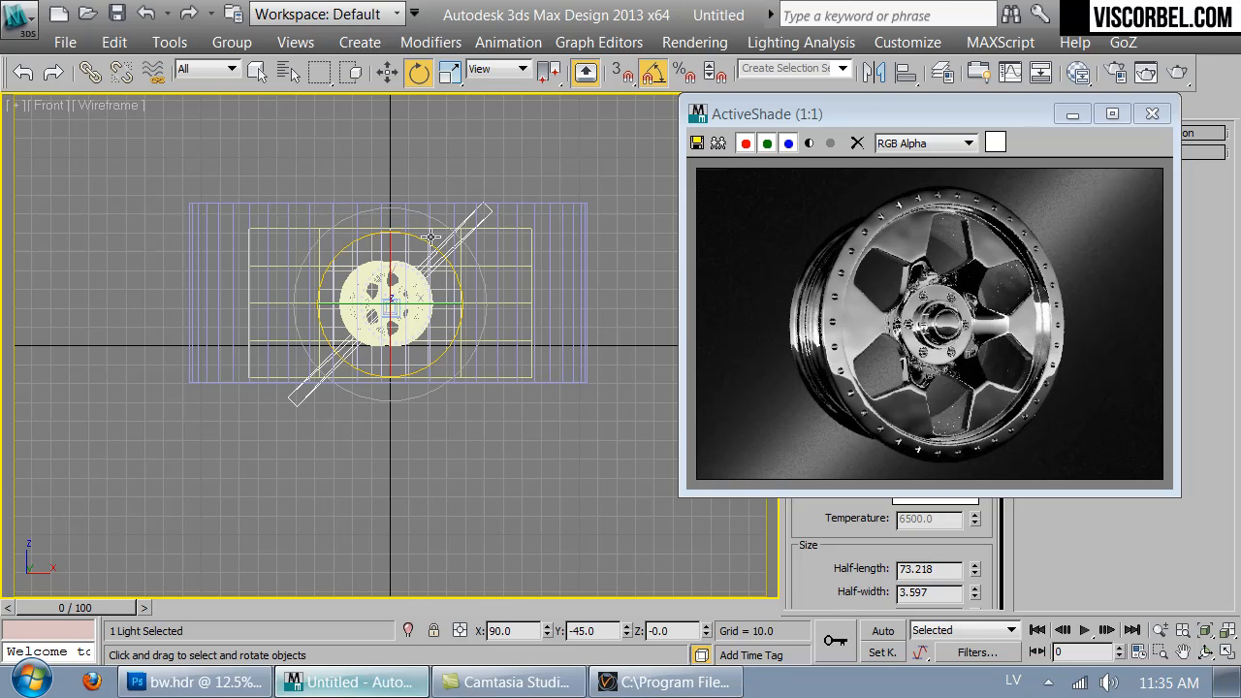
pyautogui.moveTo(430, 244); pyautogui.dragTo(433, 246)
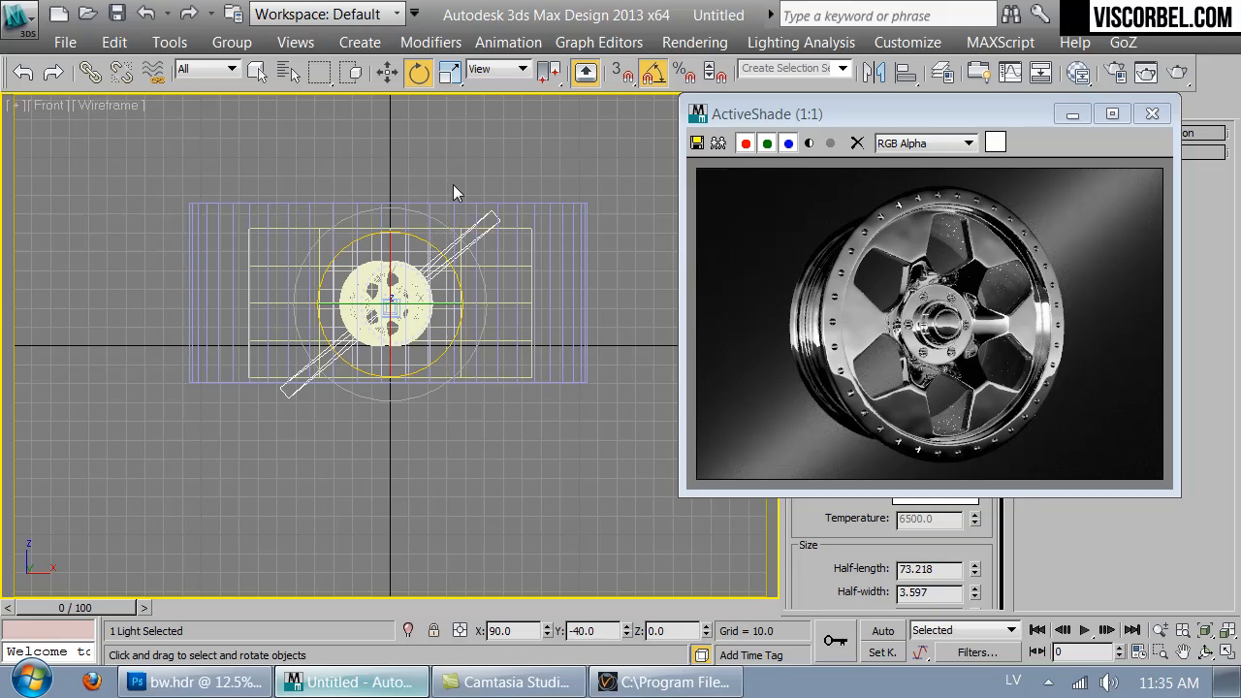
pyautogui.moveTo(449, 269); pyautogui.dragTo(452, 271)
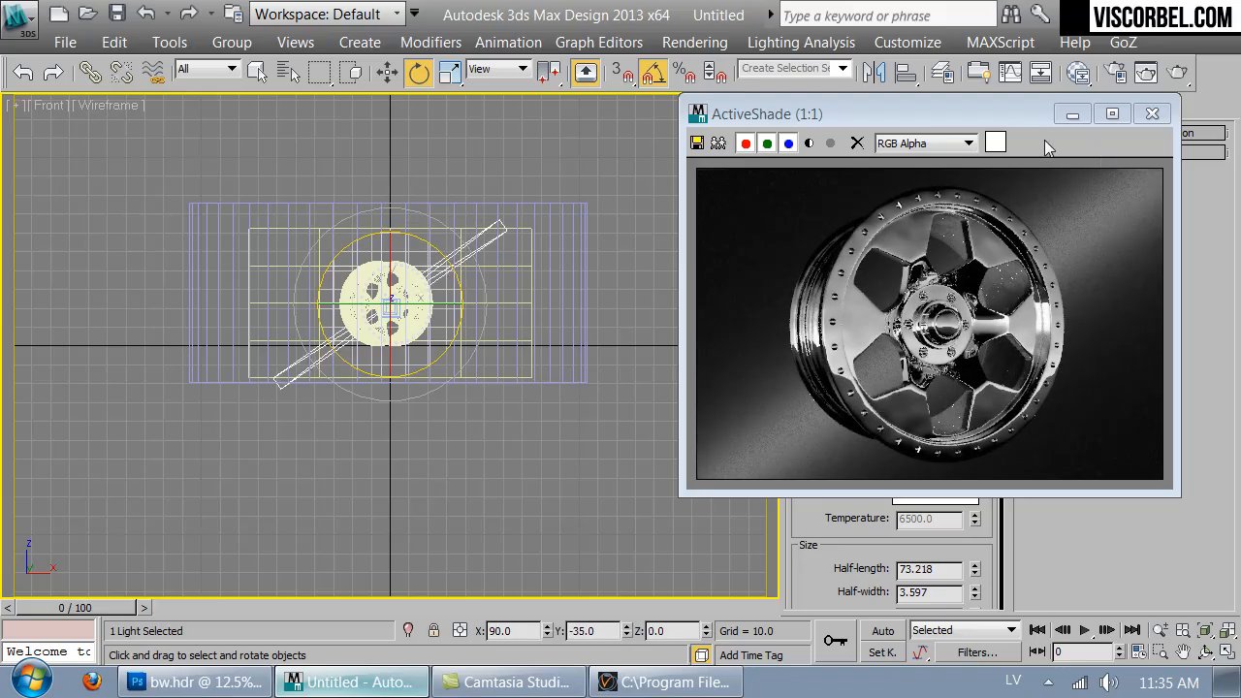
# - Adjust the light's intensity multiplier to 399 while watching the ActiveShade preview
pyautogui.moveTo(991, 112); pyautogui.dragTo(519, 108)
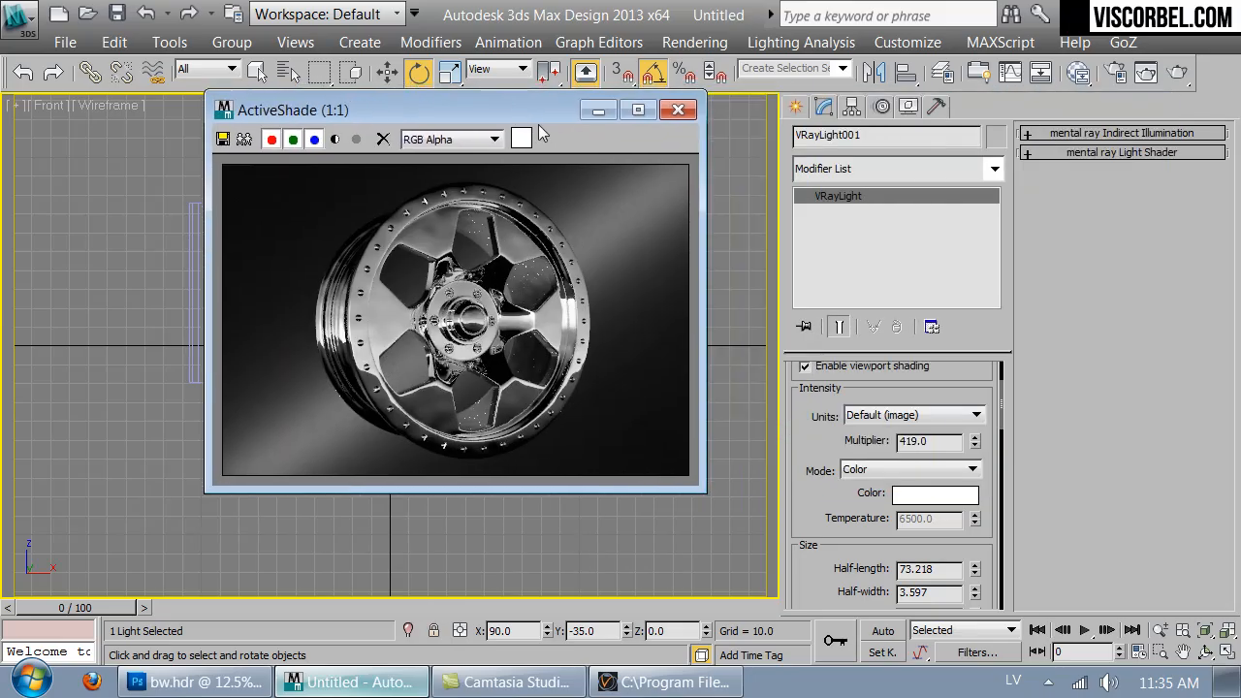
pyautogui.moveTo(975, 442); pyautogui.dragTo(971, 407)
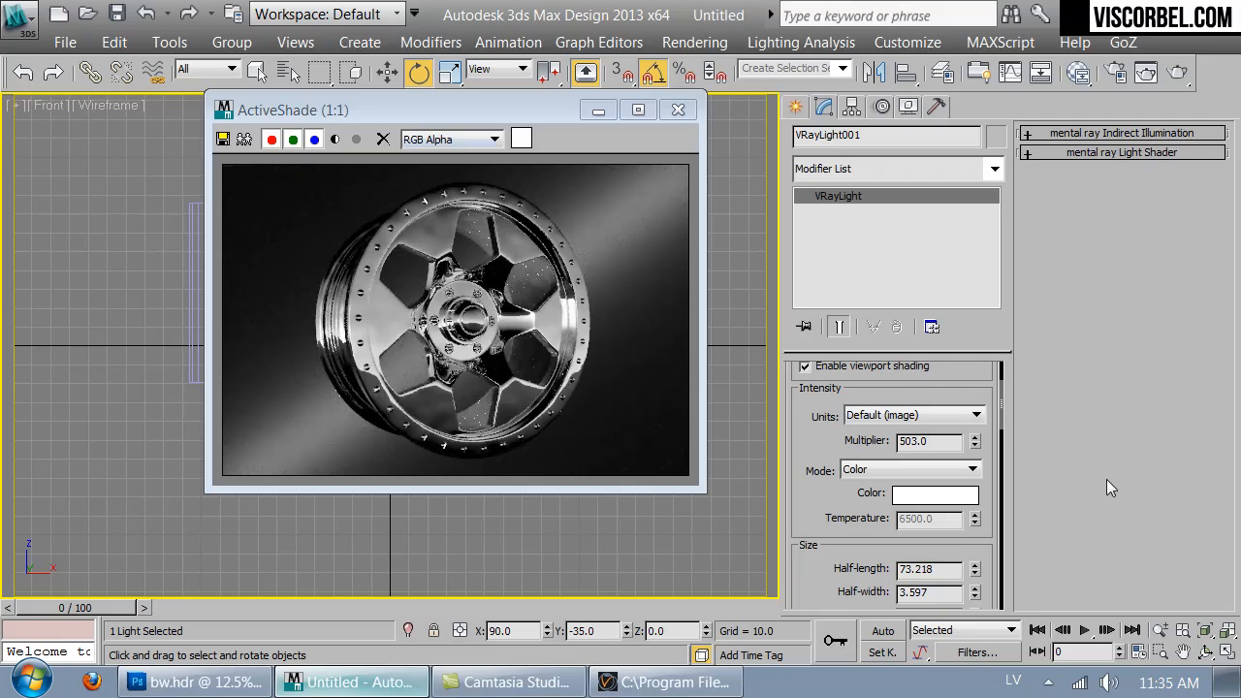
pyautogui.moveTo(963, 449); pyautogui.dragTo(965, 511)
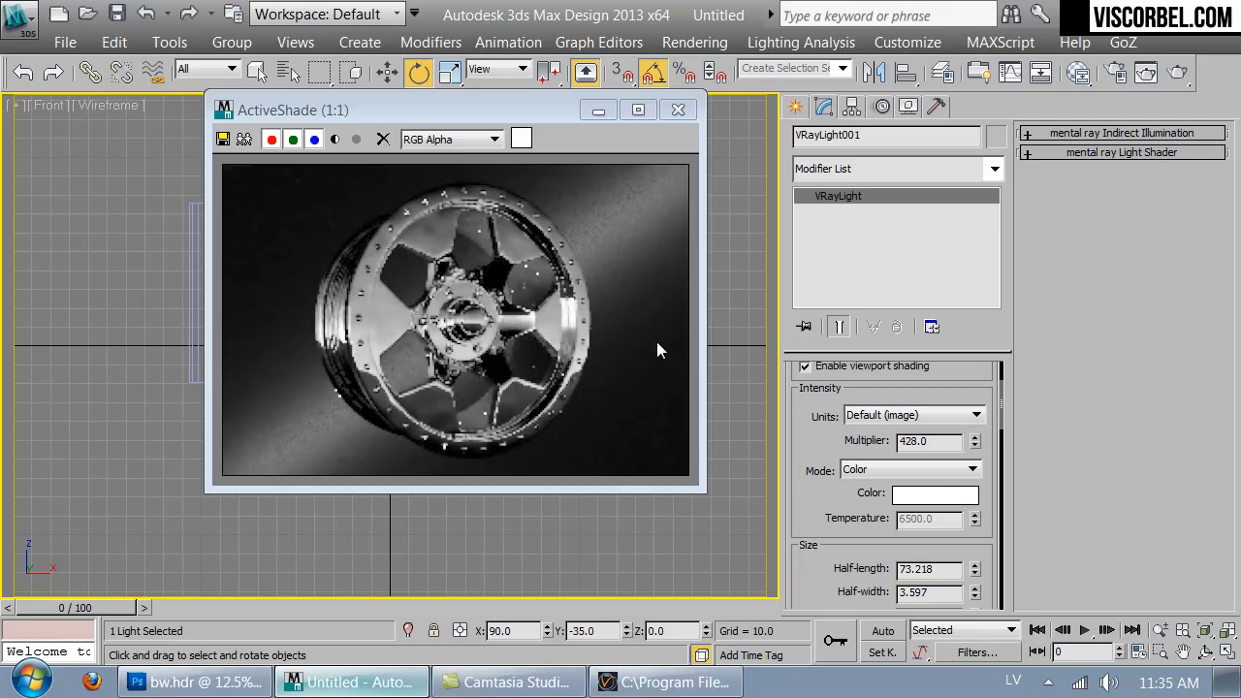
pyautogui.moveTo(977, 448); pyautogui.dragTo(977, 474)
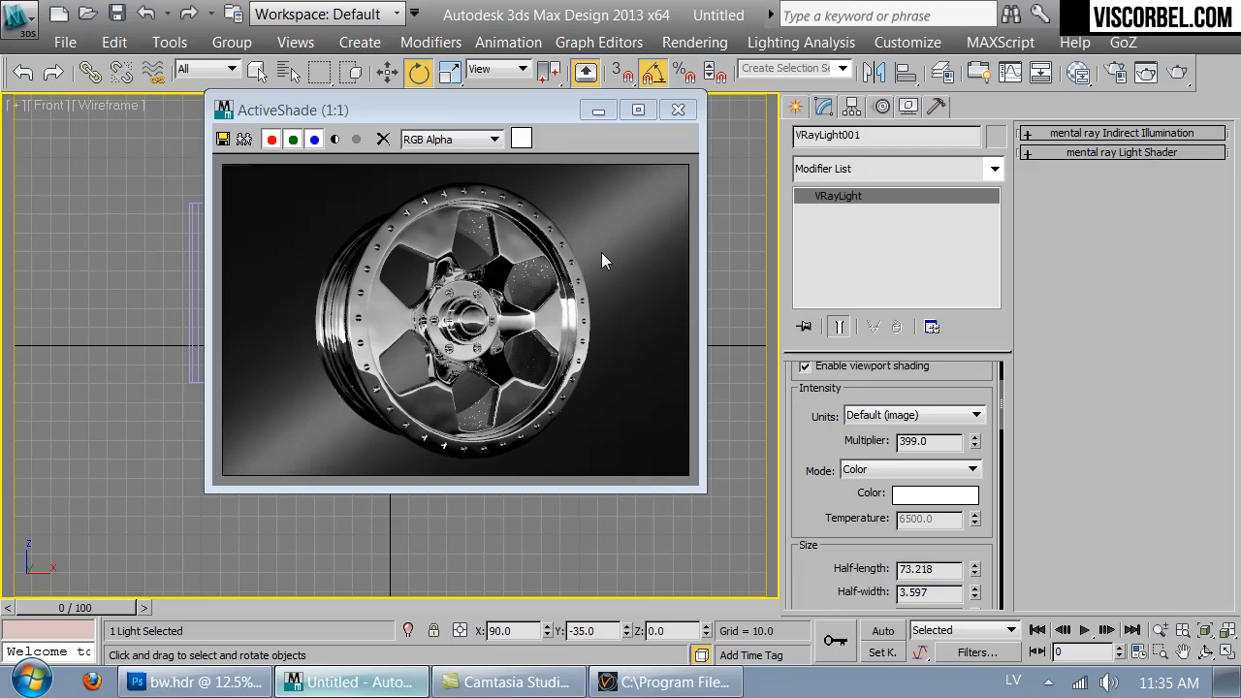
# - Select the wheel rim and rotate it to about 60 degrees around Z in the Front view
pyautogui.moveTo(546, 115); pyautogui.dragTo(935, 137)
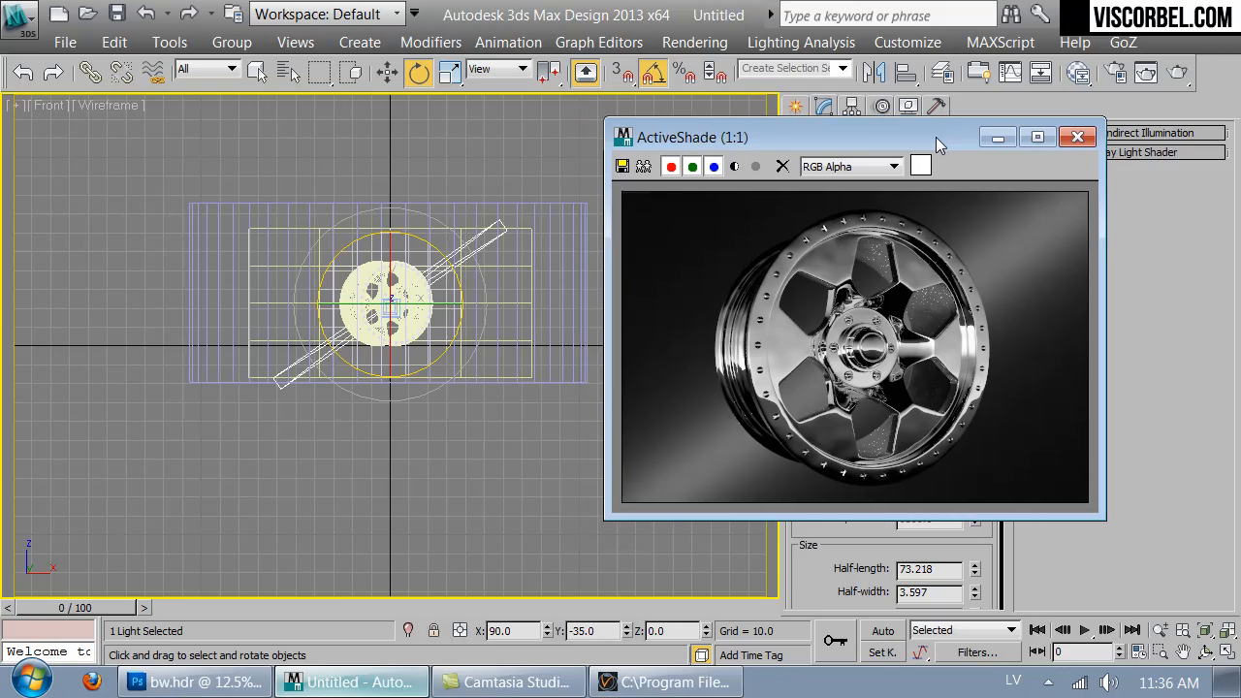
pyautogui.click(558, 313)
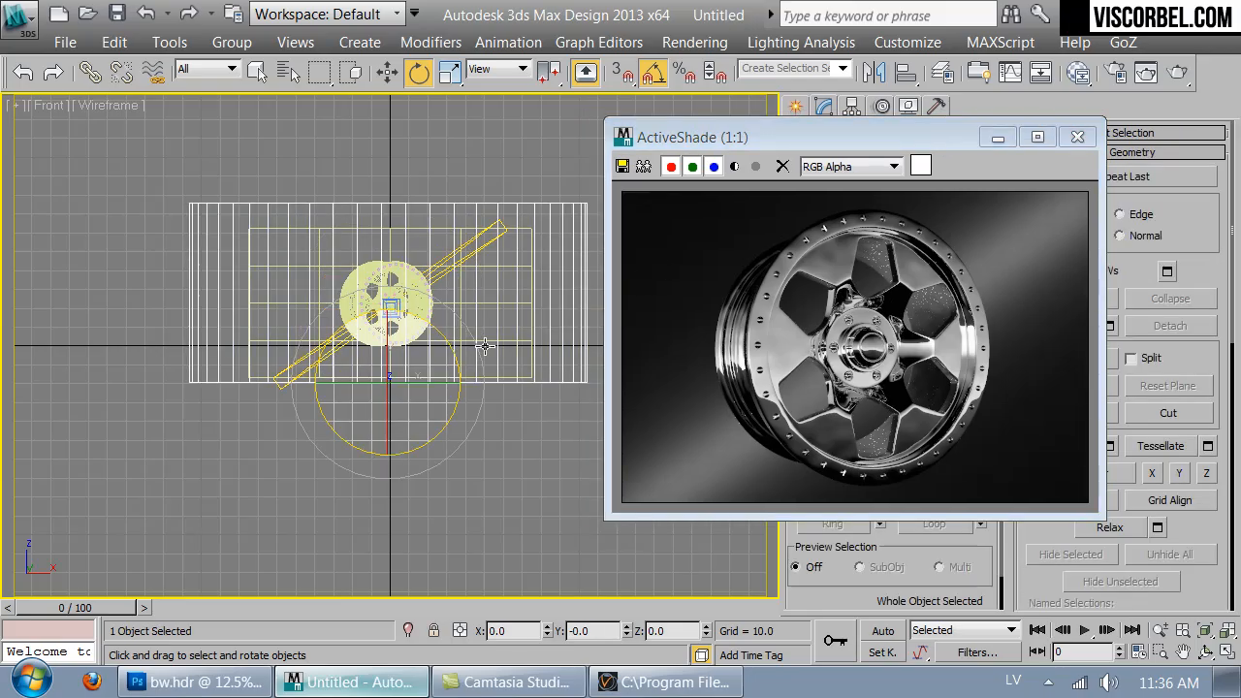
pyautogui.moveTo(431, 391); pyautogui.dragTo(452, 362)
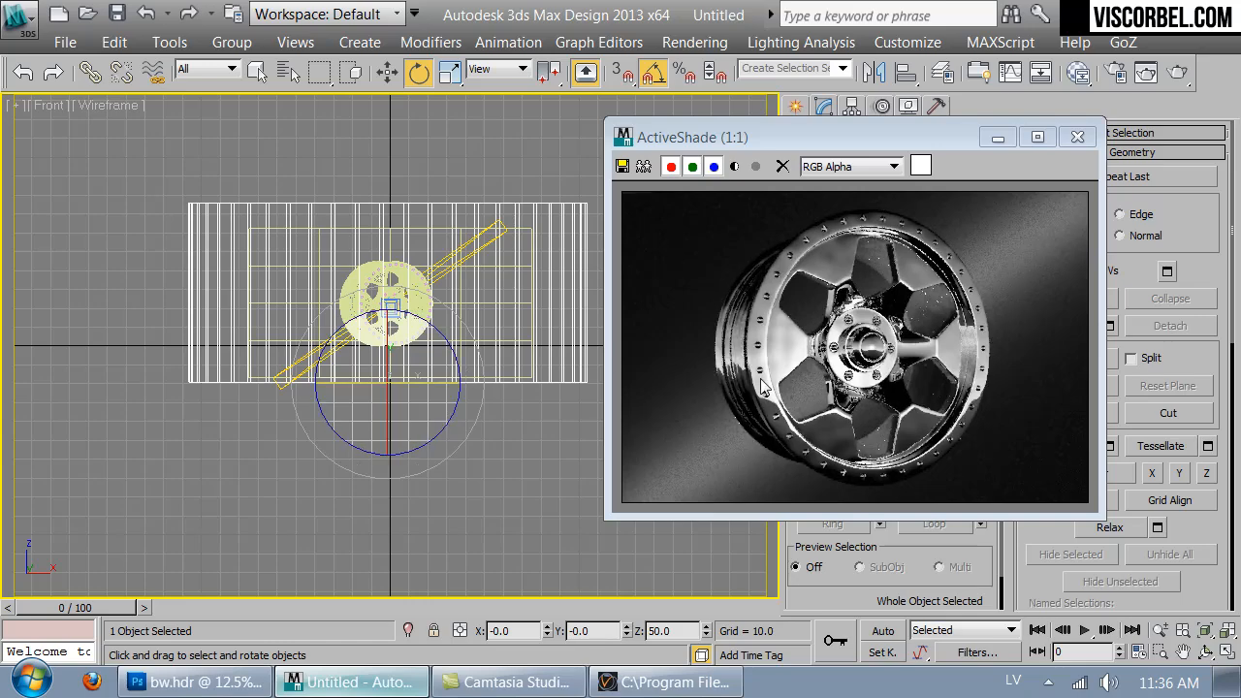
pyautogui.moveTo(427, 386); pyautogui.dragTo(347, 386)
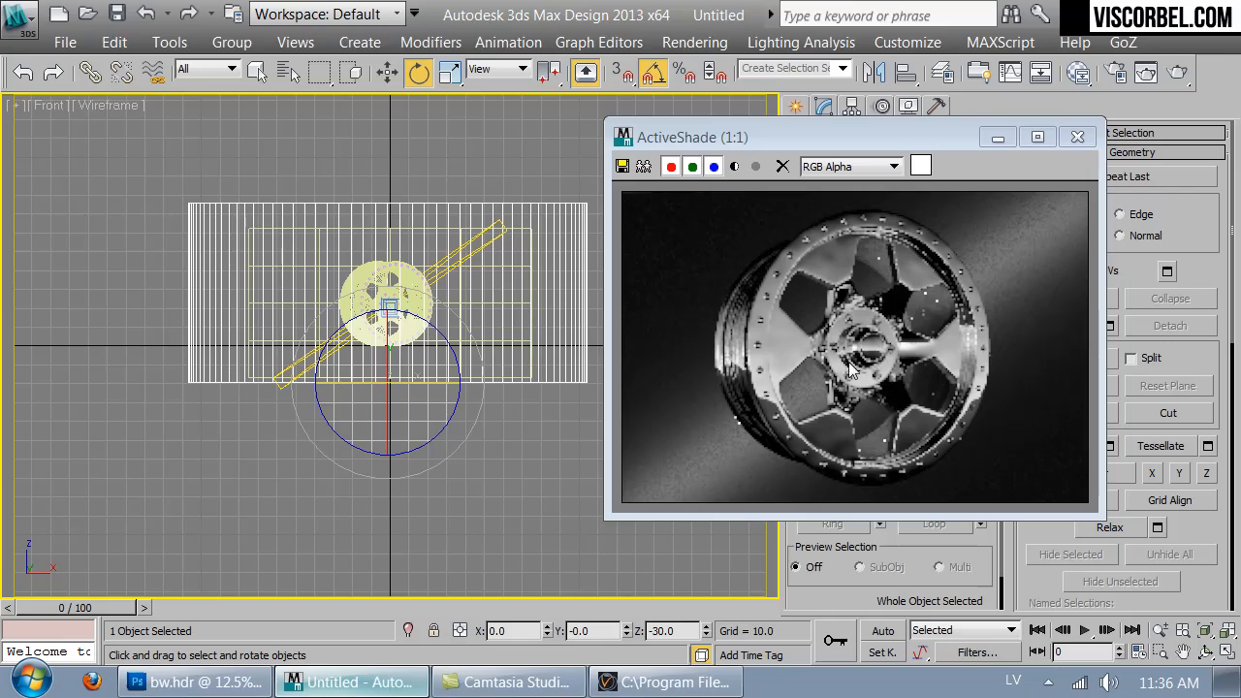
pyautogui.moveTo(405, 404); pyautogui.dragTo(496, 383)
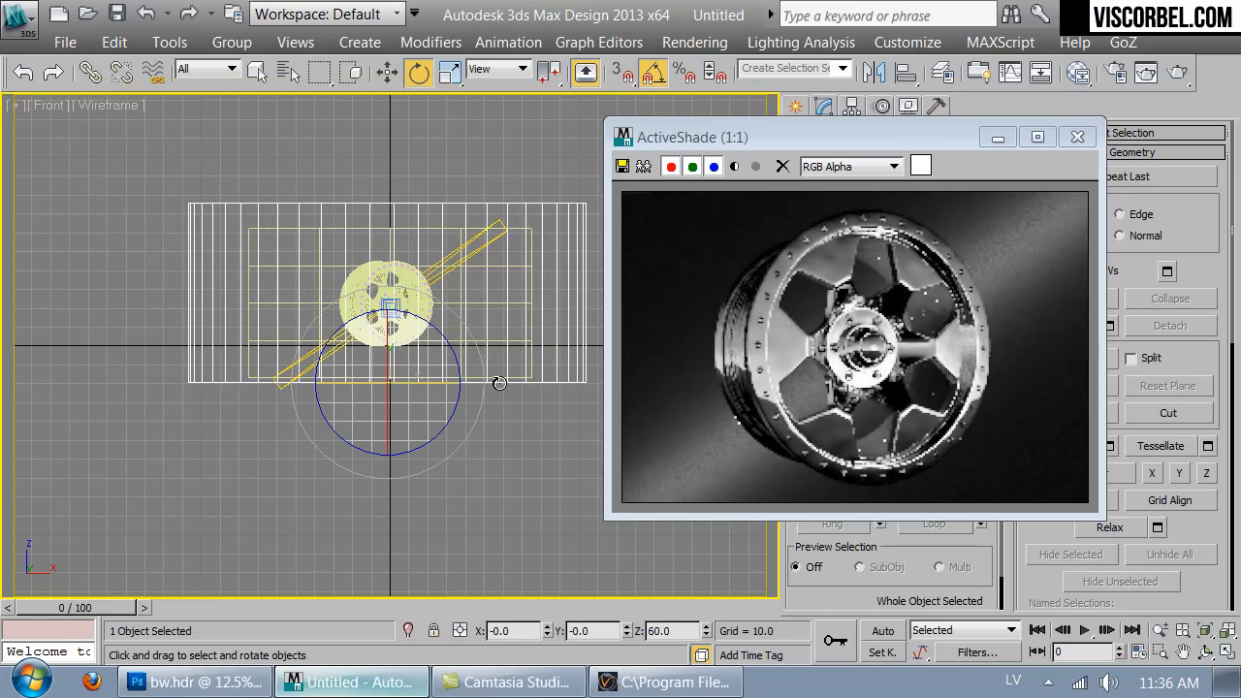
pyautogui.moveTo(438, 389)
pyautogui.mouseDown()
pyautogui.moveTo(479, 385)
pyautogui.moveTo(428, 383)
pyautogui.mouseUp()
pyautogui.moveTo(428, 383); pyautogui.dragTo(424, 386)
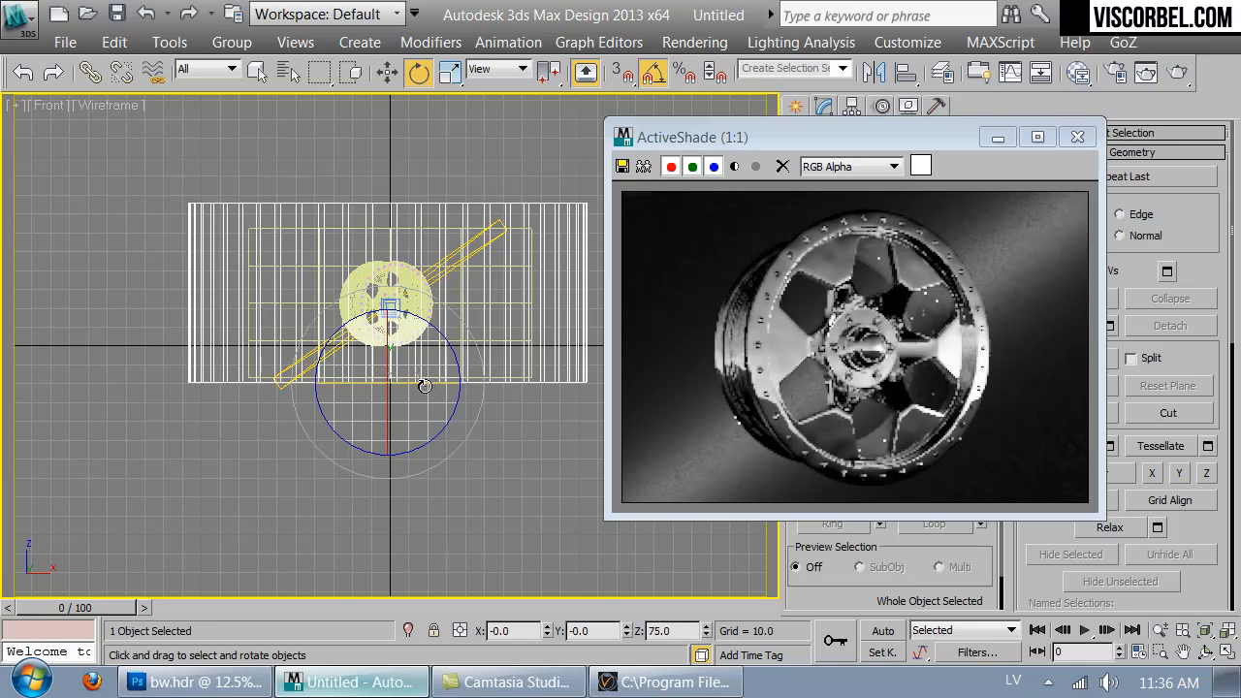
pyautogui.moveTo(432, 386); pyautogui.dragTo(428, 386)
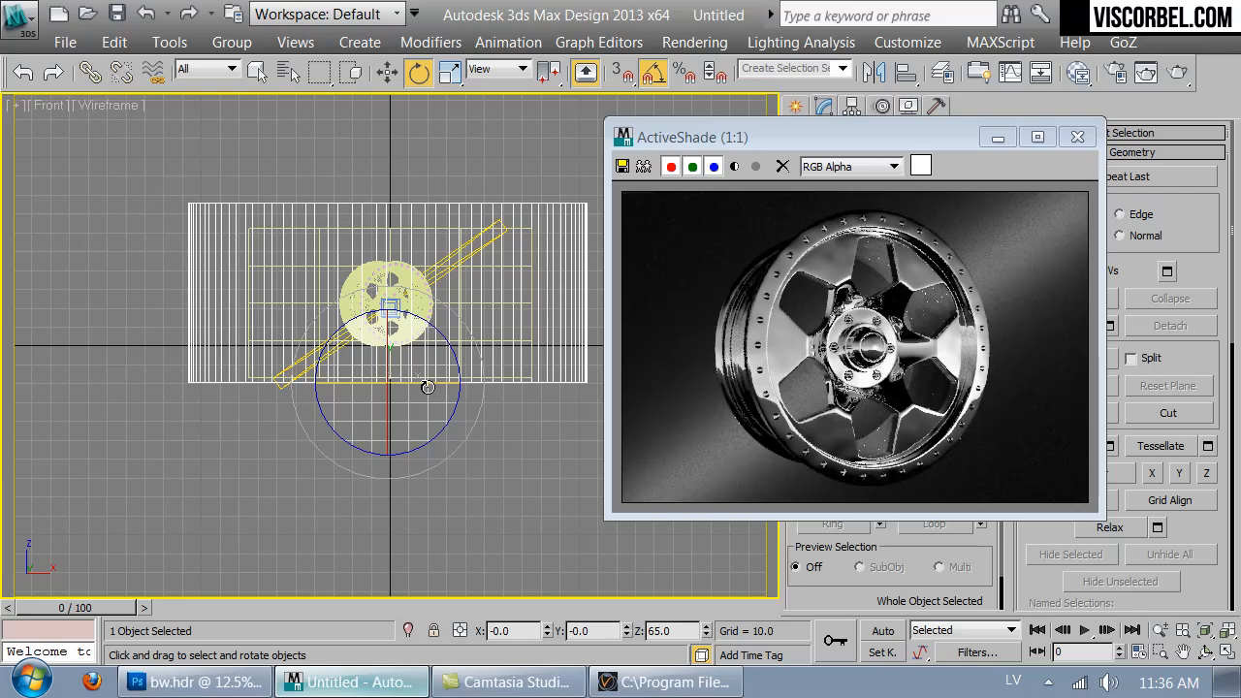
pyautogui.moveTo(425, 386); pyautogui.dragTo(422, 386)
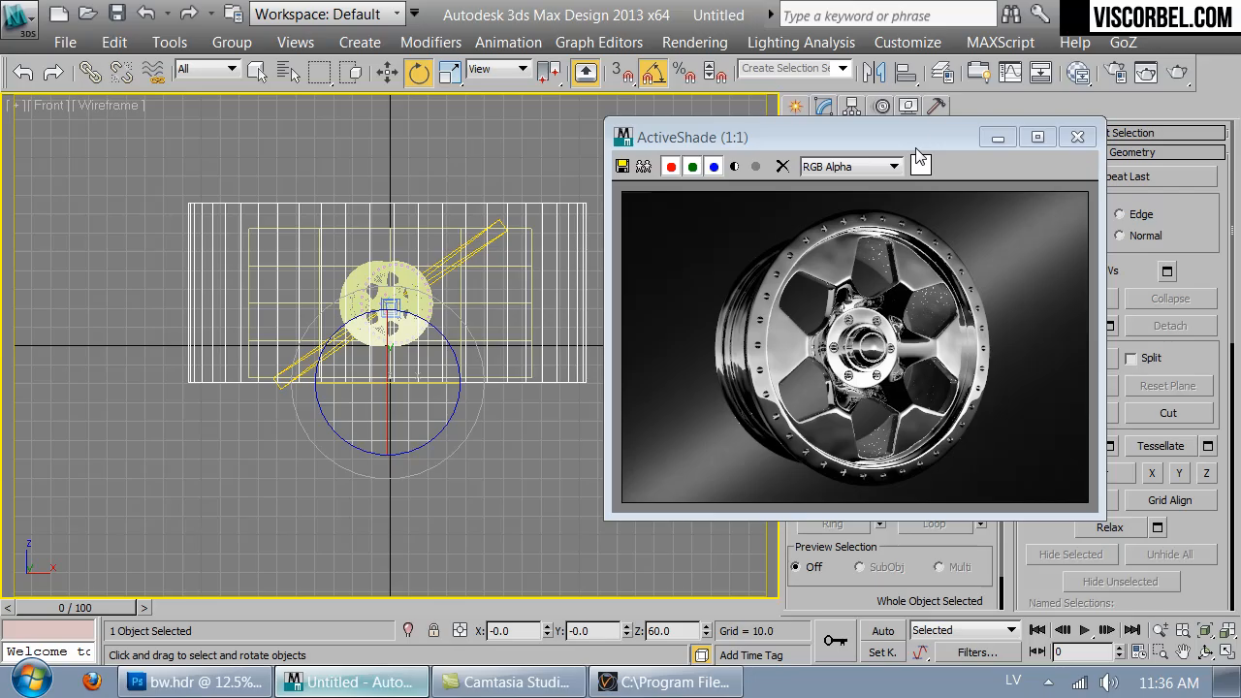
pyautogui.moveTo(918, 147); pyautogui.dragTo(714, 119)
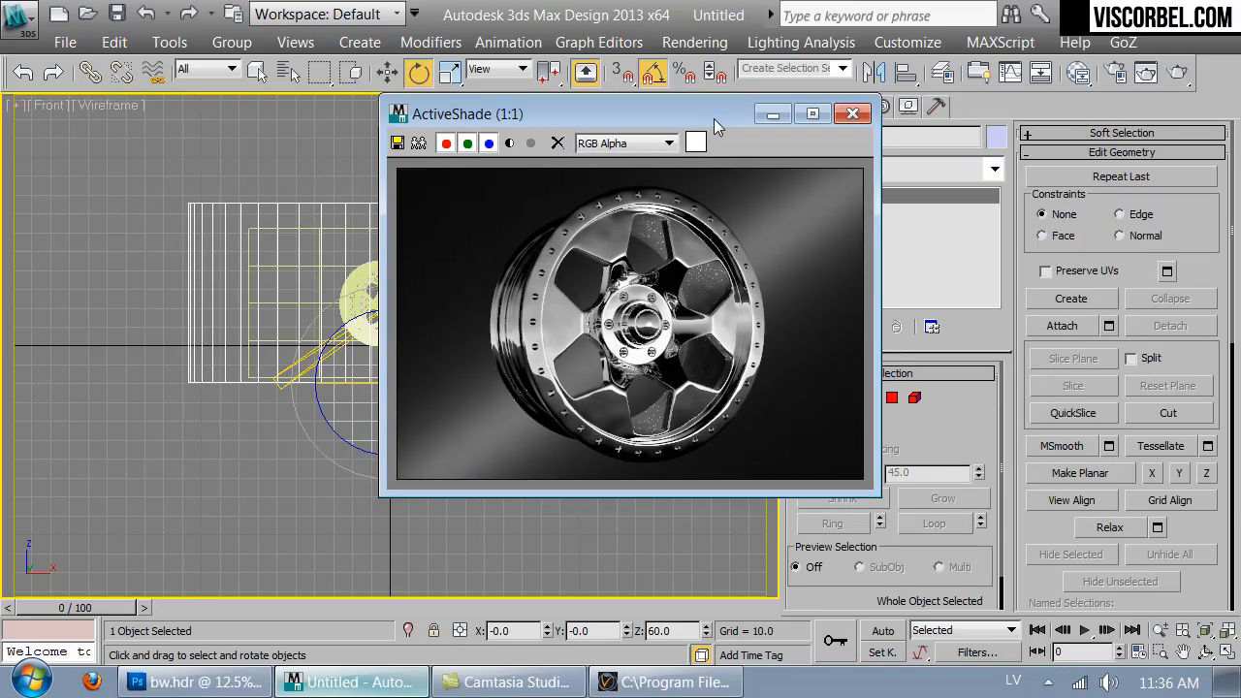